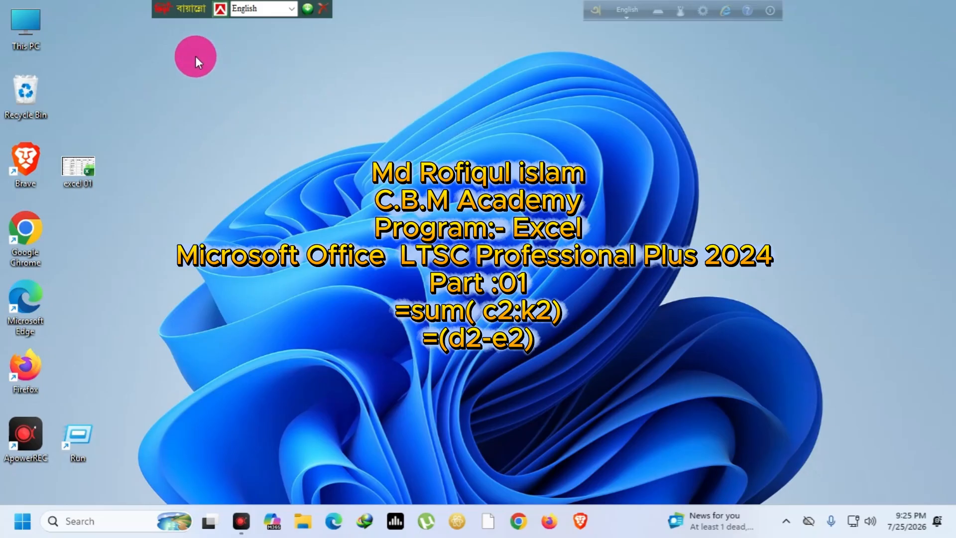
Review the device and Windows specifications in this PC's properties, closing Settings when done
{"action": "right_click", "coordinate": [38, 14]}
{"action": "left_click", "coordinate": [113, 201]}
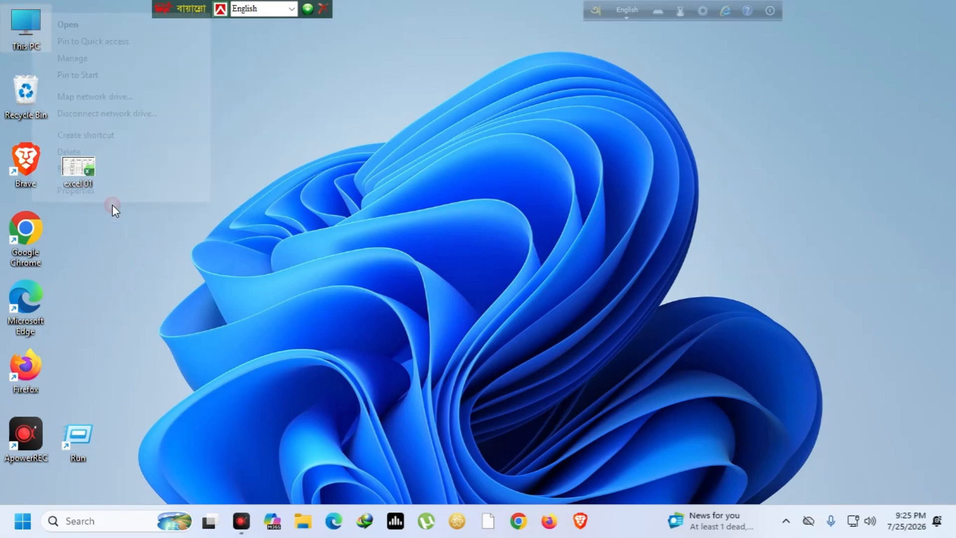
{"action": "left_click", "coordinate": [108, 192]}
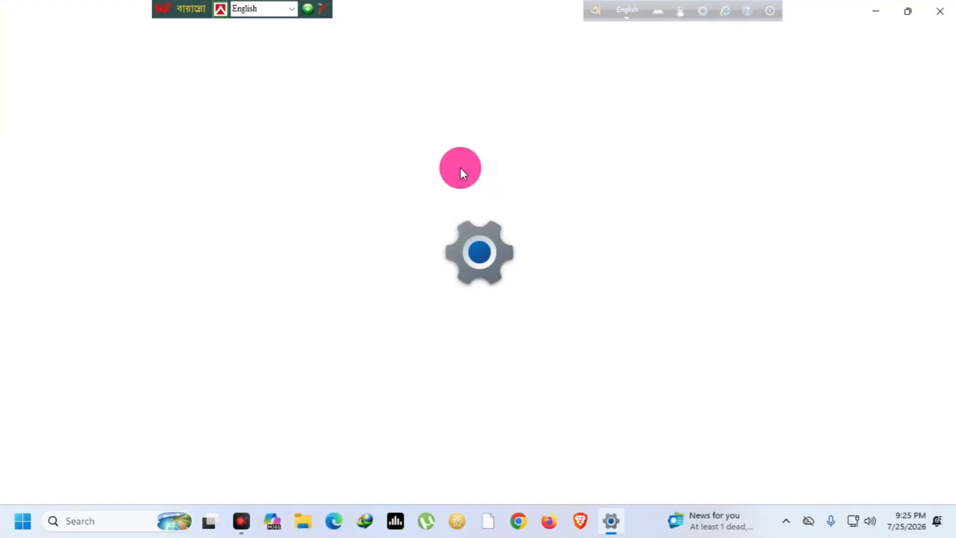
{"action": "scroll", "coordinate": [424, 221], "scroll_direction": "down", "scroll_amount": 2}
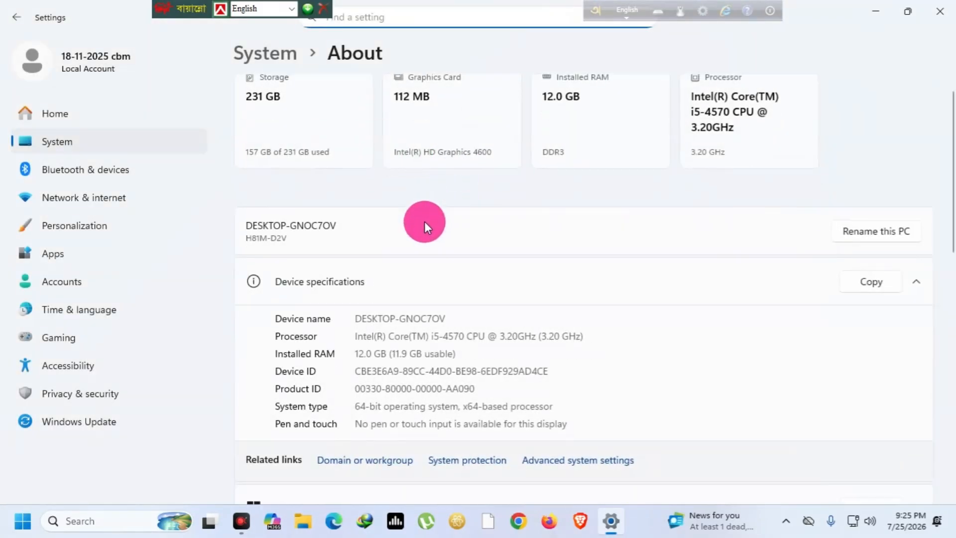
{"action": "scroll", "coordinate": [425, 244], "scroll_direction": "down", "scroll_amount": 5}
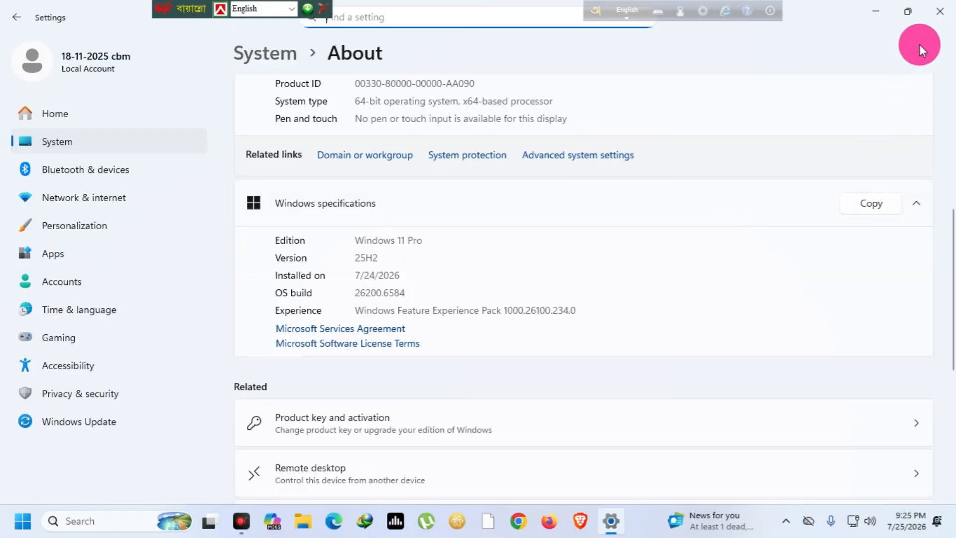
{"action": "left_click", "coordinate": [938, 11]}
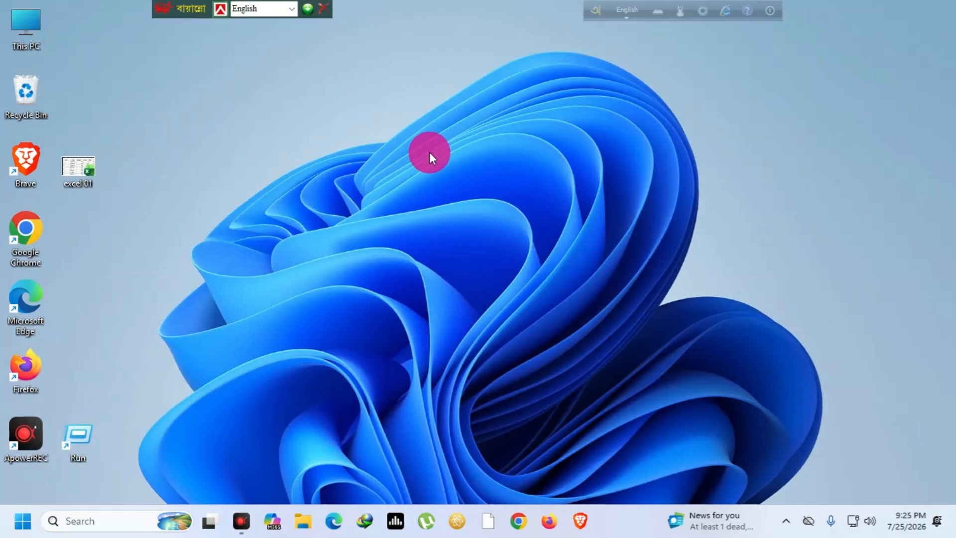
Refresh the desktop and move the excel 01 file next to the Recycle Bin
{"action": "right_click", "coordinate": [496, 92]}
{"action": "left_click", "coordinate": [550, 153]}
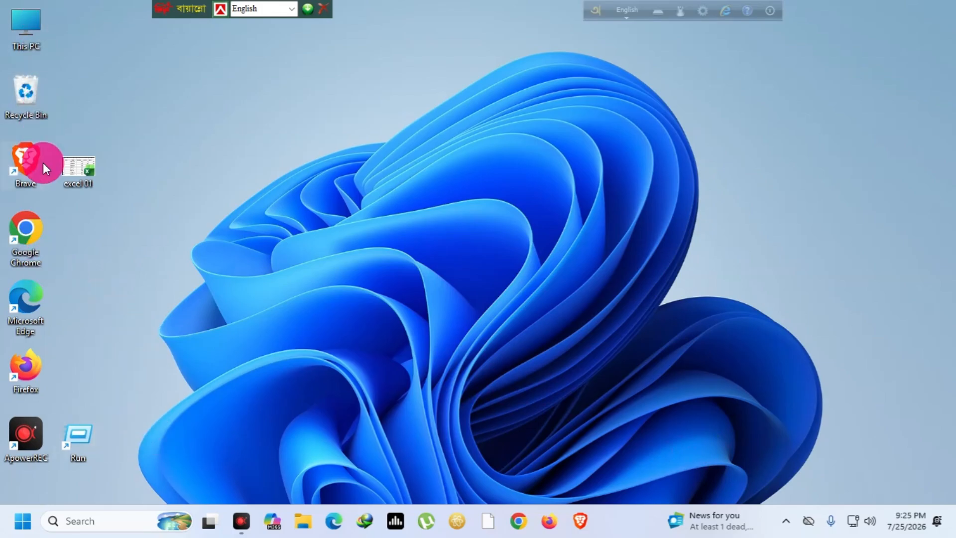
{"action": "left_click_drag", "start_coordinate": [84, 147], "coordinate": [85, 137]}
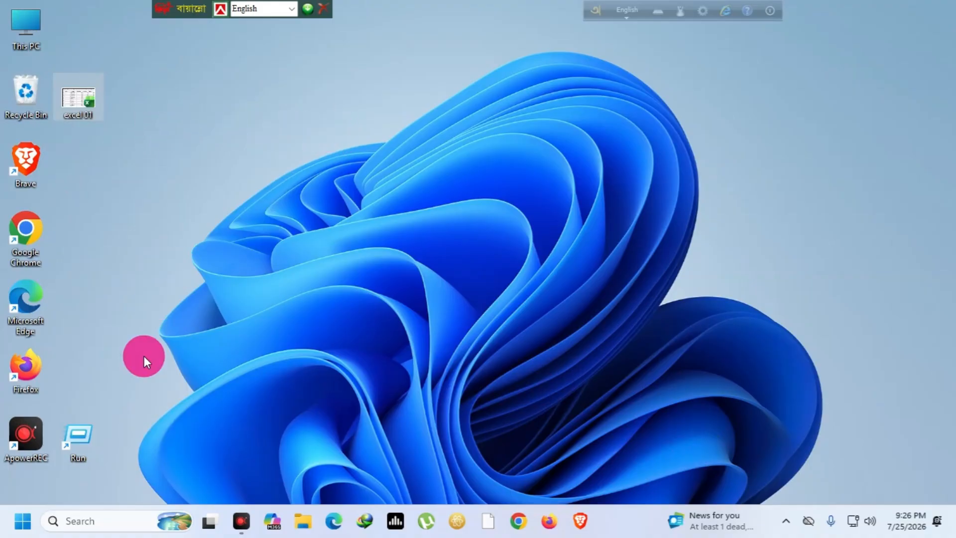
Examine the list of installed programs in Control Panel for the Microsoft Office version, closing it when done
{"action": "left_click", "coordinate": [95, 518]}
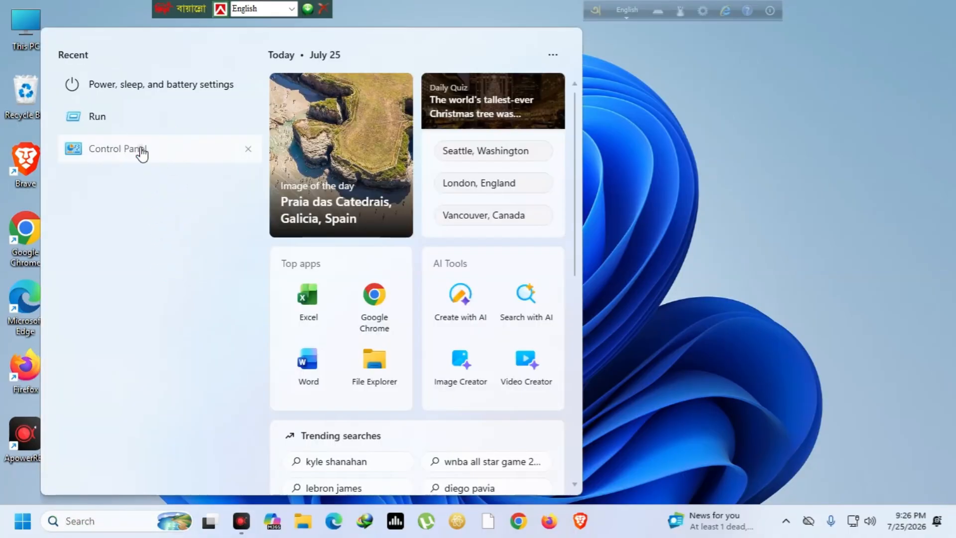
{"action": "left_click", "coordinate": [142, 151]}
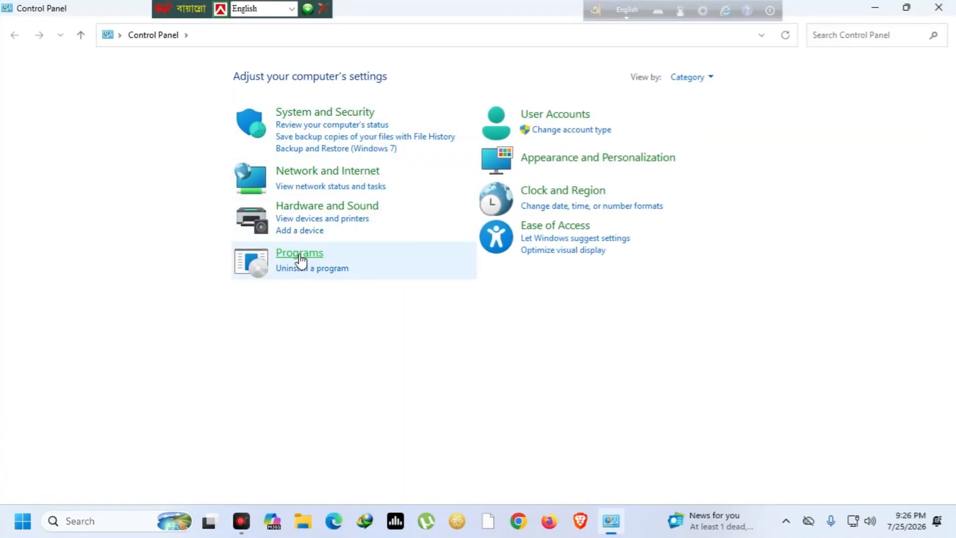
{"action": "left_click", "coordinate": [300, 259]}
{"action": "left_click", "coordinate": [279, 77]}
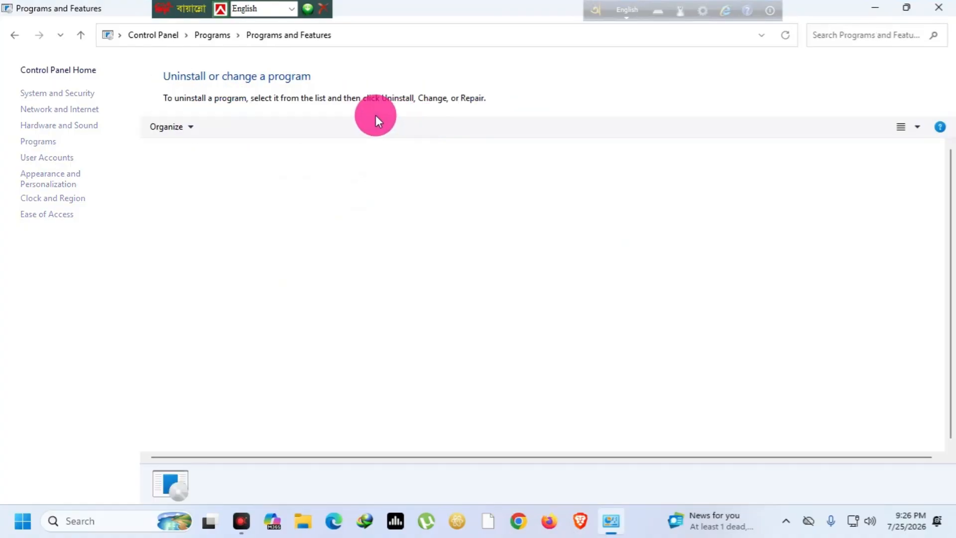
{"action": "scroll", "coordinate": [256, 288], "scroll_direction": "down", "scroll_amount": 6}
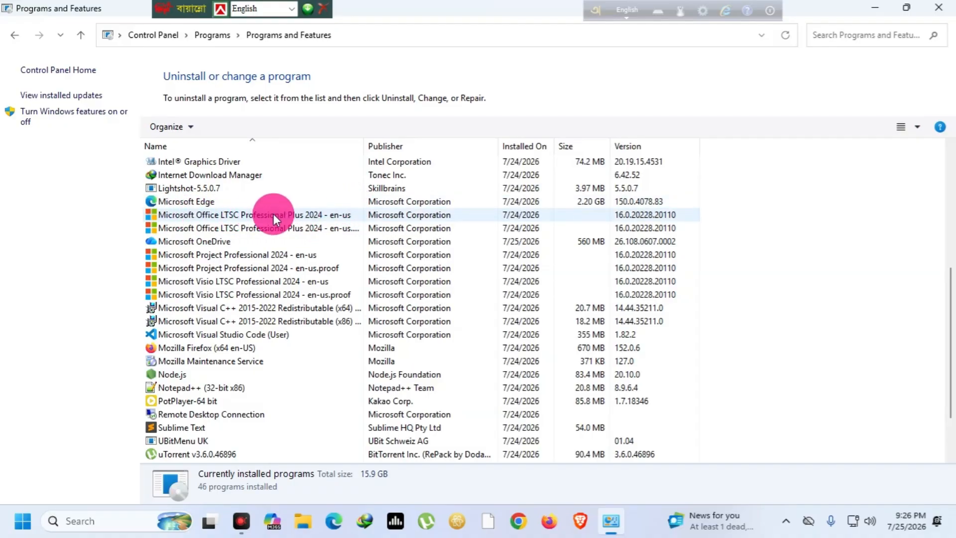
{"action": "scroll", "coordinate": [273, 221], "scroll_direction": "up", "scroll_amount": 6}
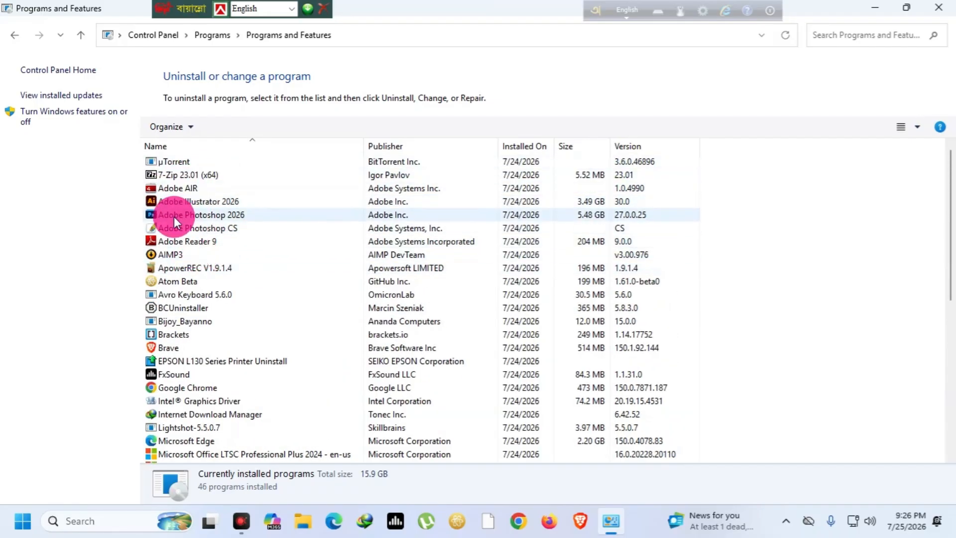
{"action": "left_click", "coordinate": [938, 7]}
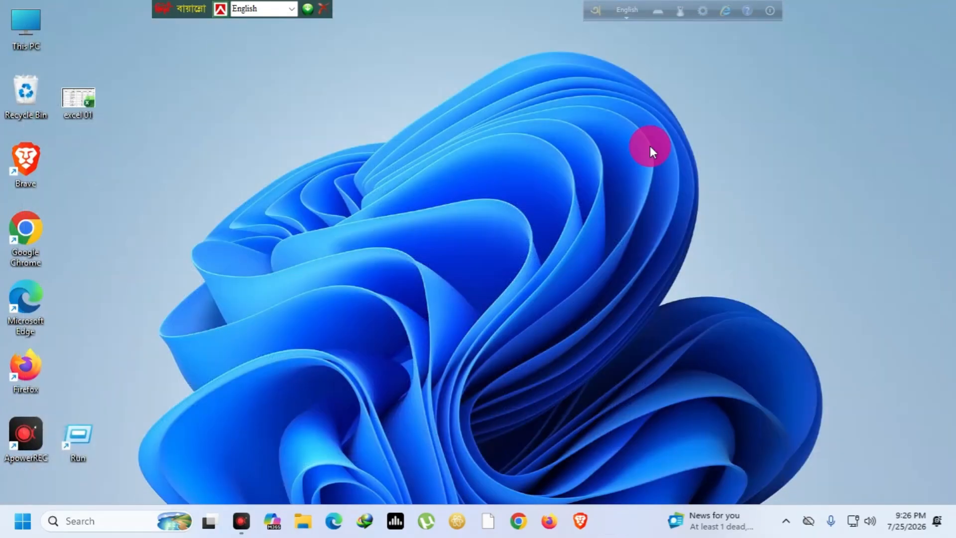
Switch to Excel with a new blank workbook and move the Bijoy language bar clear of its title
{"action": "right_click", "coordinate": [644, 107]}
{"action": "left_click", "coordinate": [689, 164]}
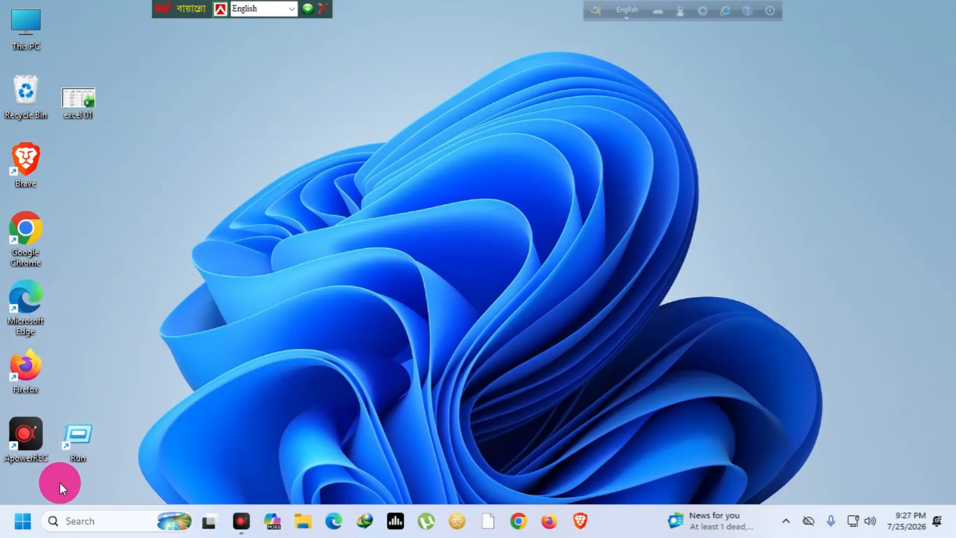
{"action": "left_click", "coordinate": [22, 520]}
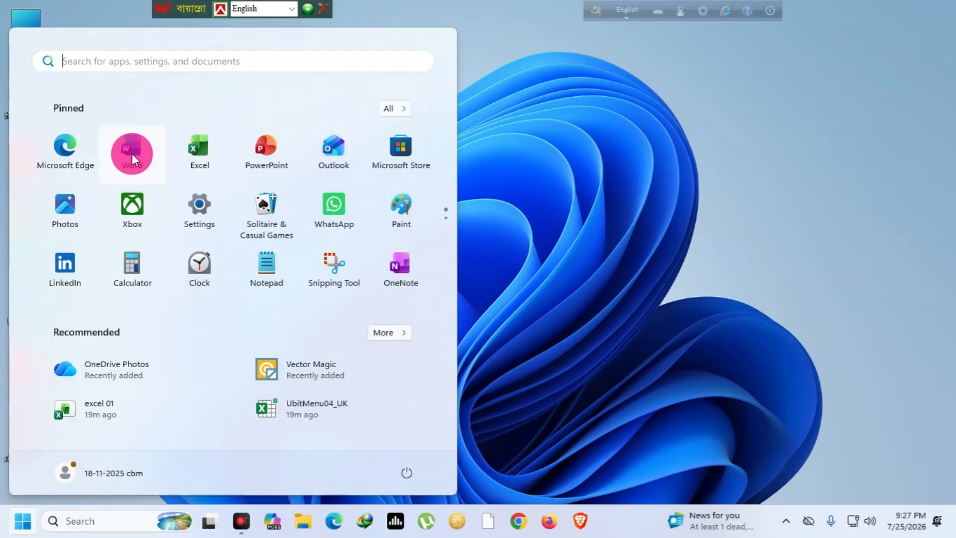
{"action": "left_click", "coordinate": [201, 147]}
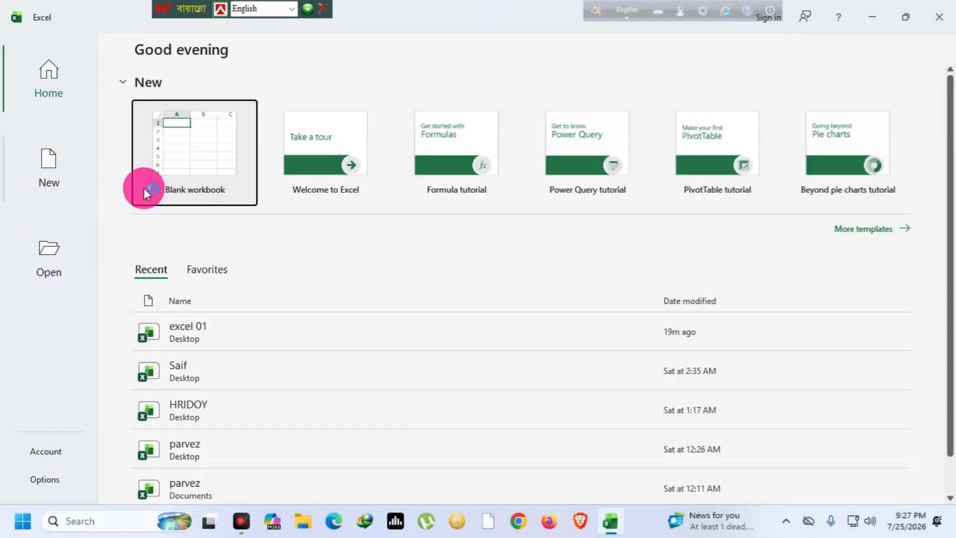
{"action": "left_click", "coordinate": [208, 164]}
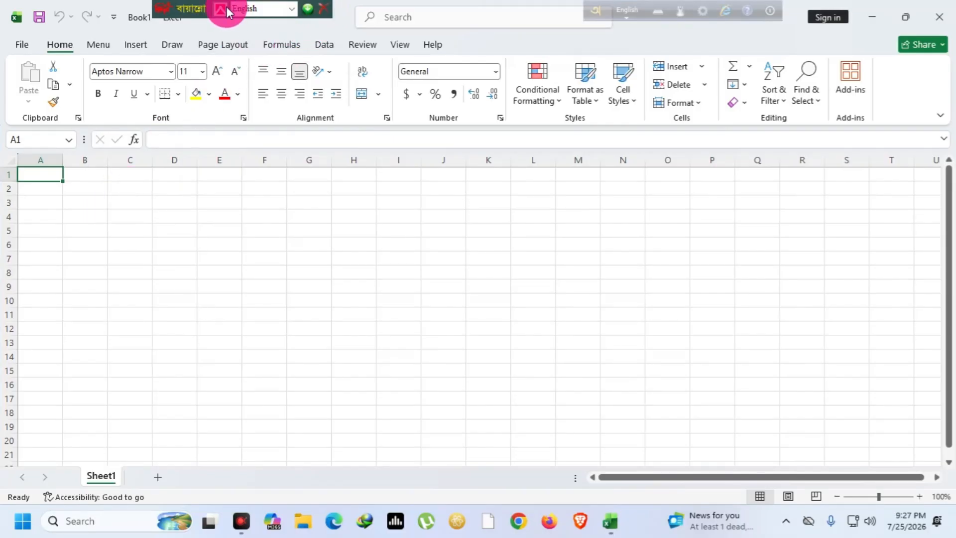
{"action": "left_click_drag", "start_coordinate": [175, 7], "coordinate": [333, 5]}
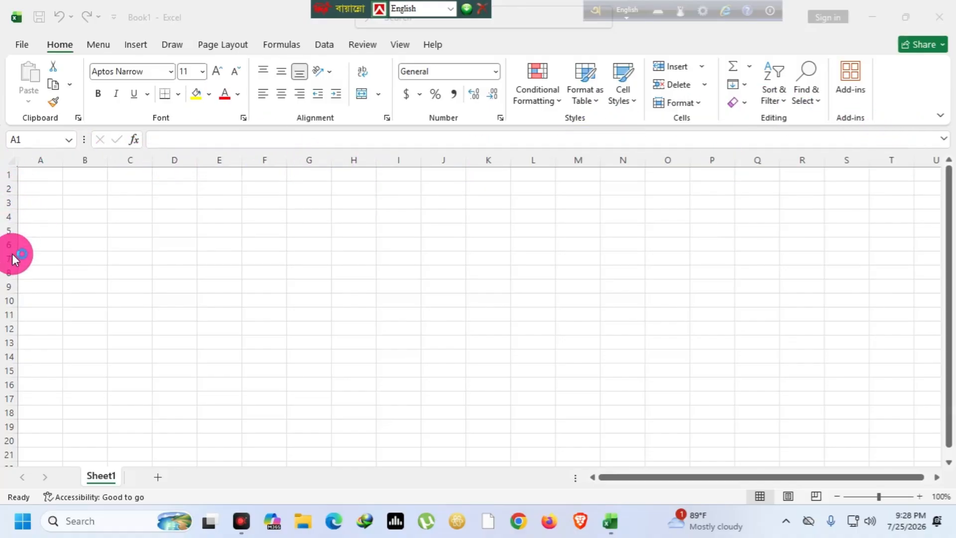
Enter an equals sign in cell J1 and cancel closing the workbook
{"action": "left_click", "coordinate": [445, 175]}
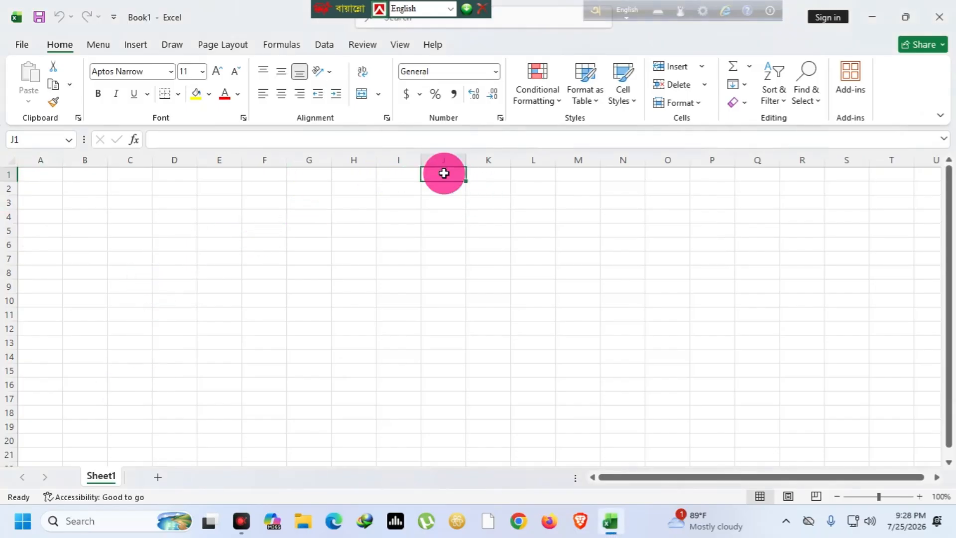
{"action": "type", "text": "="}
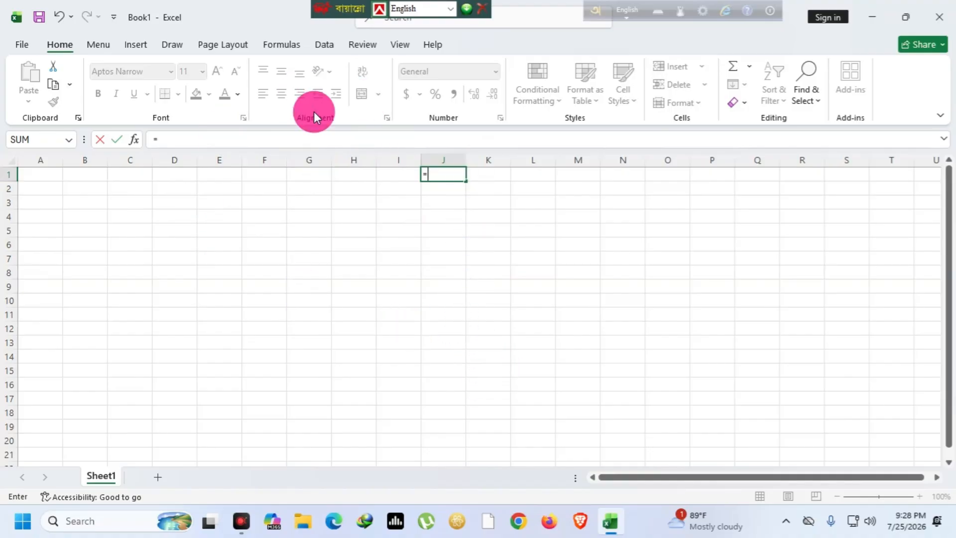
{"action": "left_click", "coordinate": [941, 17]}
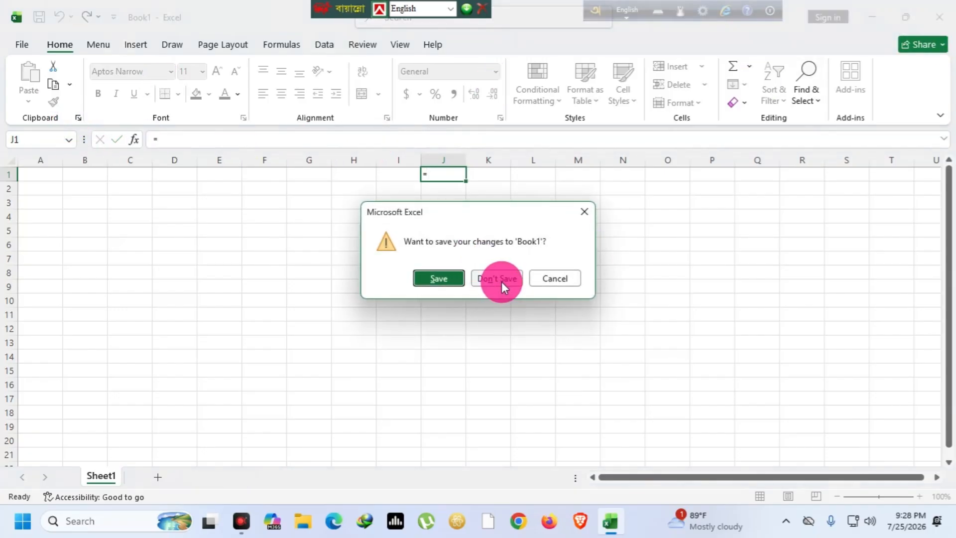
{"action": "left_click", "coordinate": [581, 210]}
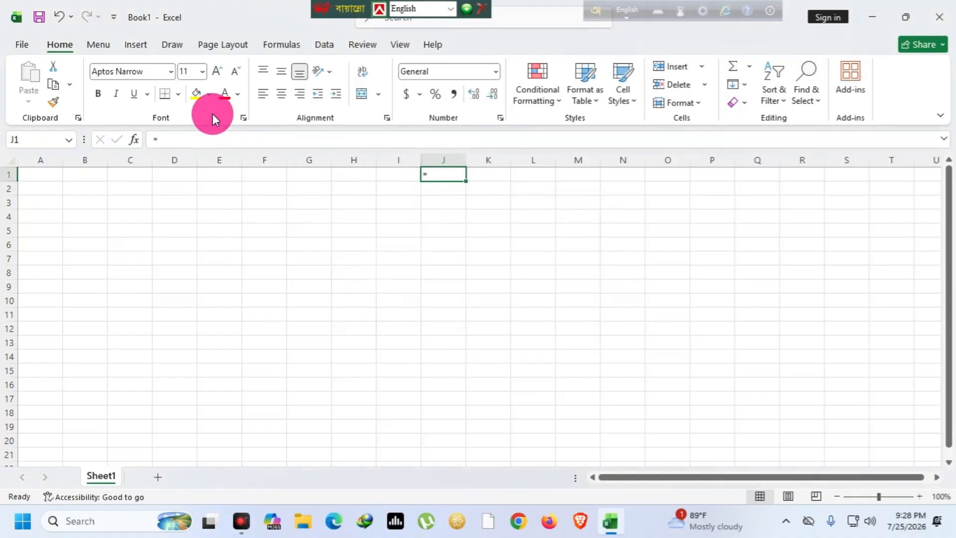
Examine Excel's file options and the insert, draw, page layout, formulas, data, review, view and font commands
{"action": "left_click", "coordinate": [17, 44]}
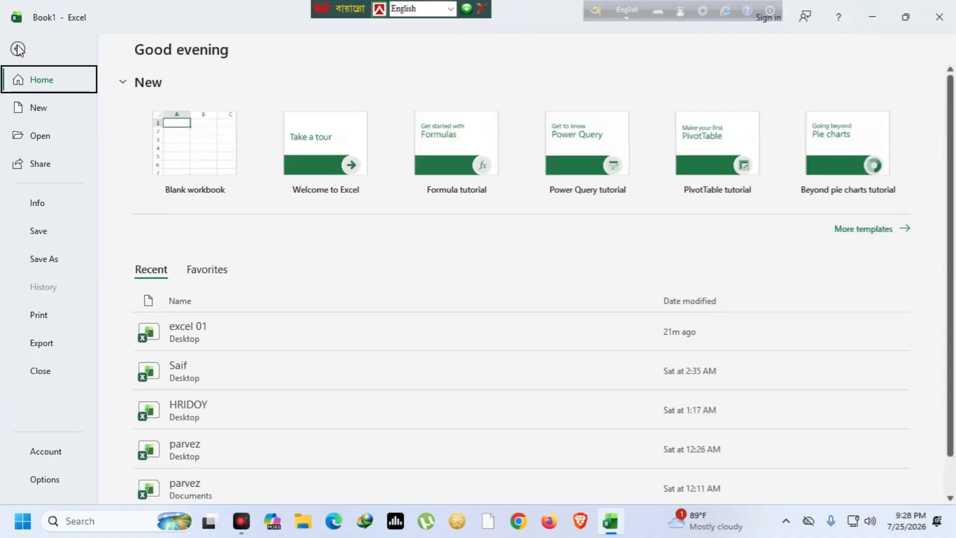
{"action": "left_click", "coordinate": [19, 46]}
{"action": "left_click", "coordinate": [98, 46]}
{"action": "left_click", "coordinate": [133, 44]}
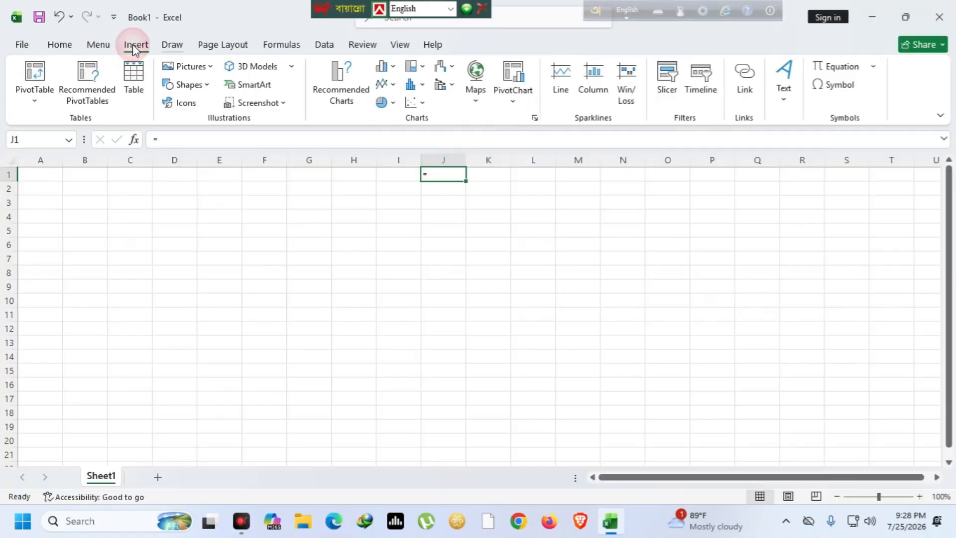
{"action": "left_click", "coordinate": [172, 44]}
{"action": "left_click", "coordinate": [223, 45]}
{"action": "left_click", "coordinate": [277, 46]}
{"action": "left_click", "coordinate": [333, 45]}
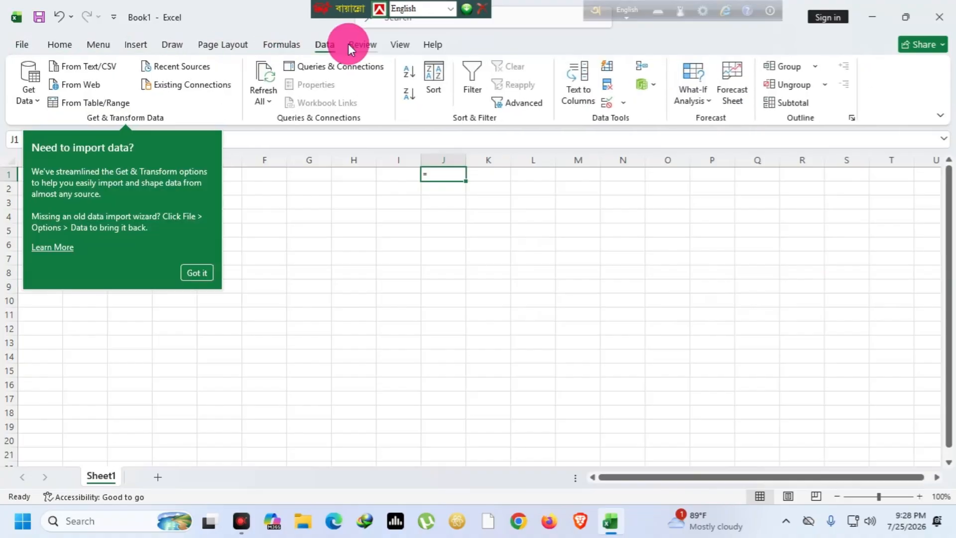
{"action": "left_click", "coordinate": [351, 44]}
{"action": "left_click", "coordinate": [393, 45]}
{"action": "left_click", "coordinate": [474, 45]}
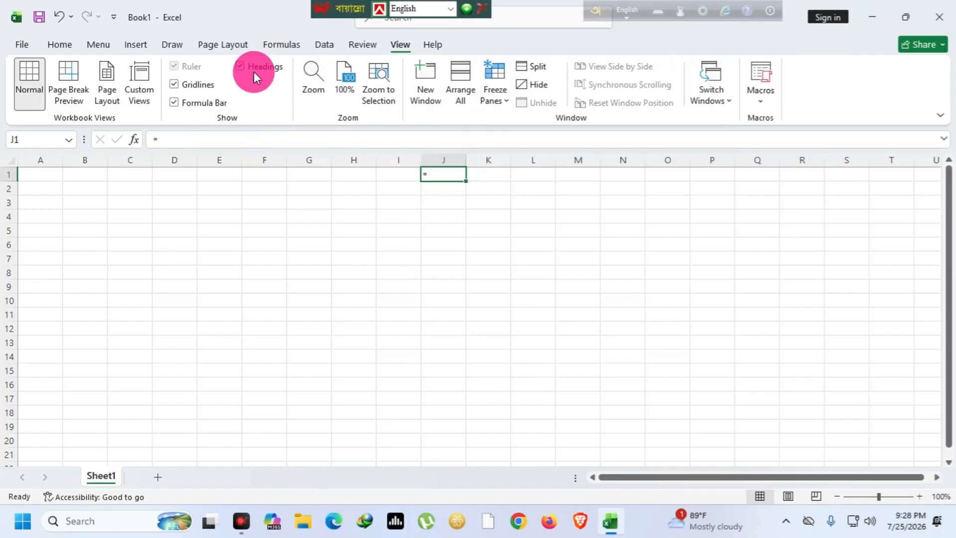
{"action": "left_click", "coordinate": [60, 44]}
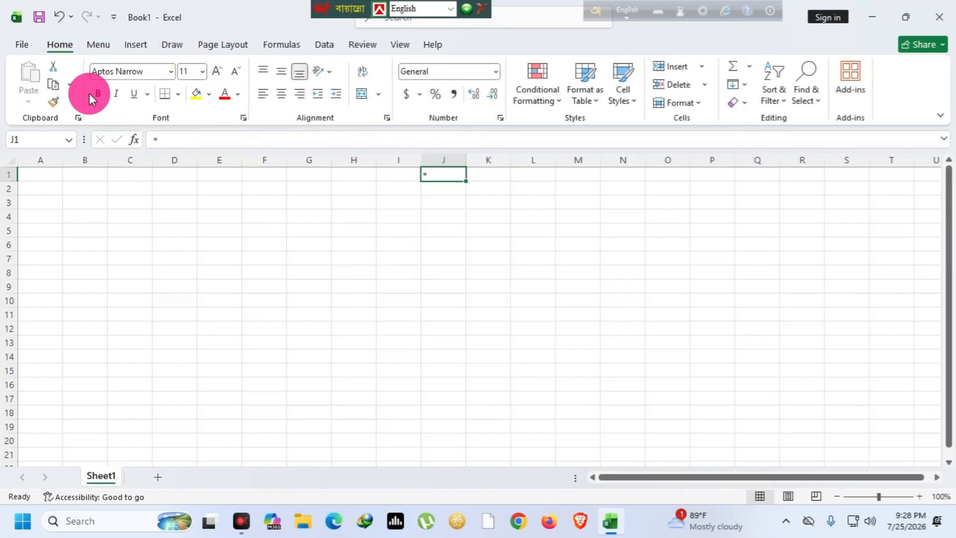
{"action": "left_click", "coordinate": [158, 75]}
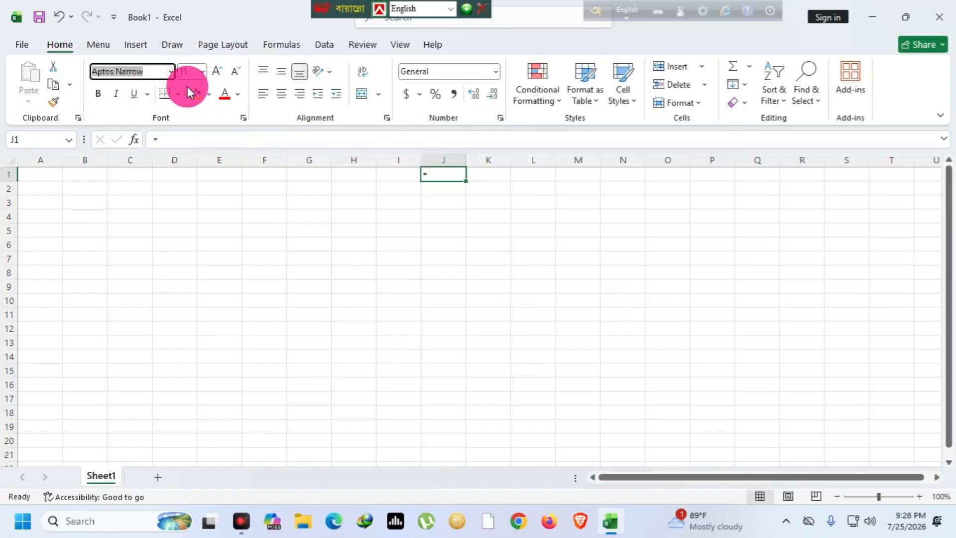
Close Book1 without saving and open the excel 01 workbook from the desktop
{"action": "left_click", "coordinate": [938, 17]}
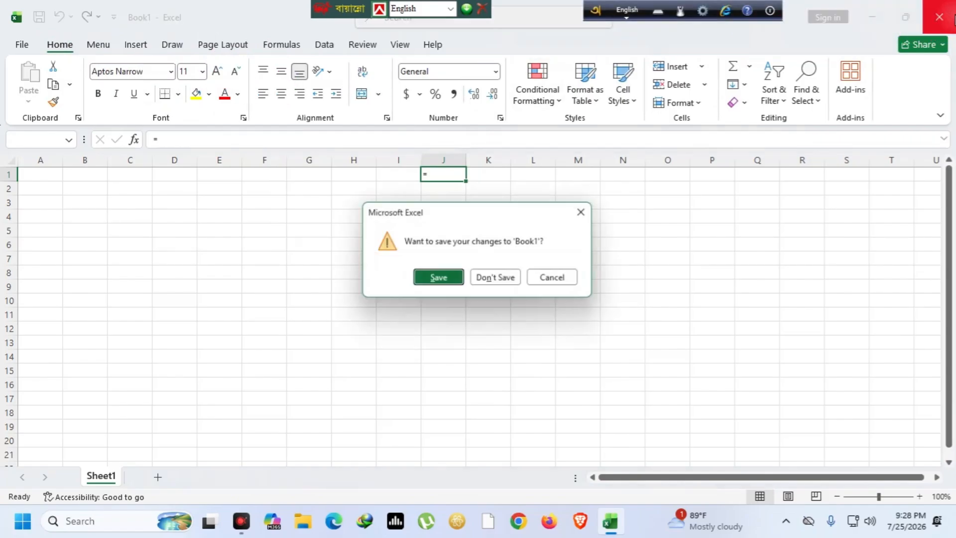
{"action": "left_click", "coordinate": [507, 277]}
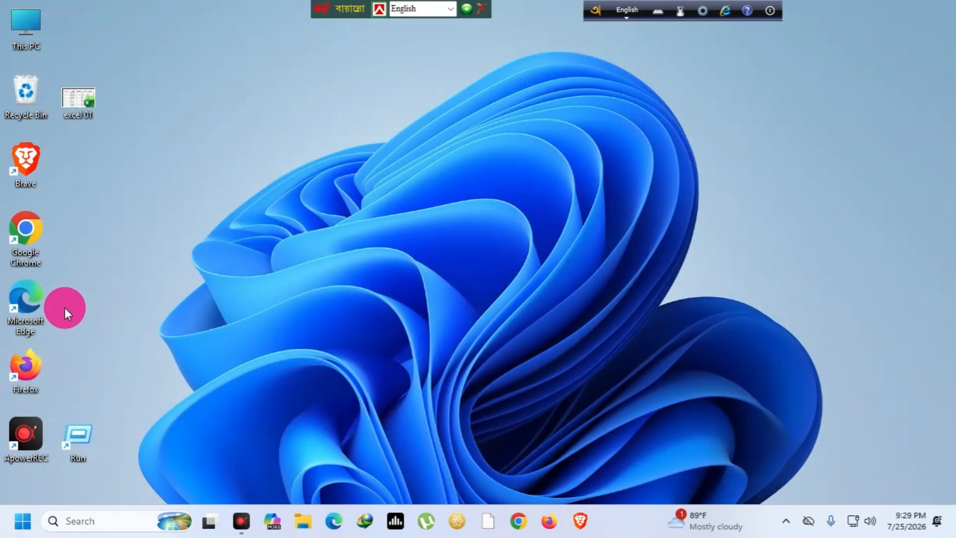
{"action": "double_click", "coordinate": [77, 111]}
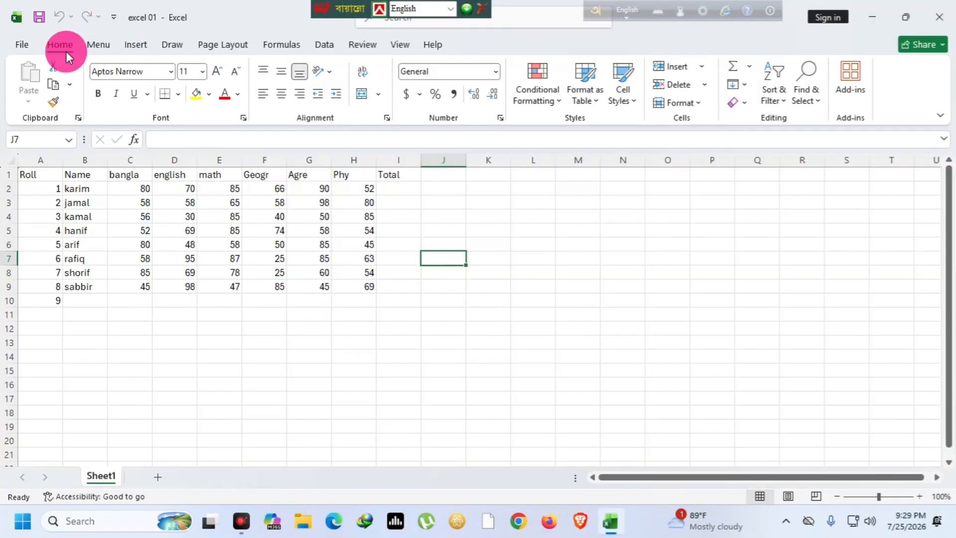
Save a copy of the workbook on the desktop as fist Excel project 01
{"action": "left_click", "coordinate": [21, 46]}
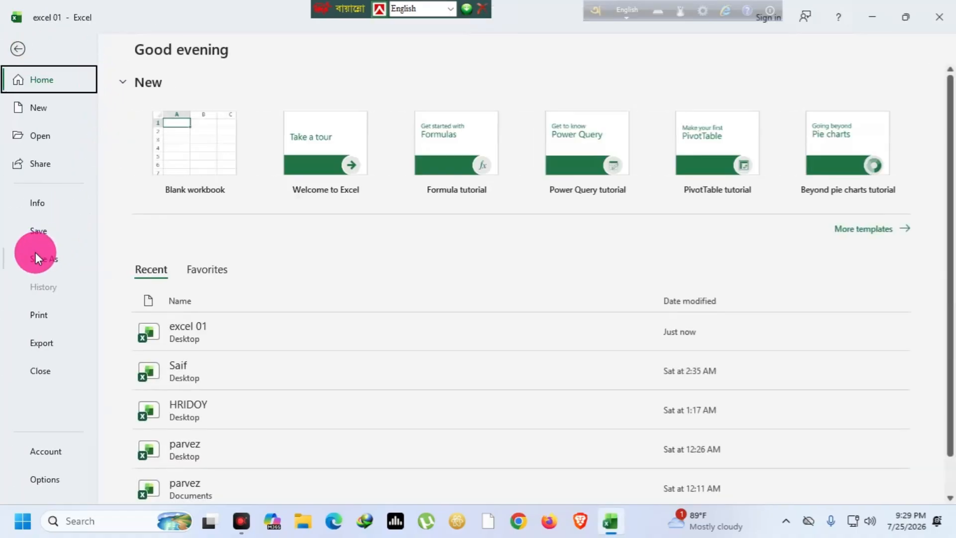
{"action": "left_click", "coordinate": [35, 257]}
{"action": "left_click", "coordinate": [224, 341]}
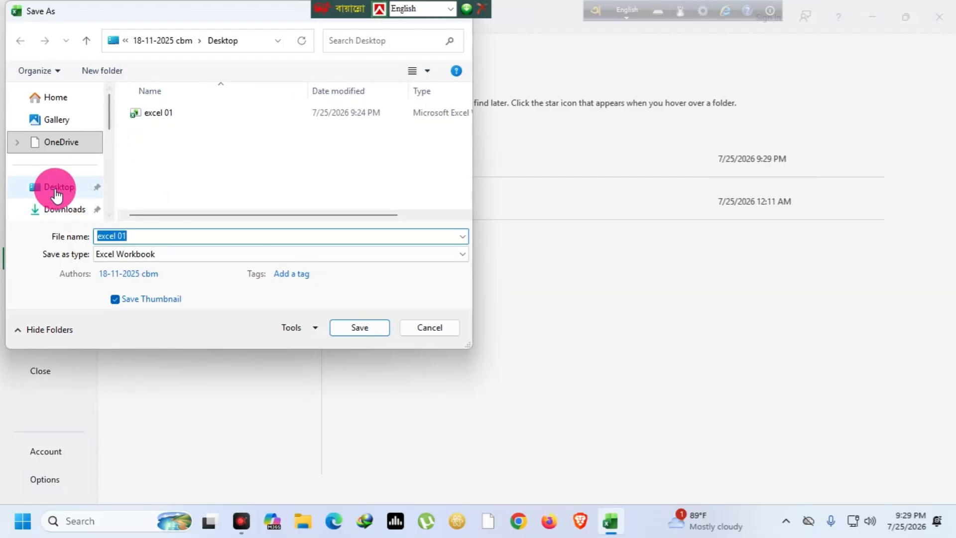
{"action": "left_click", "coordinate": [56, 194]}
{"action": "left_click", "coordinate": [155, 235]}
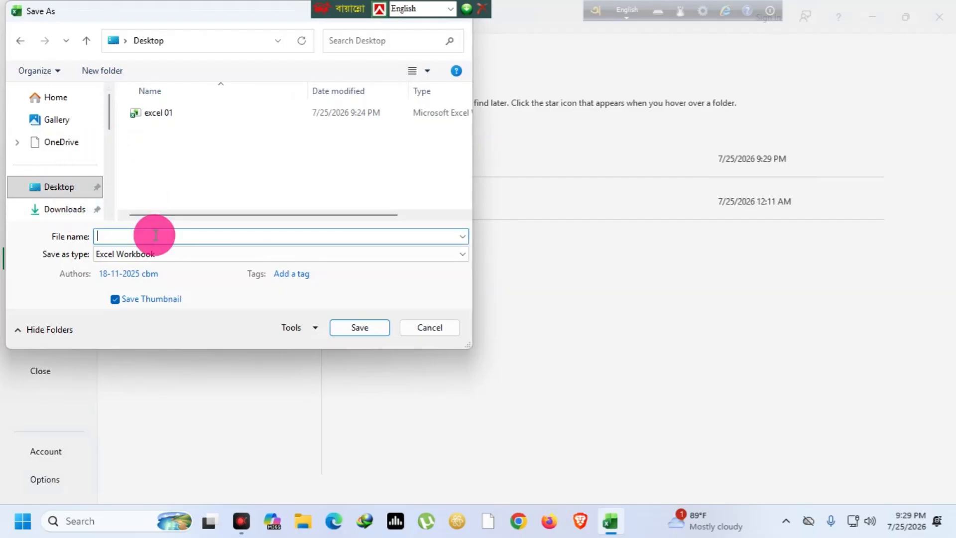
{"action": "type", "text": ";fist"}
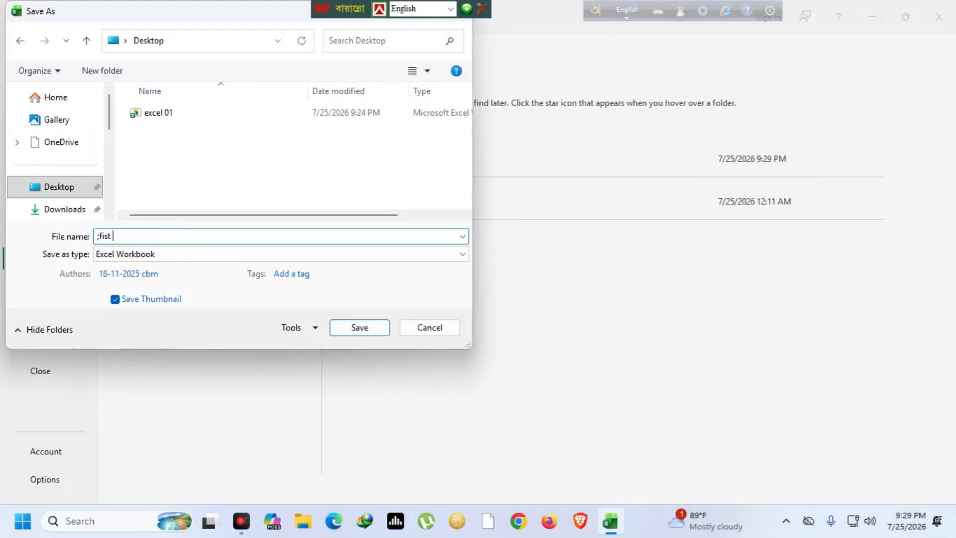
{"action": "type", "text": "fist"}
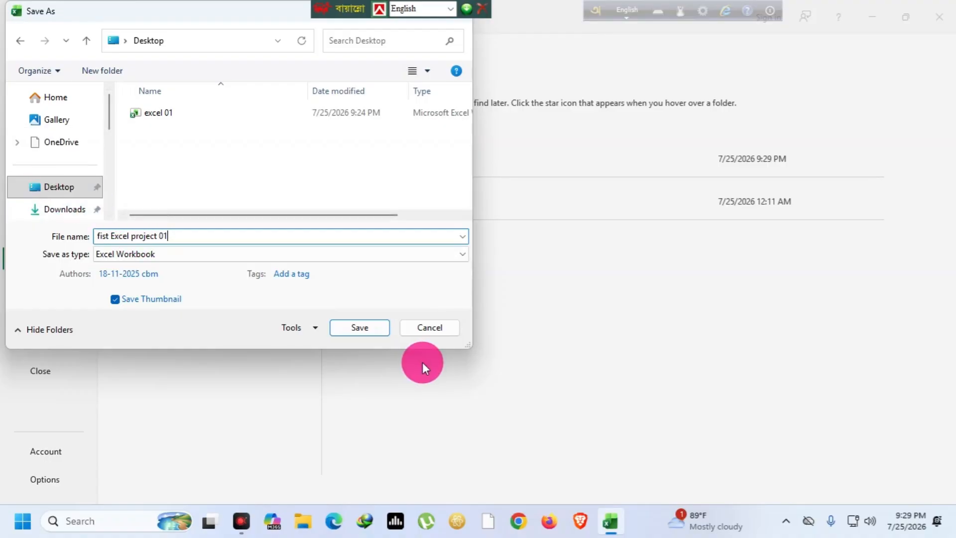
{"action": "left_click", "coordinate": [371, 332]}
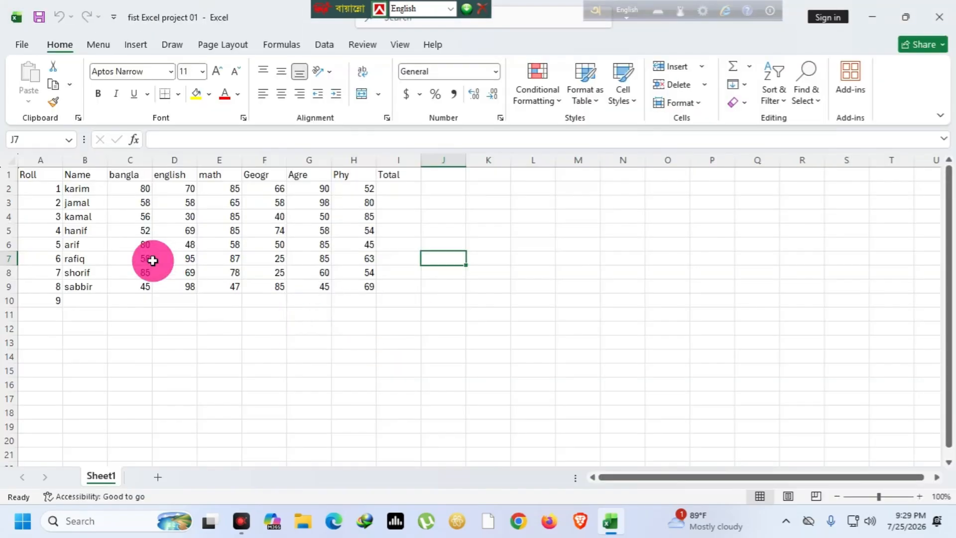
Clear the roll numbers from A2:A11 below the Roll heading
{"action": "left_click", "coordinate": [32, 177]}
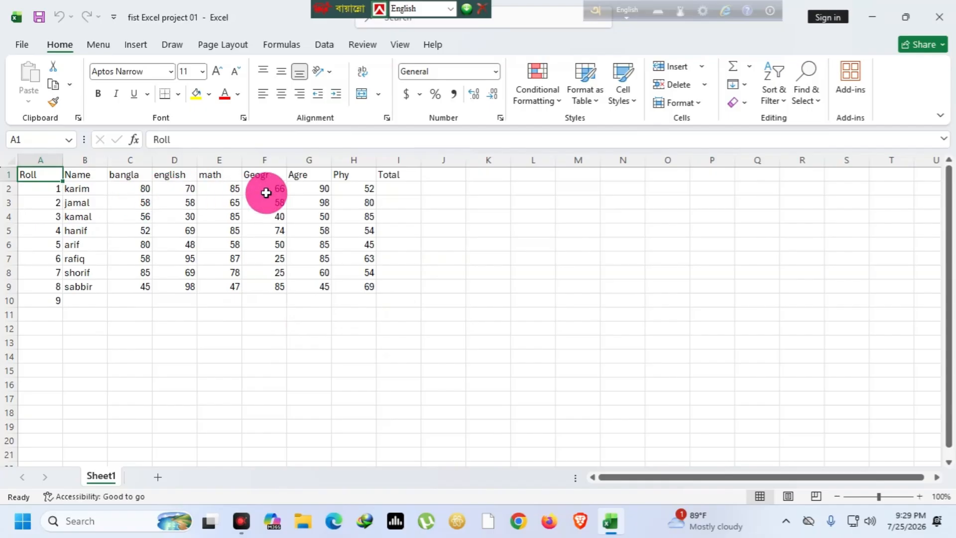
{"action": "left_click", "coordinate": [393, 256]}
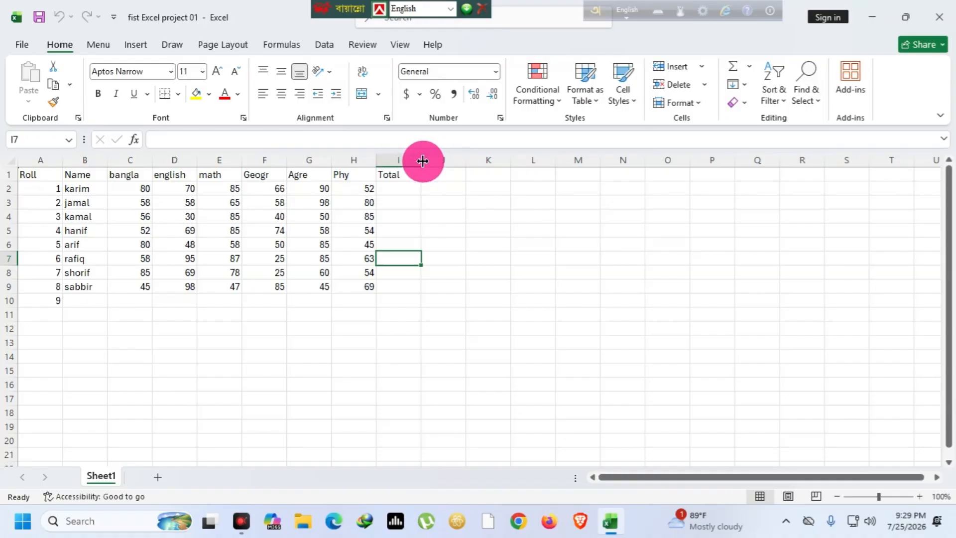
{"action": "left_click", "coordinate": [50, 244]}
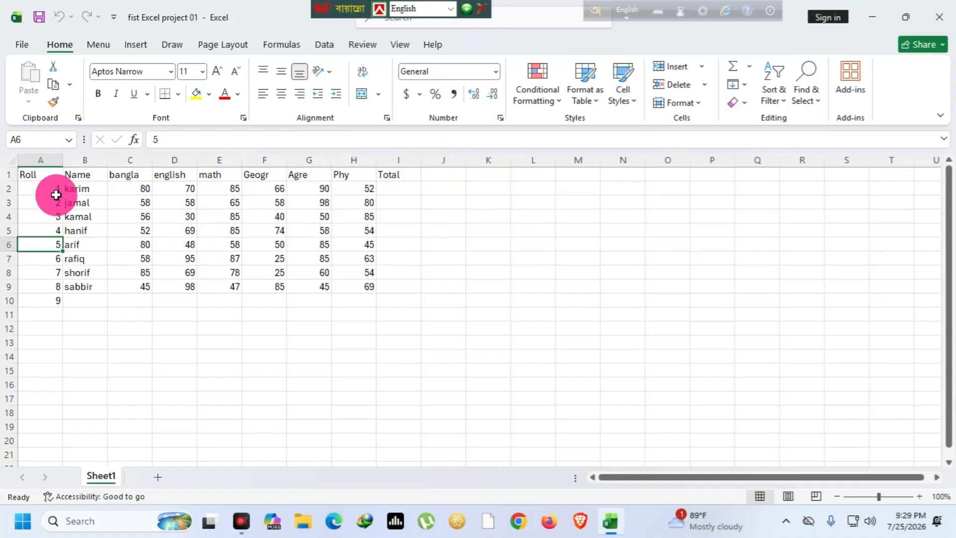
{"action": "left_click_drag", "start_coordinate": [53, 189], "coordinate": [53, 313]}
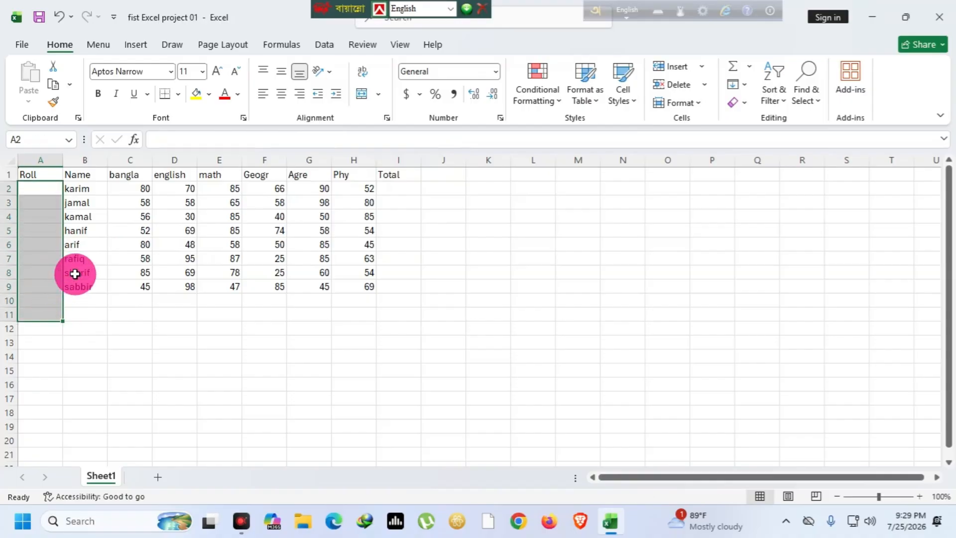
{"action": "key", "text": "Delete"}
{"action": "left_click", "coordinate": [50, 269]}
Enter 1 and 2 in A2 and A3, and fill the Roll series down to 18 in A19
{"action": "left_click", "coordinate": [43, 187]}
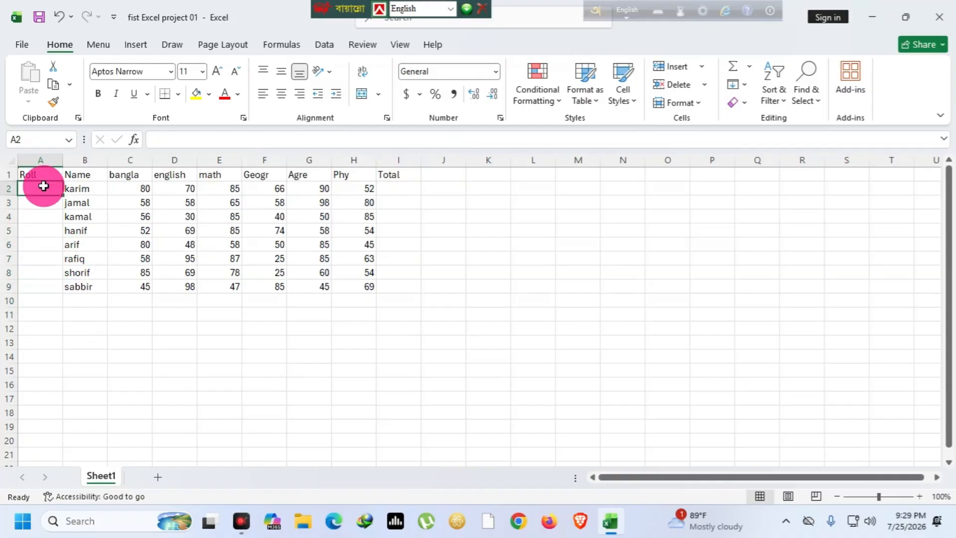
{"action": "type", "text": "1"}
{"action": "left_click", "coordinate": [46, 200]}
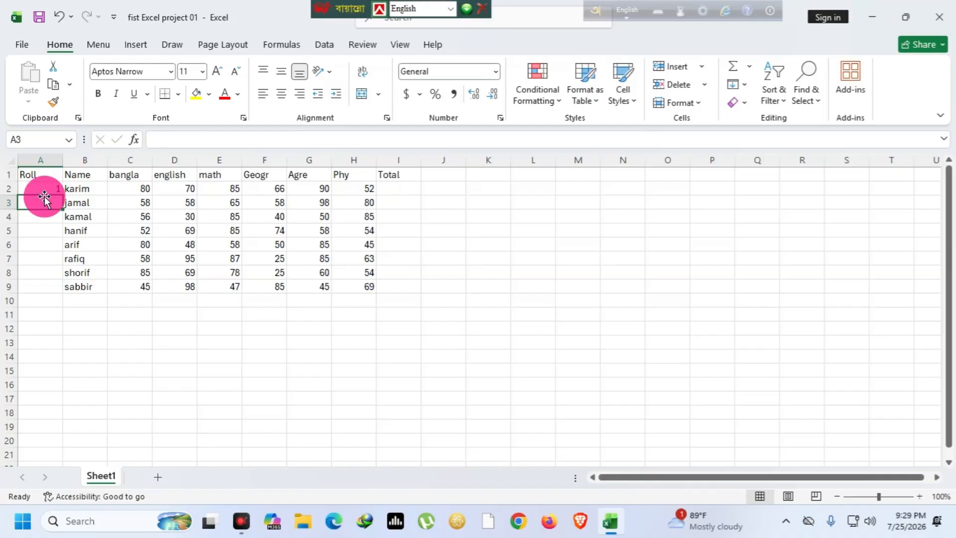
{"action": "type", "text": "2"}
{"action": "left_click", "coordinate": [42, 253]}
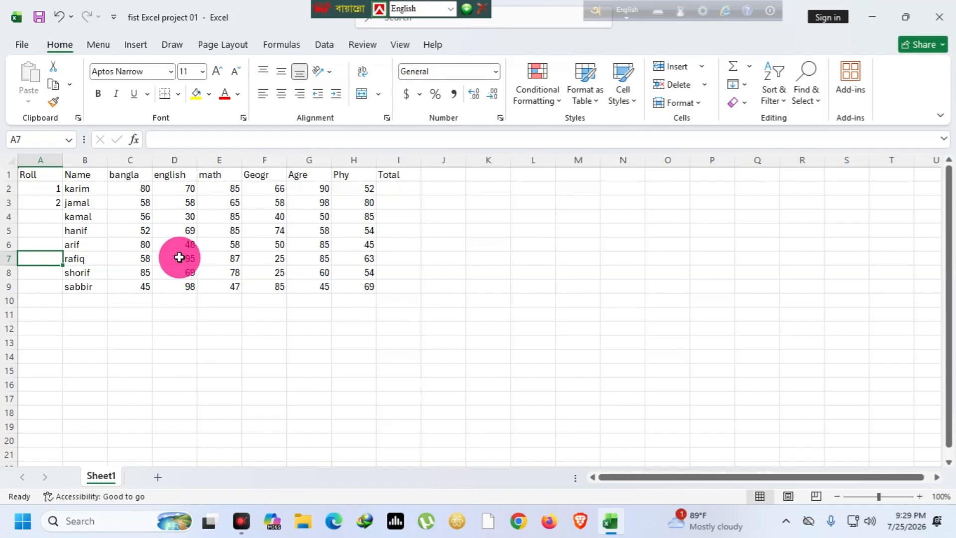
{"action": "left_click", "coordinate": [50, 204]}
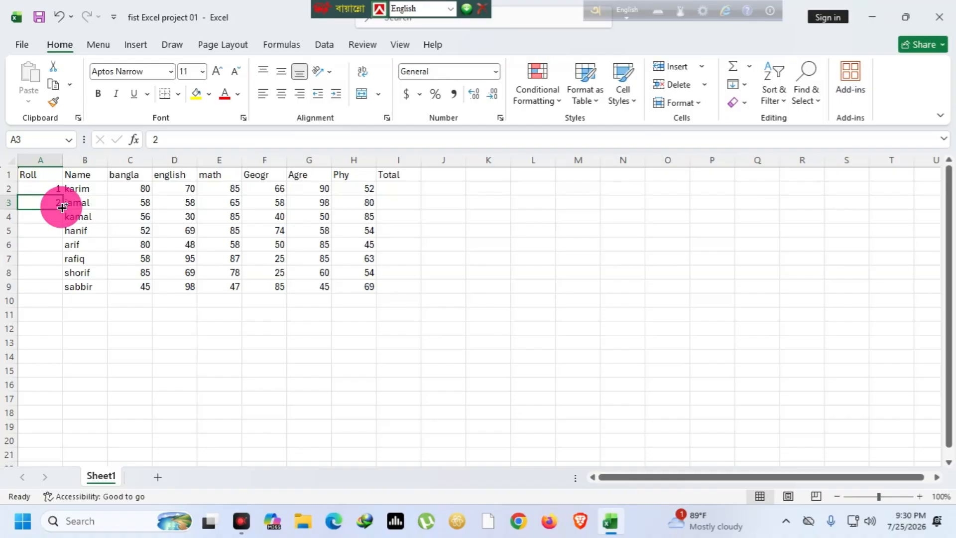
{"action": "left_click_drag", "start_coordinate": [61, 208], "coordinate": [61, 437]}
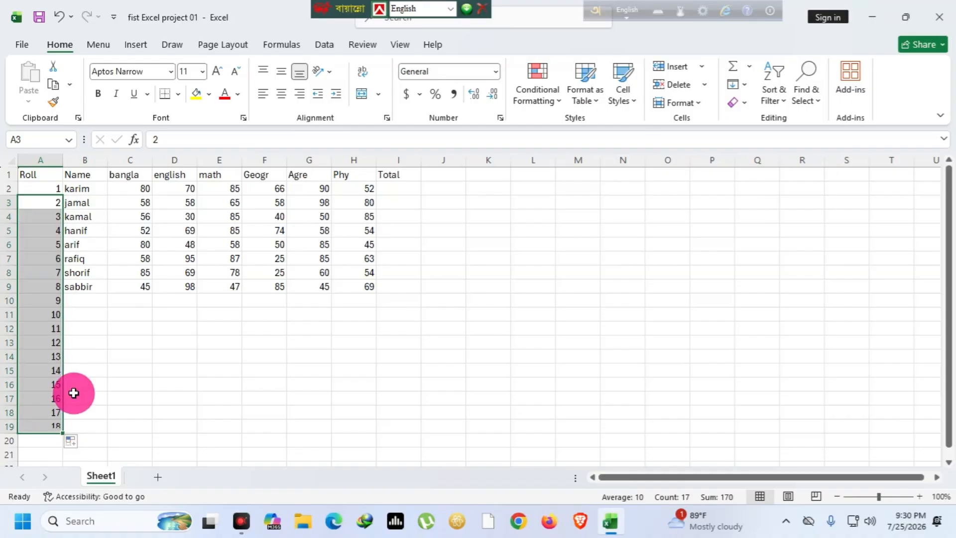
{"action": "left_click", "coordinate": [94, 370]}
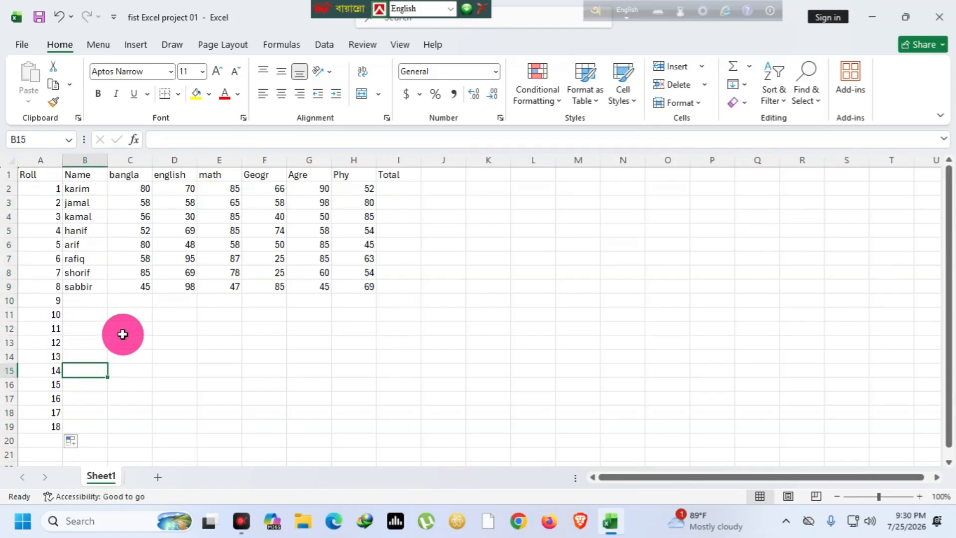
Examine the marks sheet's column headings from Name to Total, the student names and the subject marks
{"action": "left_click", "coordinate": [80, 175]}
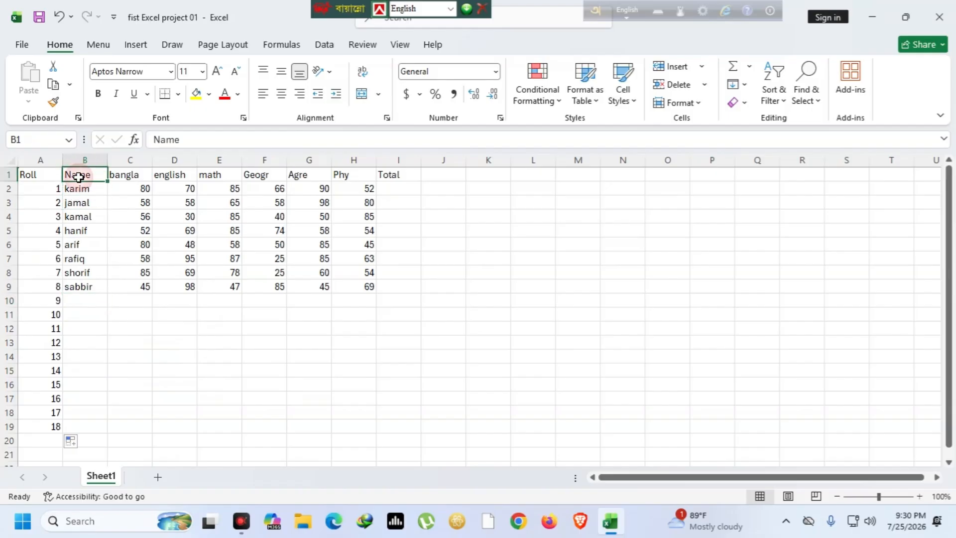
{"action": "left_click", "coordinate": [126, 176]}
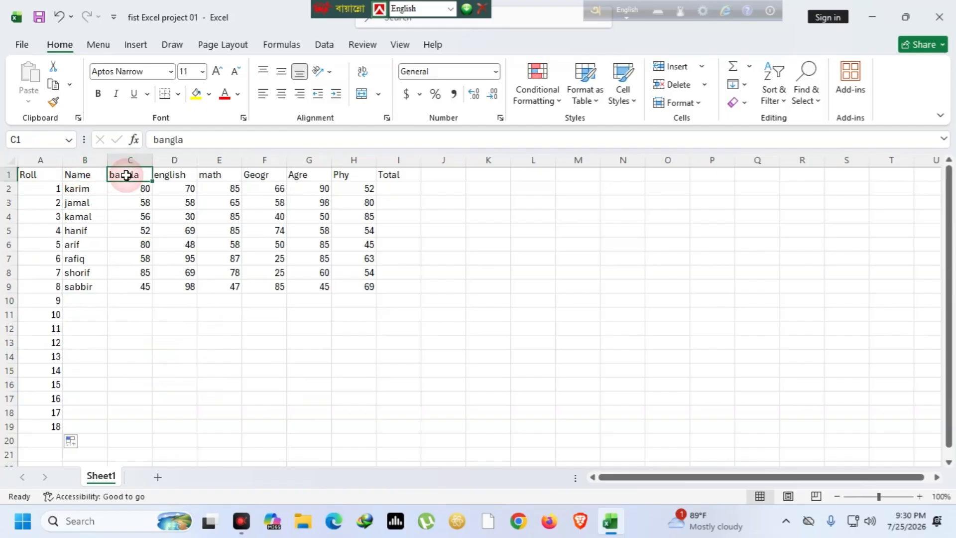
{"action": "left_click", "coordinate": [181, 177]}
{"action": "left_click", "coordinate": [205, 178]}
{"action": "left_click", "coordinate": [277, 187]}
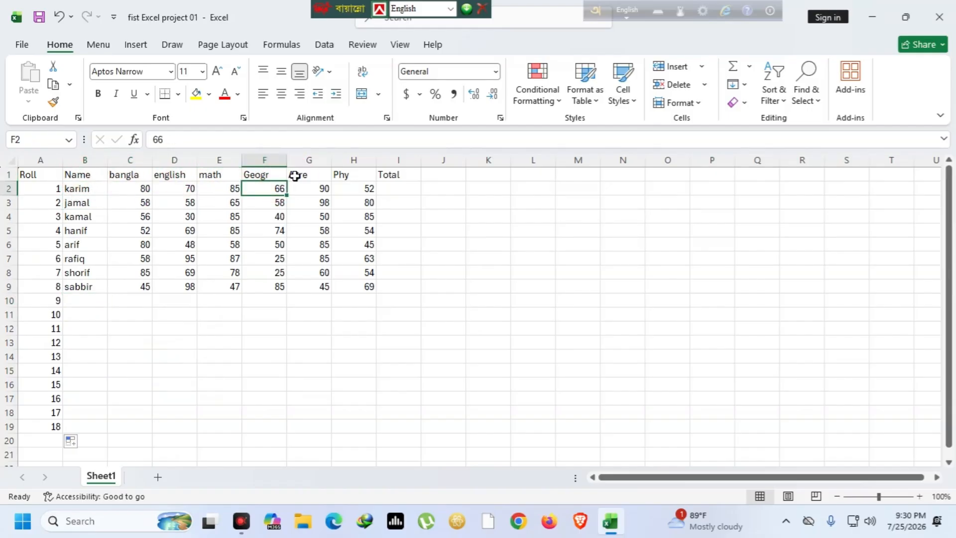
{"action": "left_click", "coordinate": [326, 180]}
{"action": "left_click", "coordinate": [357, 175]}
{"action": "left_click", "coordinate": [393, 175]}
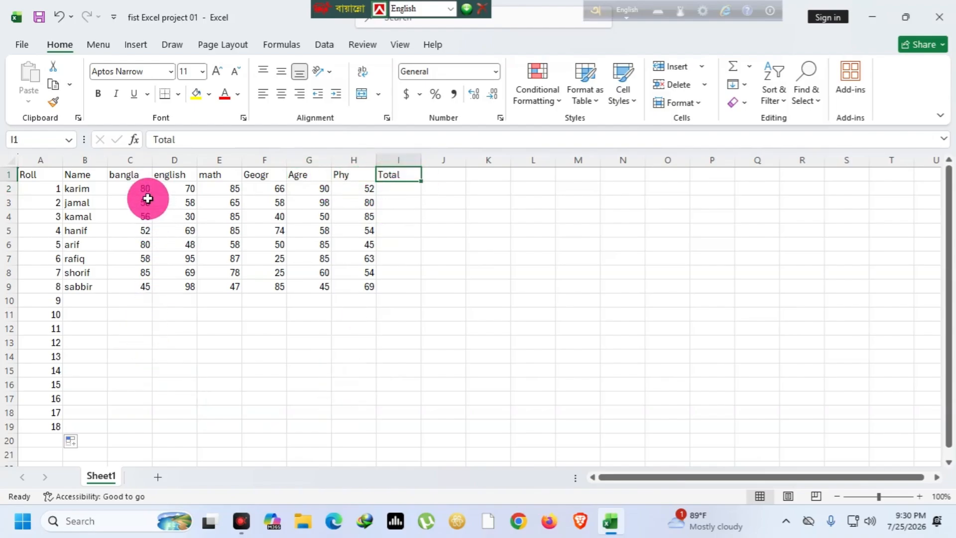
{"action": "left_click", "coordinate": [77, 192]}
{"action": "left_click", "coordinate": [77, 203]}
{"action": "left_click", "coordinate": [75, 231]}
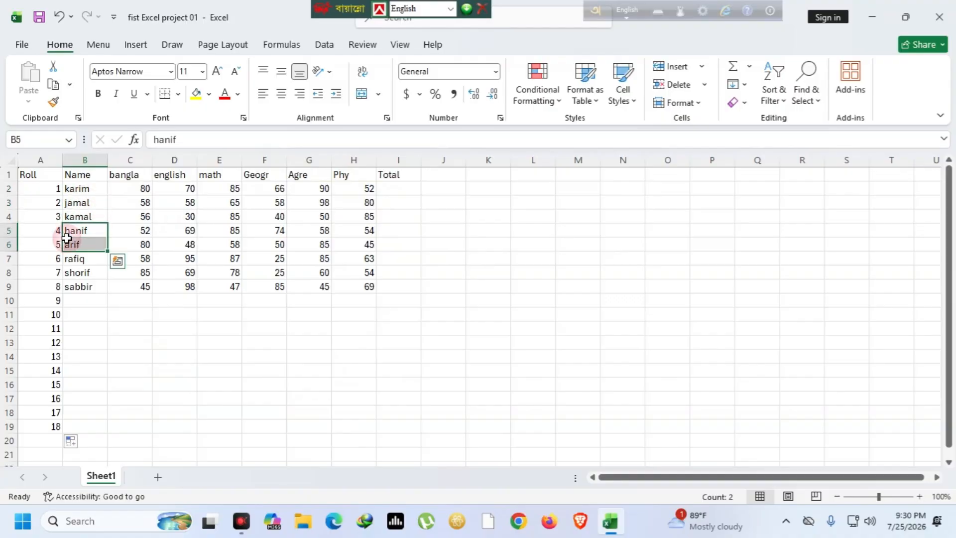
{"action": "left_click", "coordinate": [98, 295]}
{"action": "left_click", "coordinate": [143, 189]}
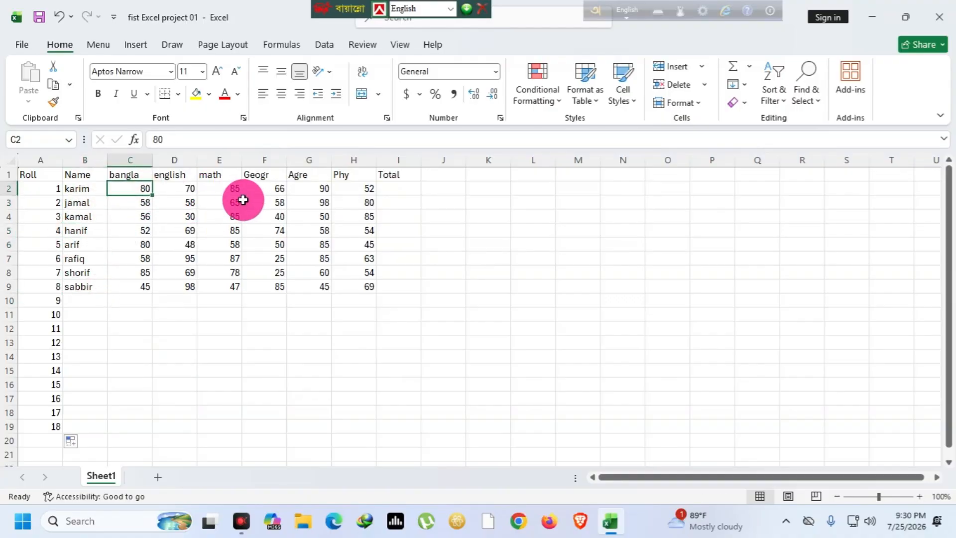
{"action": "left_click", "coordinate": [188, 287]}
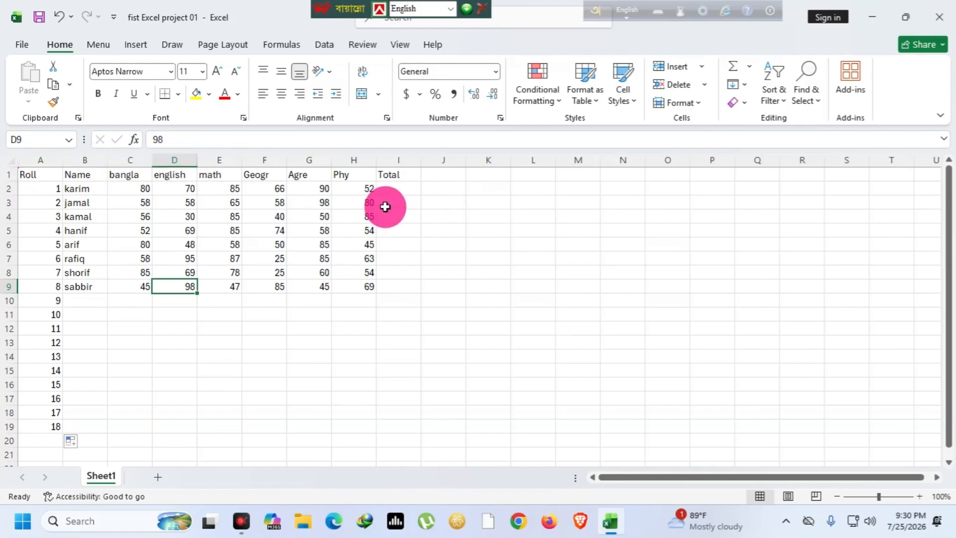
Draft the formula =sum(c2:h2) in Total cell I2 and erase it before committing
{"action": "left_click", "coordinate": [396, 188]}
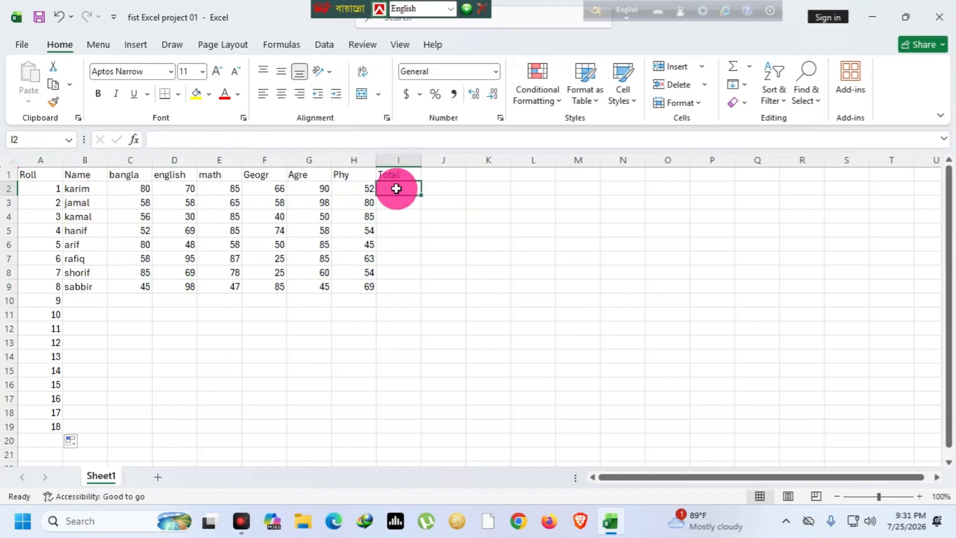
{"action": "type", "text": "="}
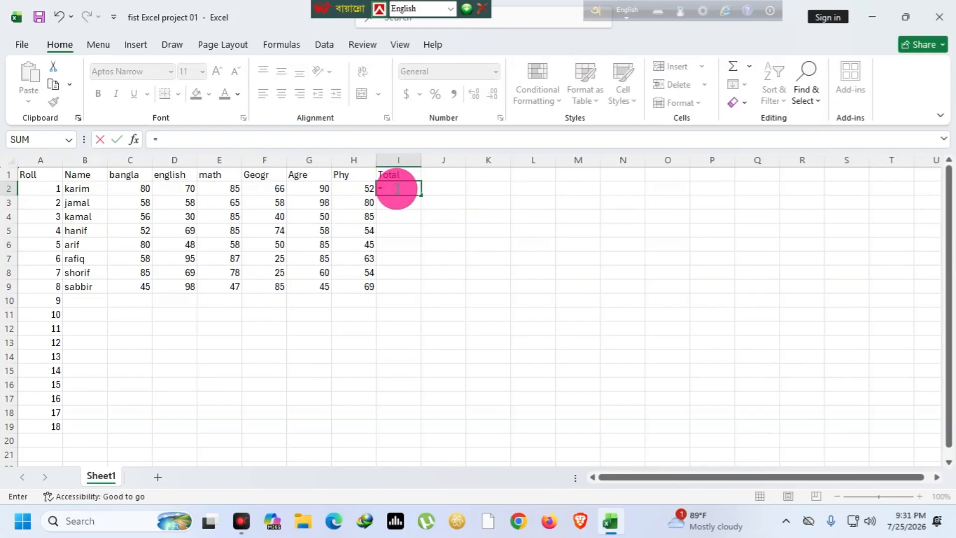
{"action": "type", "text": "c"}
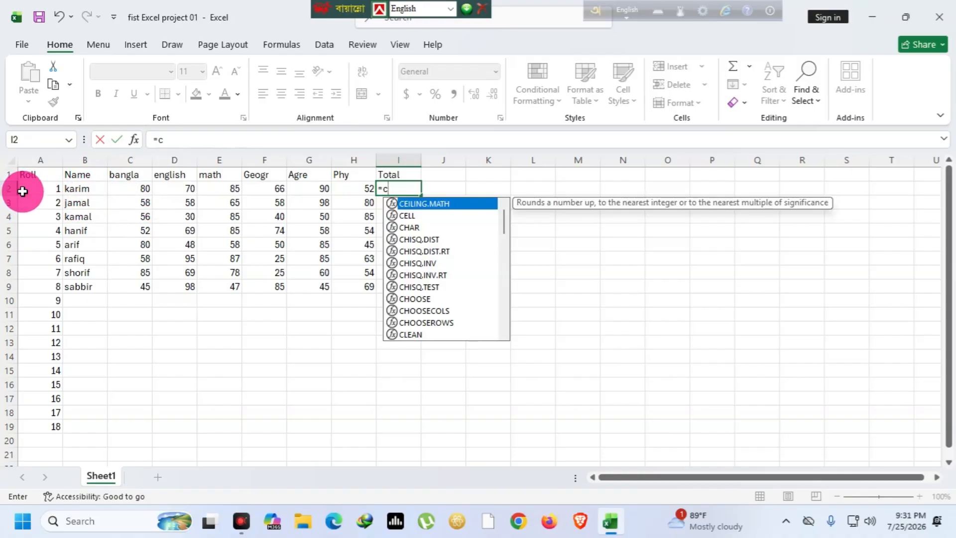
{"action": "type", "text": "2:"}
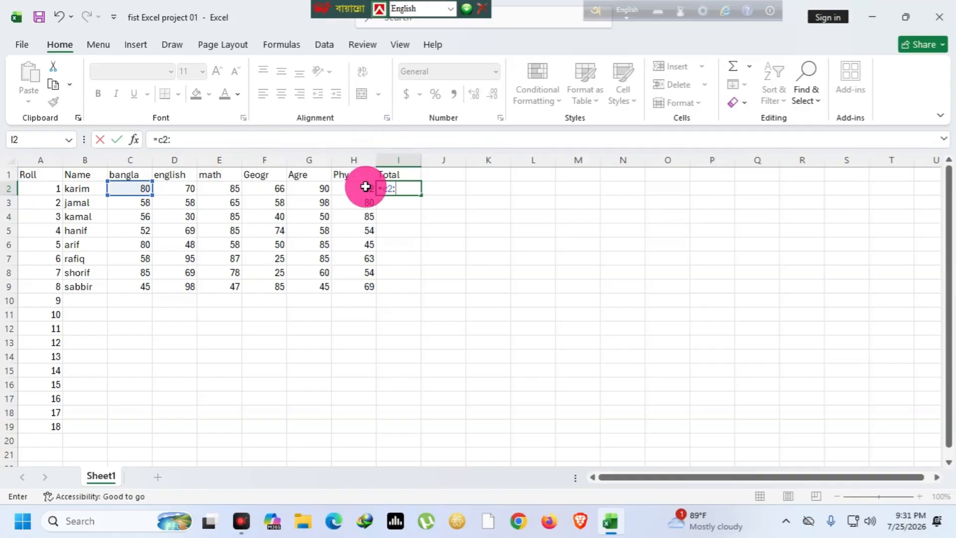
{"action": "type", "text": "e"}
{"action": "key", "text": "BackSpace"}
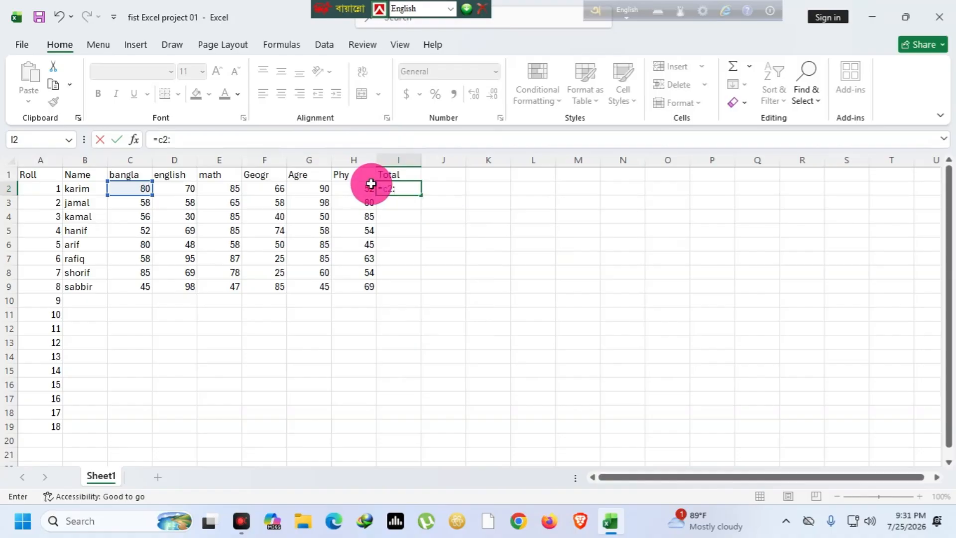
{"action": "type", "text": "h"}
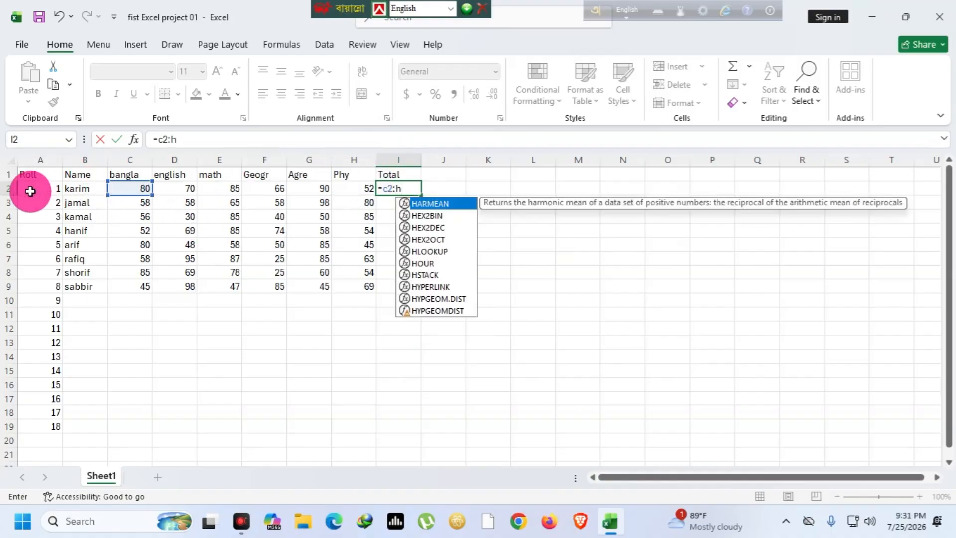
{"action": "type", "text": "2"}
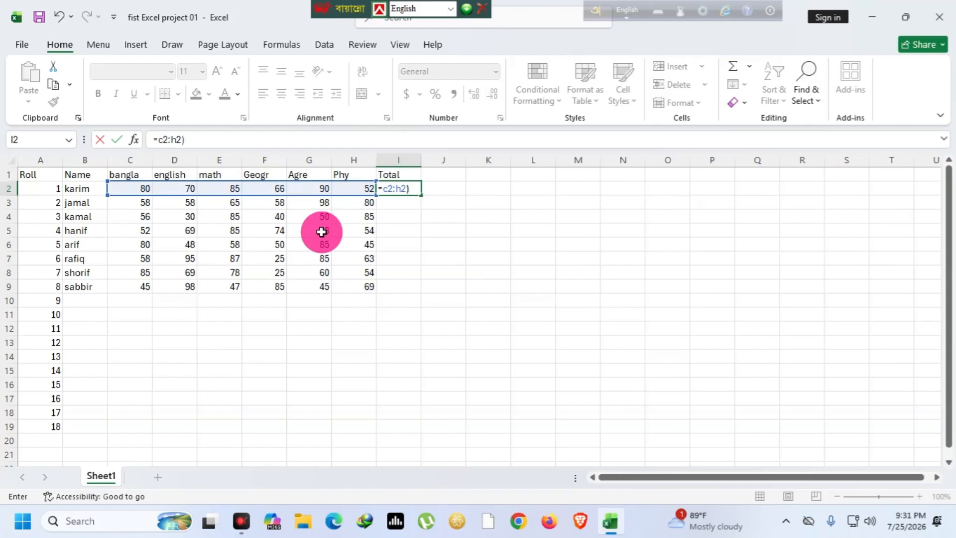
{"action": "left_click", "coordinate": [389, 190]}
{"action": "type", "text": "sum"}
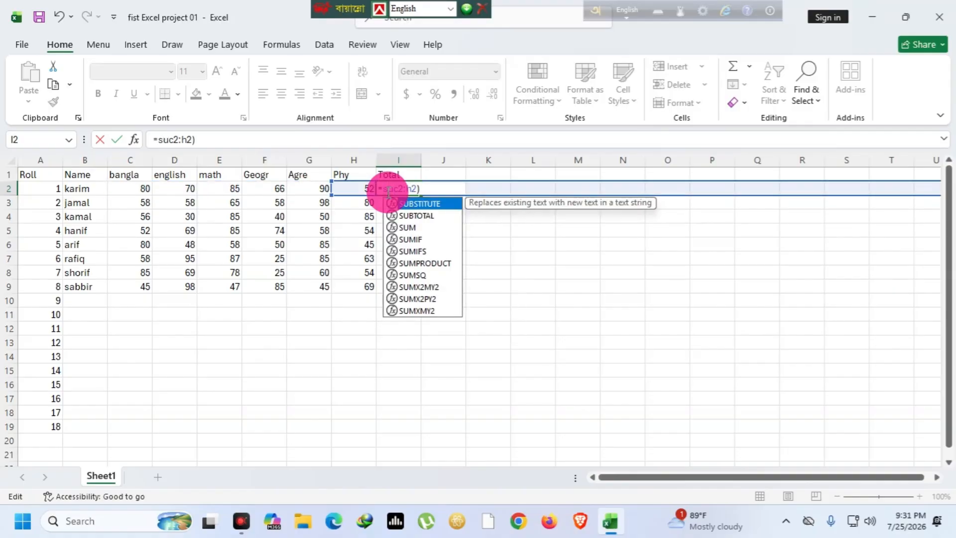
{"action": "type", "text": "("}
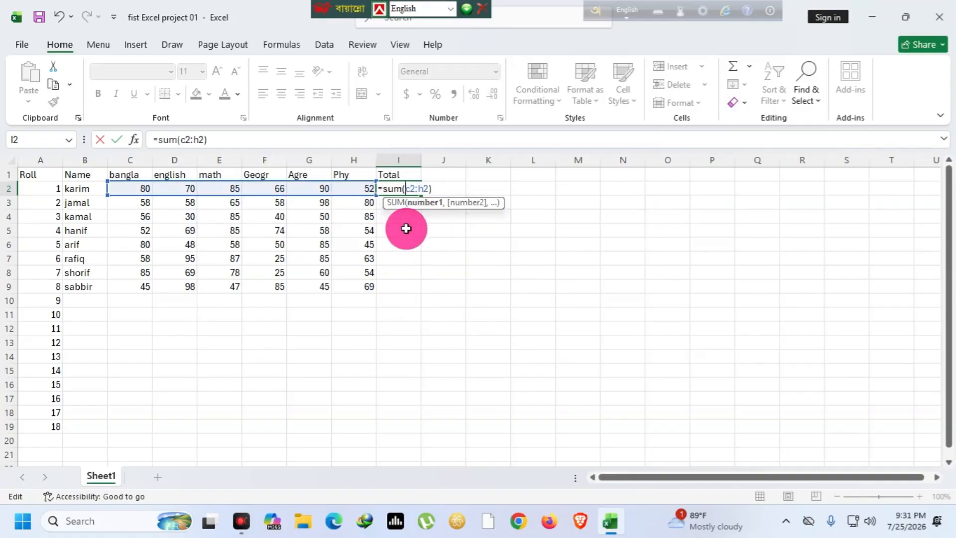
{"action": "left_click_drag", "start_coordinate": [442, 188], "coordinate": [378, 187]}
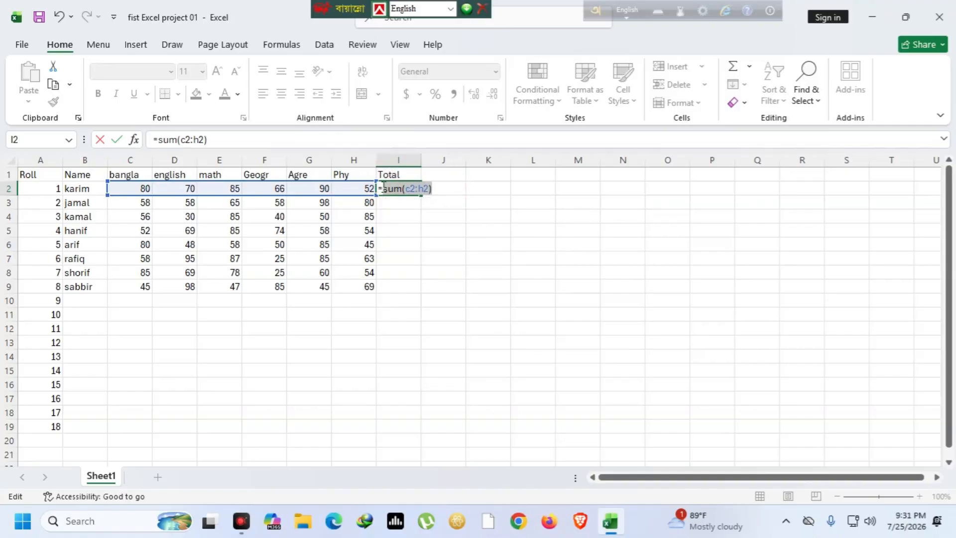
{"action": "key", "text": "BackSpace"}
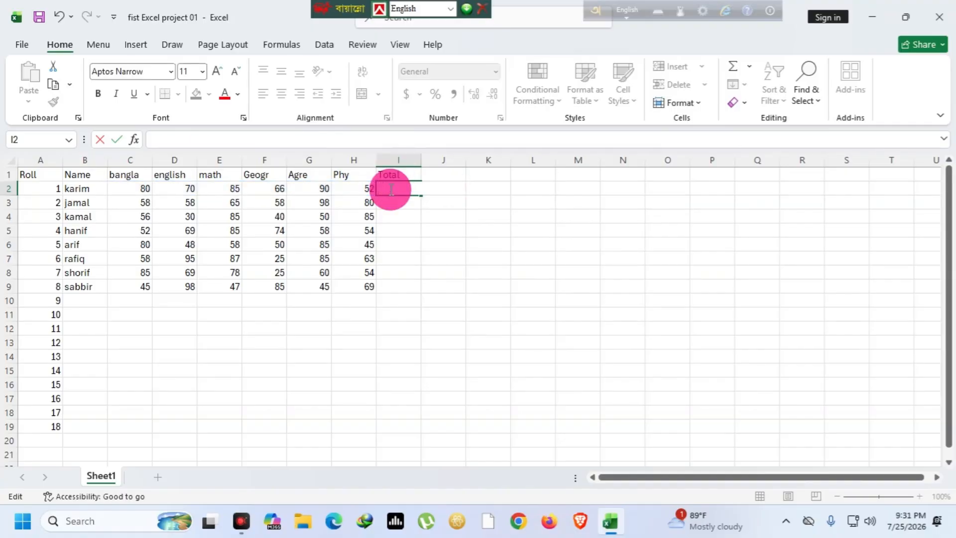
Enter the formula =sum(c2:h2) in Total cell I2 to add the first student's six subject marks
{"action": "type", "text": "="}
{"action": "type", "text": "="}
{"action": "type", "text": "sum"}
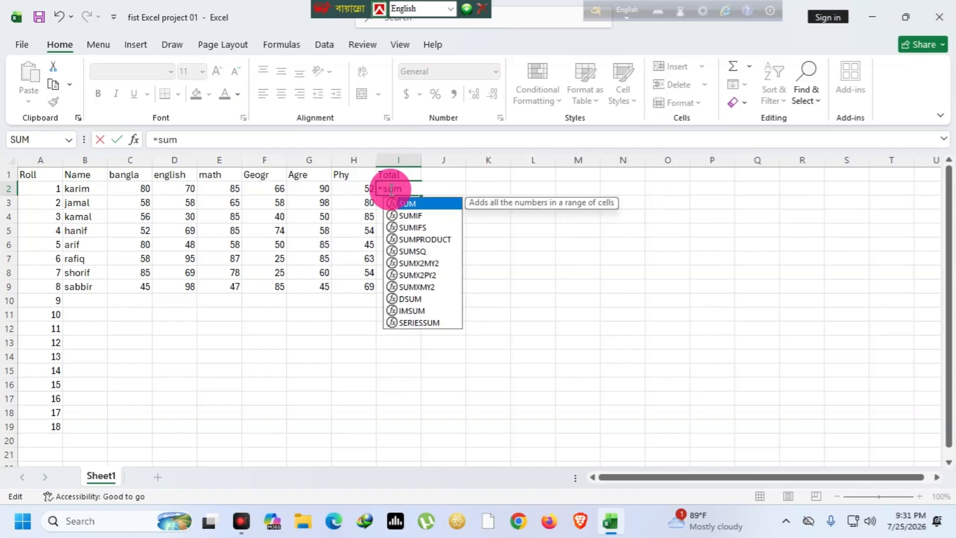
{"action": "type", "text": "(c"}
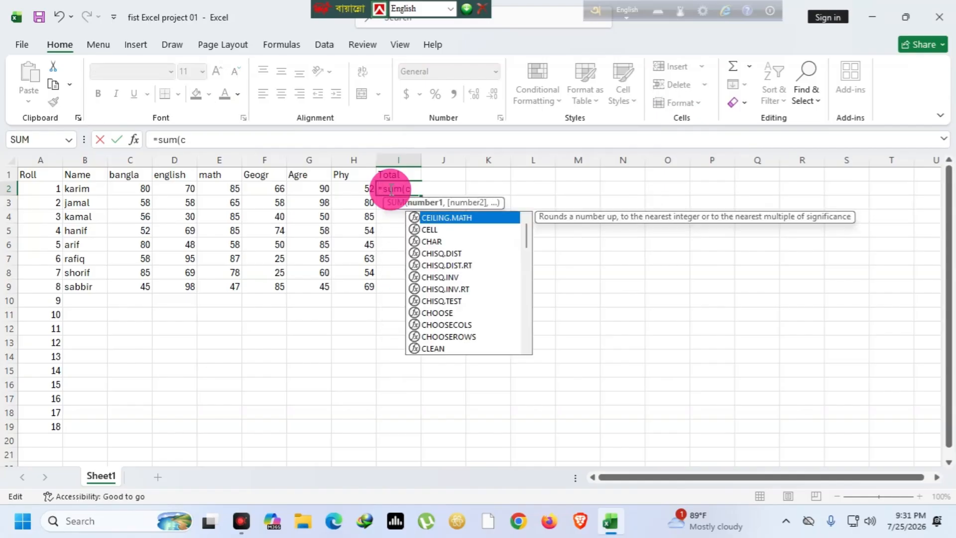
{"action": "type", "text": "2"}
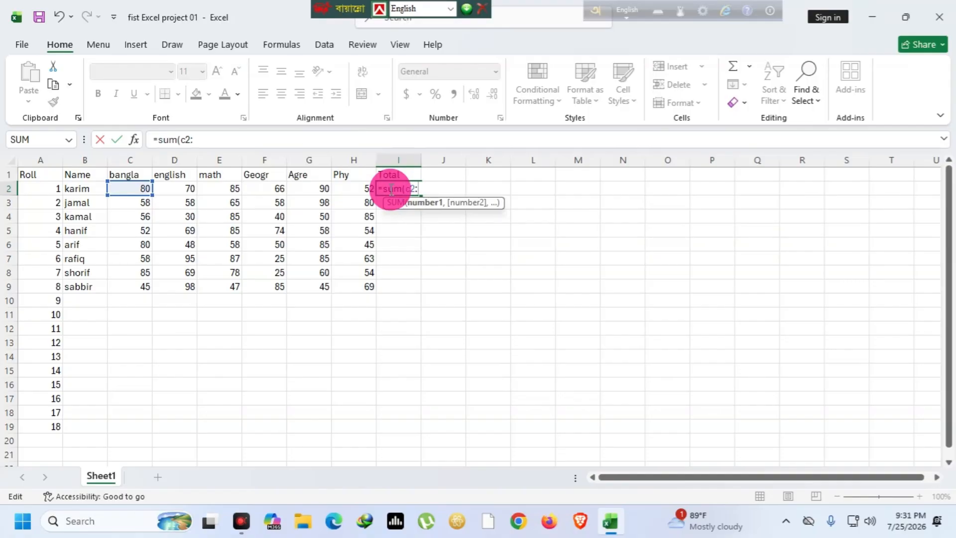
{"action": "type", "text": ":h"}
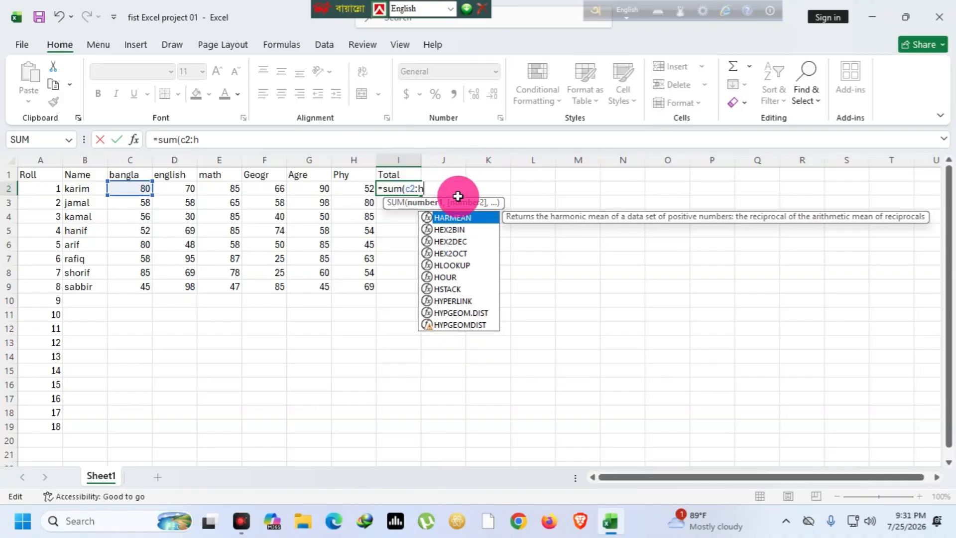
{"action": "type", "text": "2"}
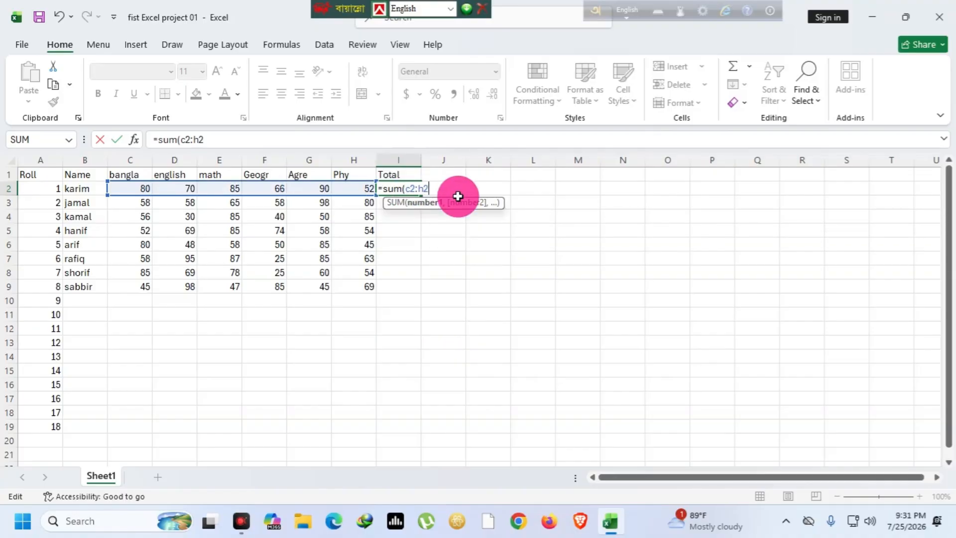
{"action": "type", "text": ")"}
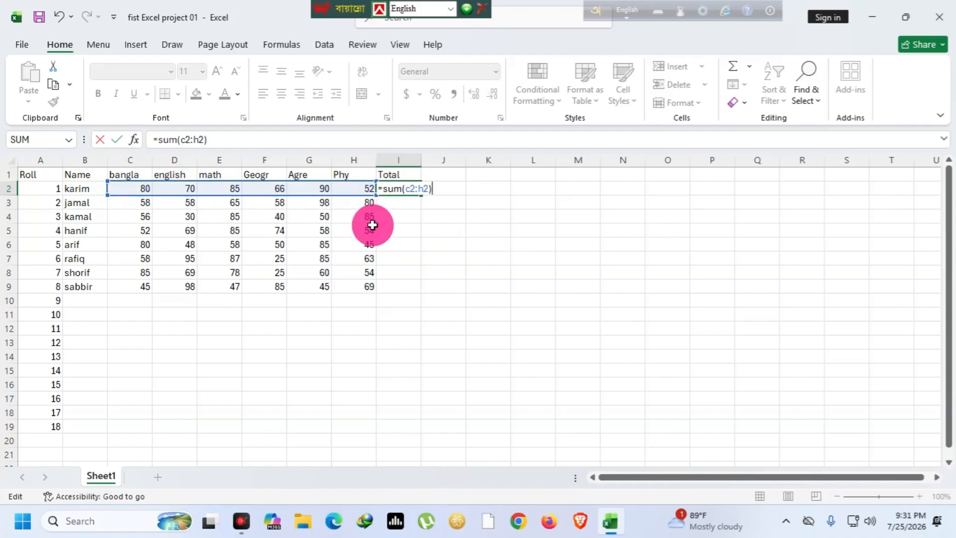
{"action": "key", "text": "Return"}
{"action": "left_click", "coordinate": [412, 189]}
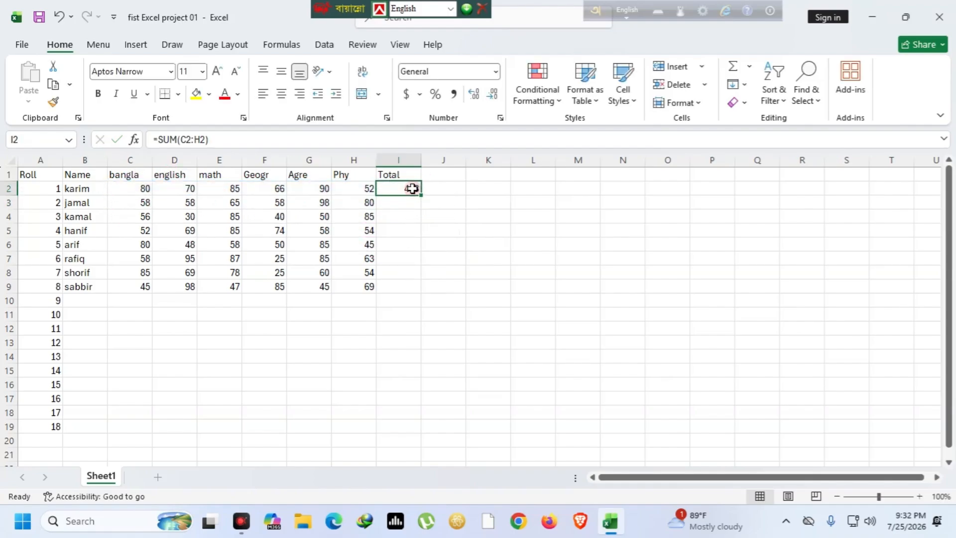
Enter the formula =sum(c3:h3) in Total cell I3 for the second student's marks
{"action": "left_click", "coordinate": [406, 201]}
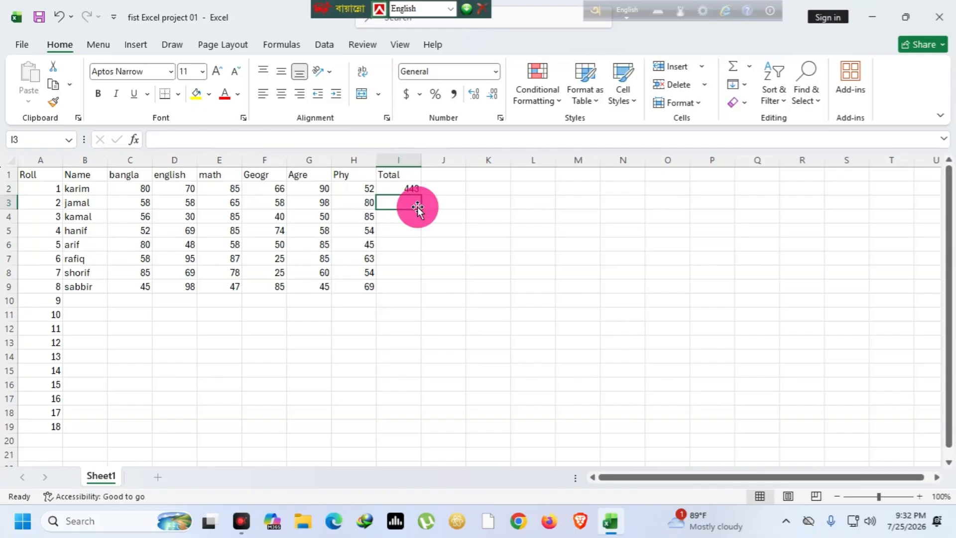
{"action": "type", "text": "=s"}
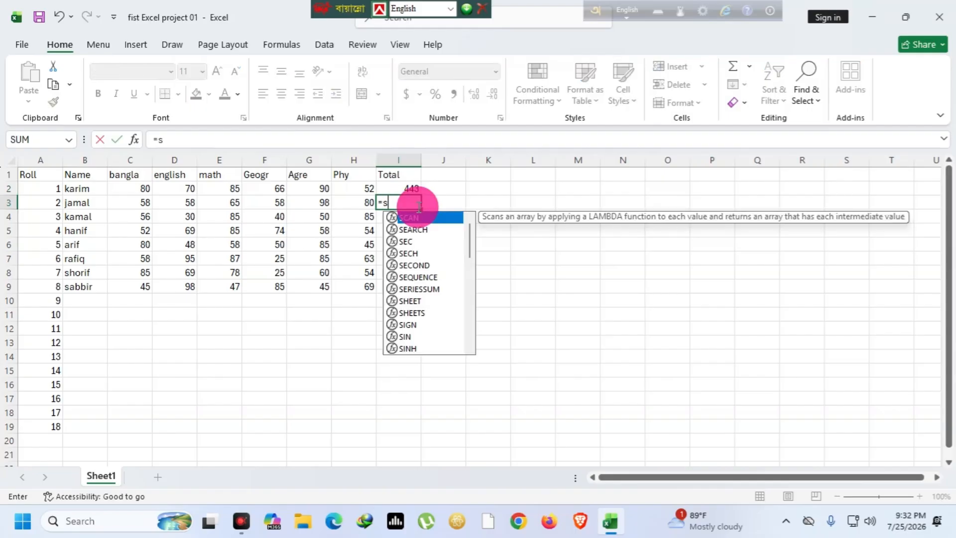
{"action": "type", "text": "um("}
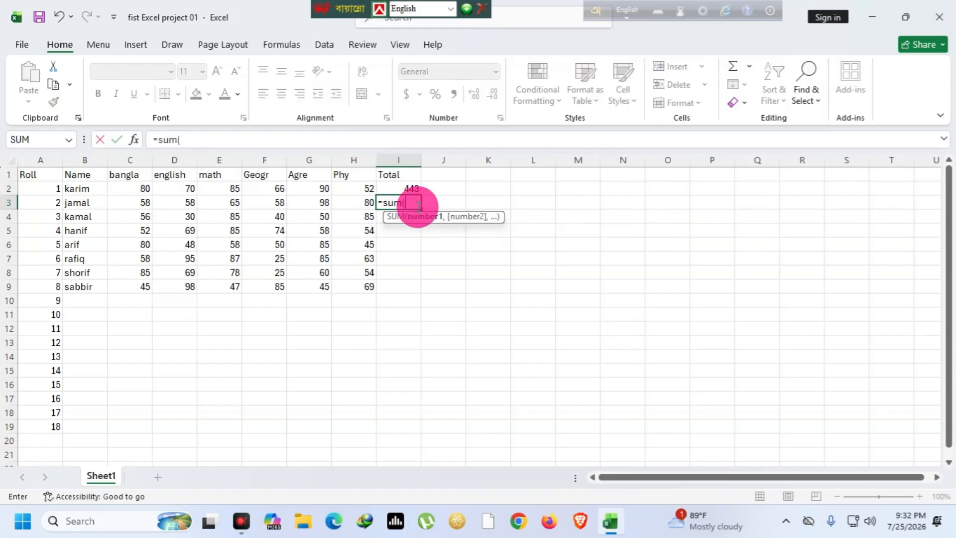
{"action": "type", "text": "c"}
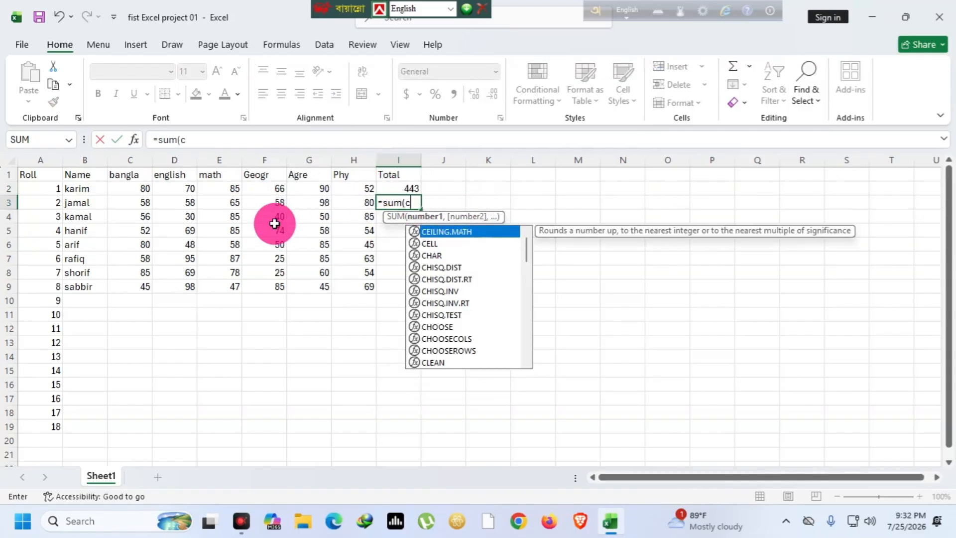
{"action": "type", "text": "3"}
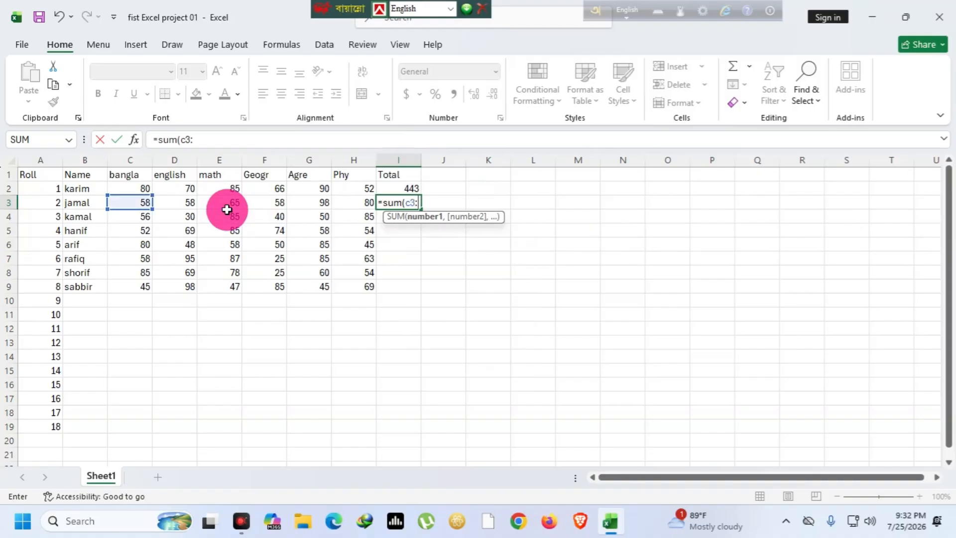
{"action": "type", "text": ":h2"}
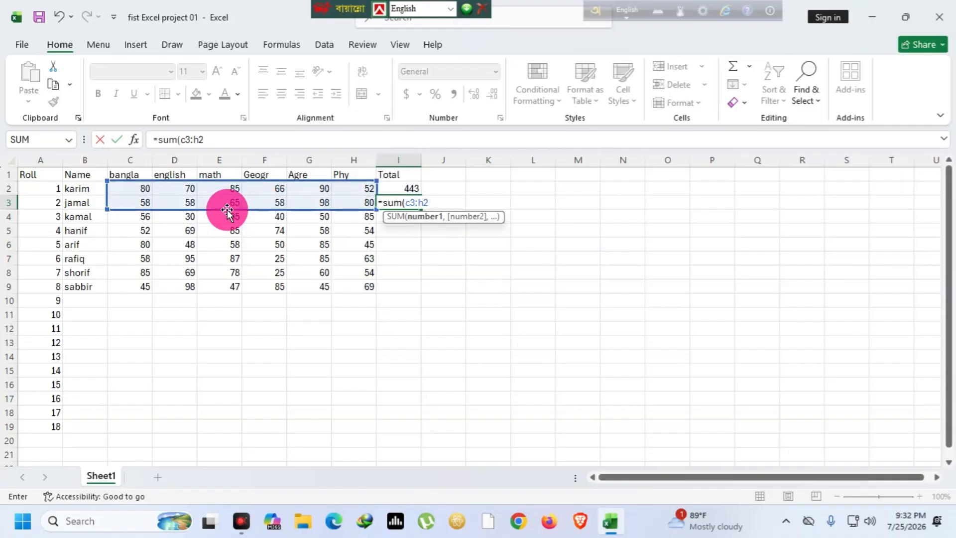
{"action": "key", "text": "BackSpace"}
{"action": "type", "text": "3"}
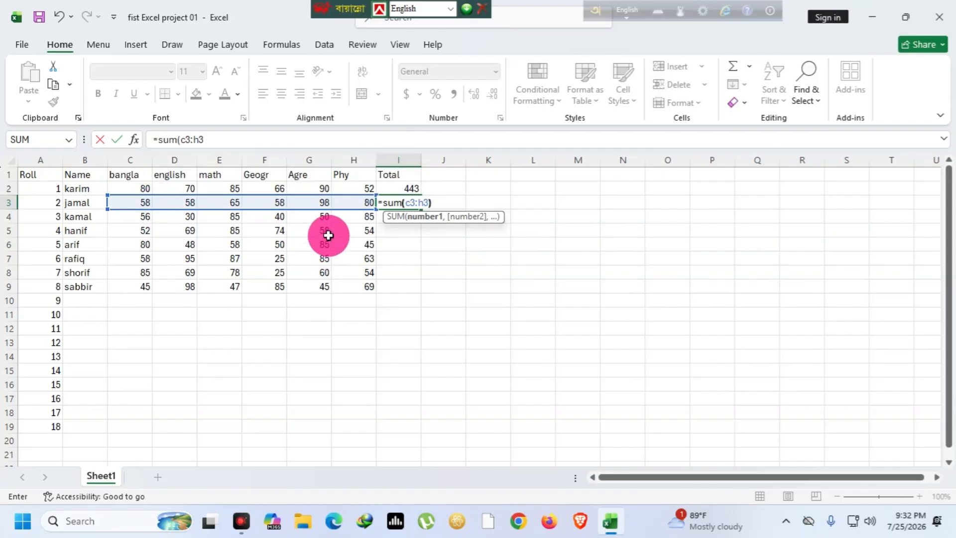
{"action": "key", "text": "Return"}
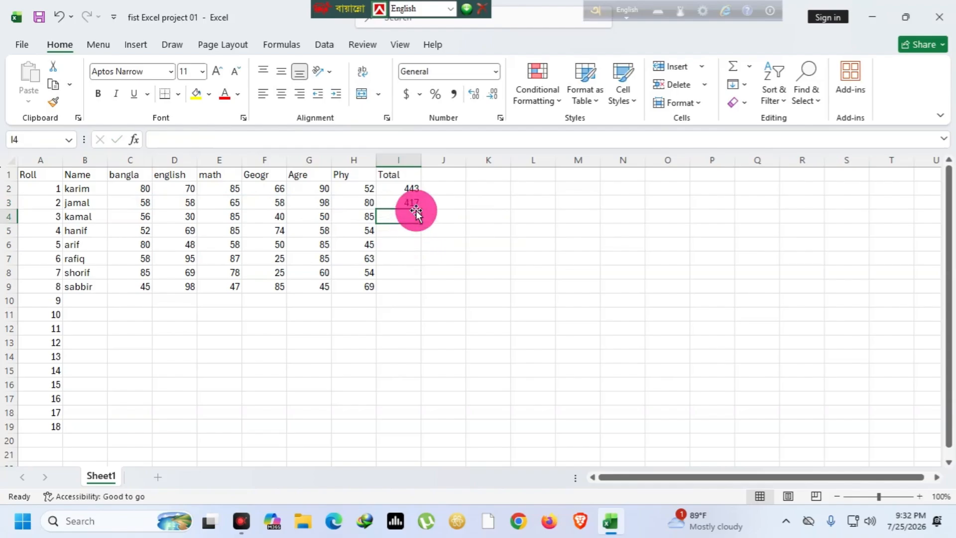
Enter the formula =sum(c4:h4) in Total cell I4 for the third student's marks
{"action": "type", "text": "="}
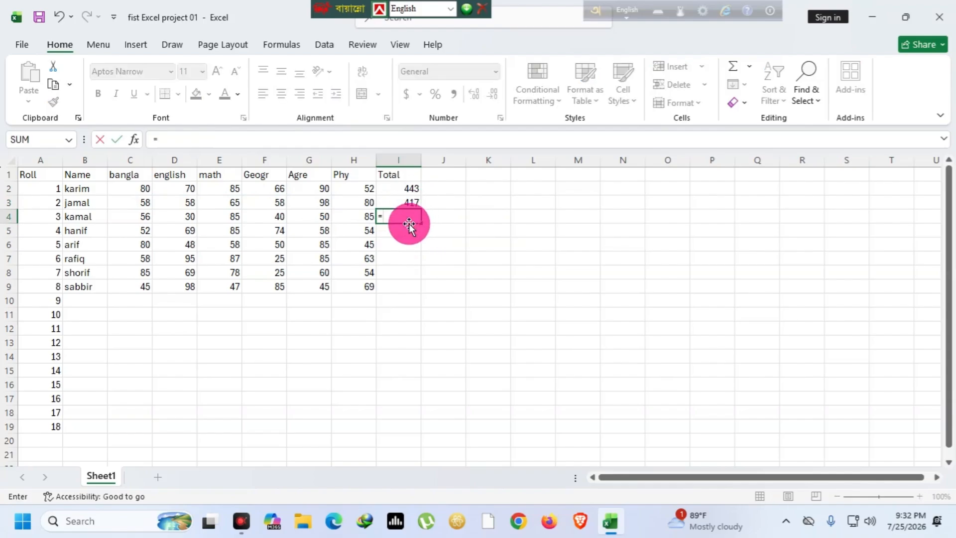
{"action": "type", "text": "sum("}
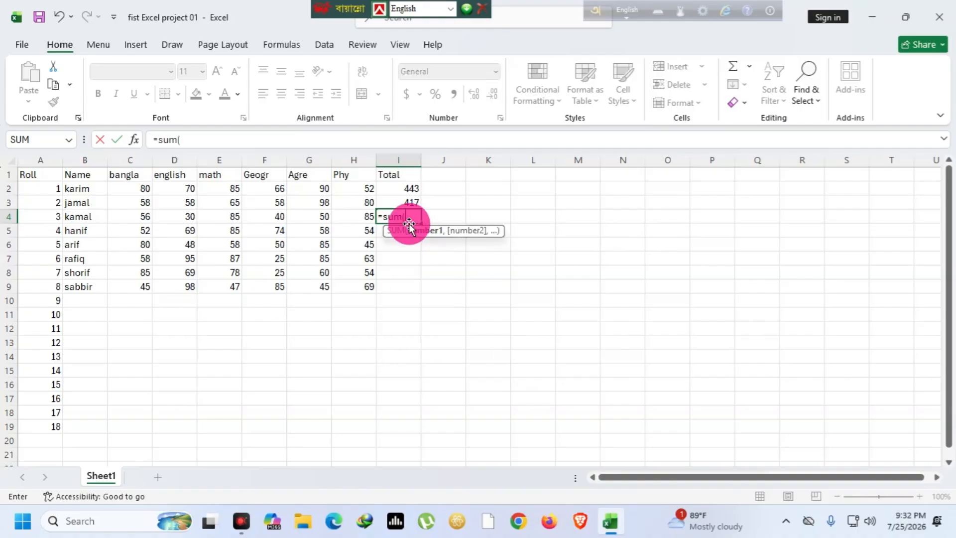
{"action": "type", "text": "c"}
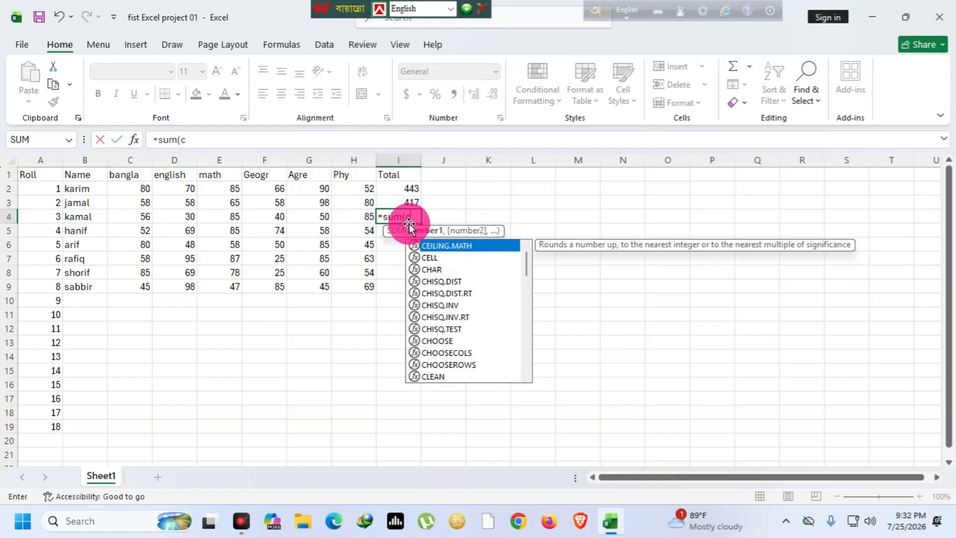
{"action": "type", "text": "4"}
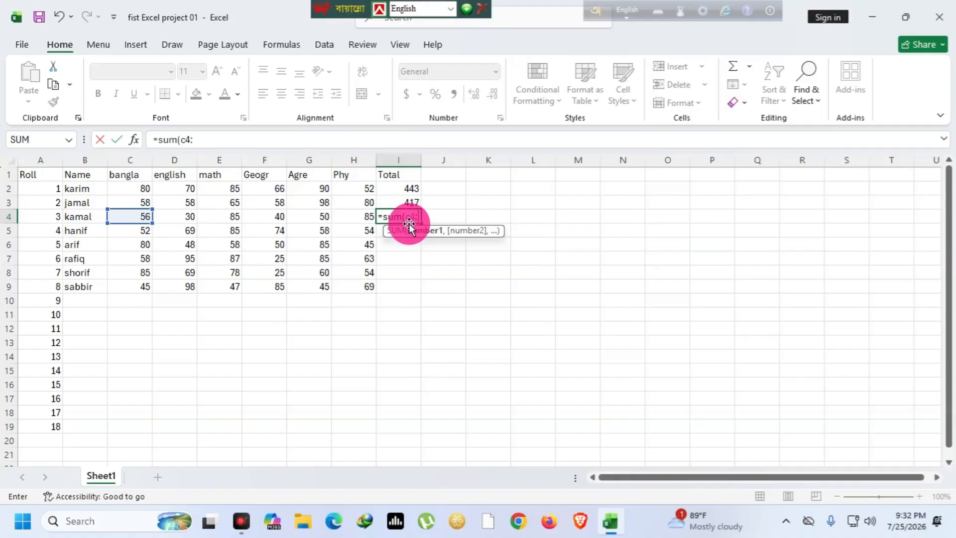
{"action": "type", "text": ":h"}
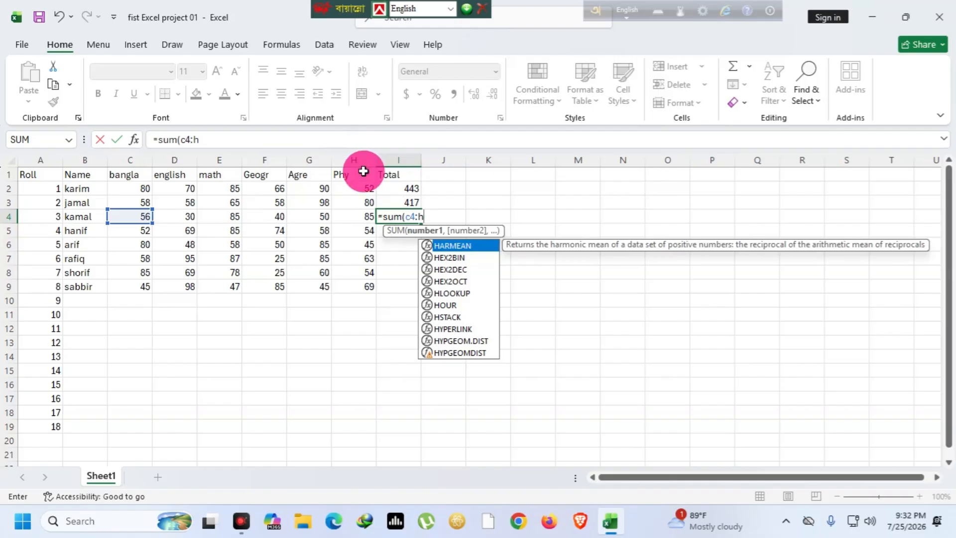
{"action": "type", "text": "4"}
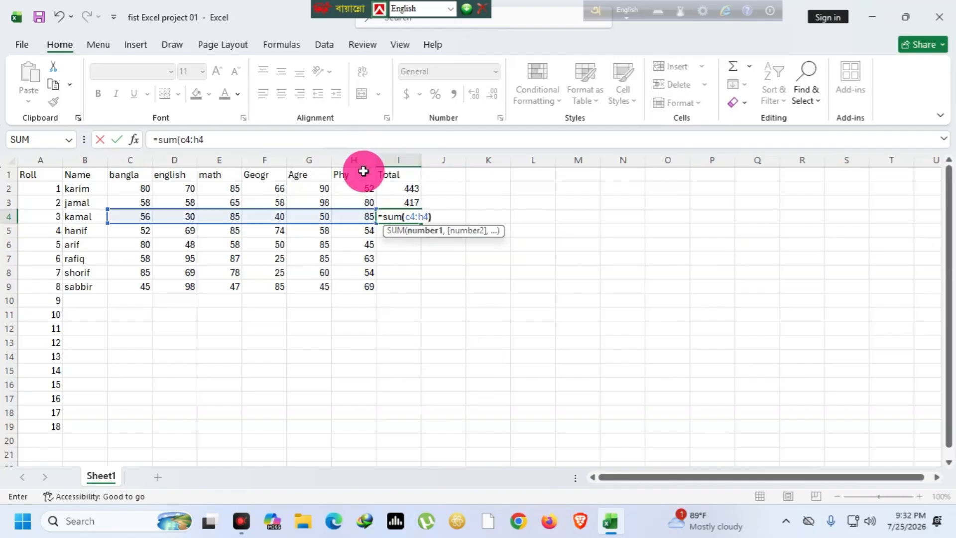
{"action": "key", "text": "Return"}
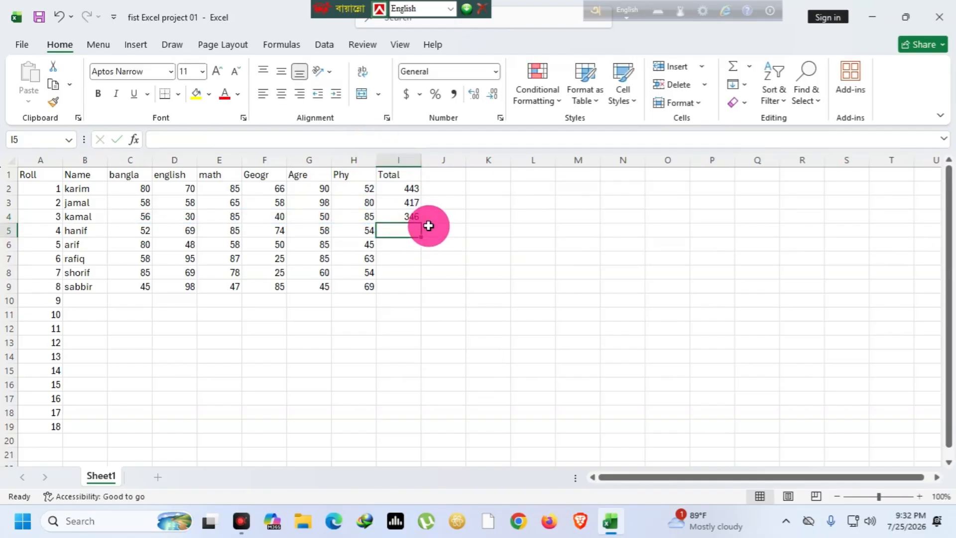
Clear the totals in I3:I4 and auto-fill the SUM formula from I2 down to I19
{"action": "left_click_drag", "start_coordinate": [408, 200], "coordinate": [422, 237]}
{"action": "key", "text": "Delete"}
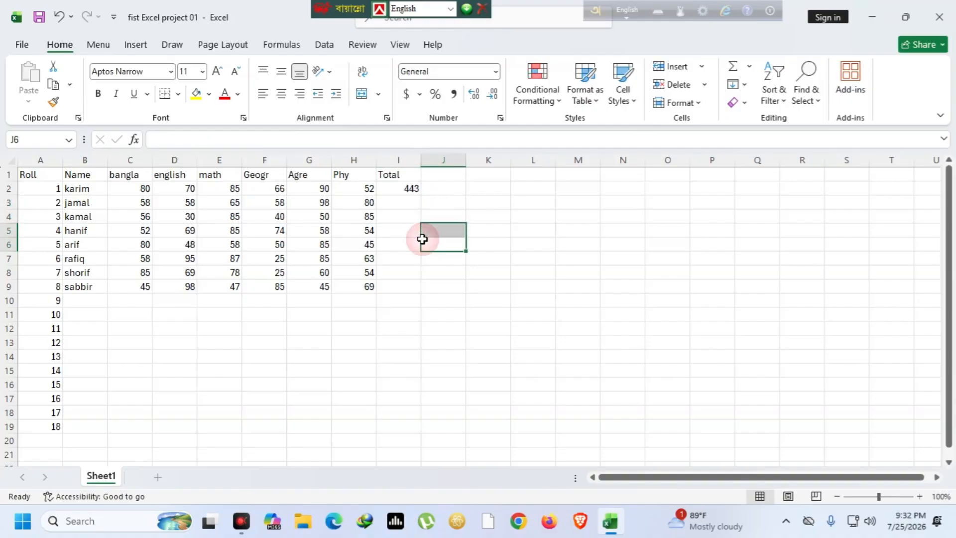
{"action": "left_click", "coordinate": [412, 188]}
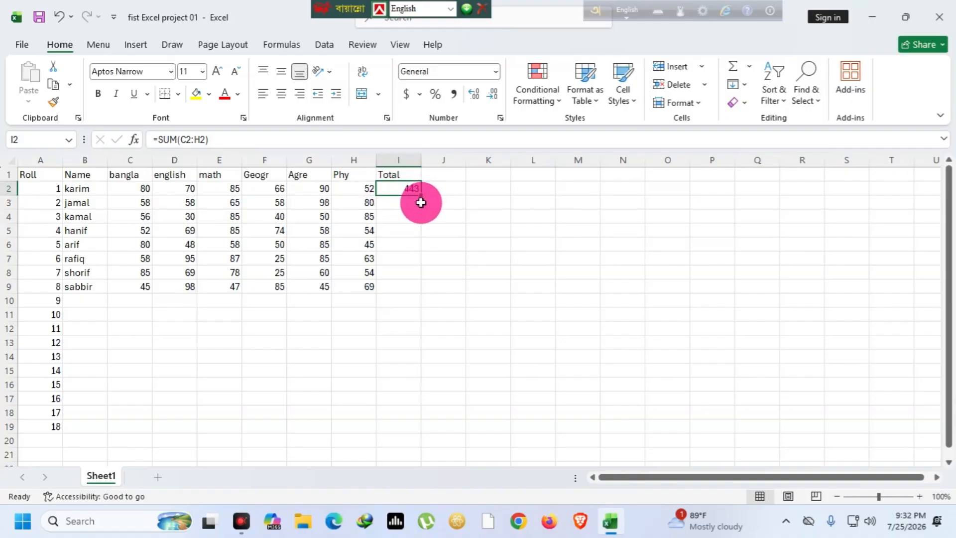
{"action": "double_click", "coordinate": [420, 194]}
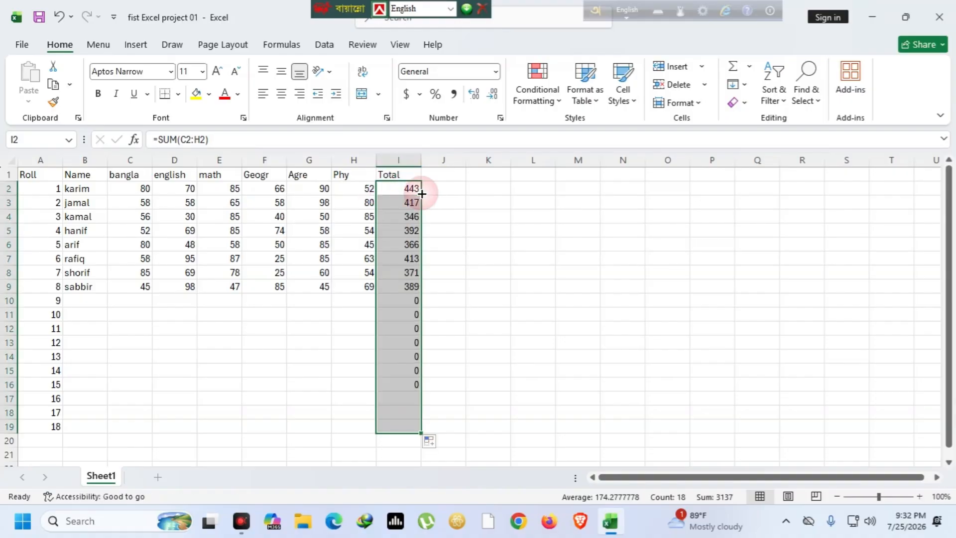
{"action": "left_click", "coordinate": [470, 269]}
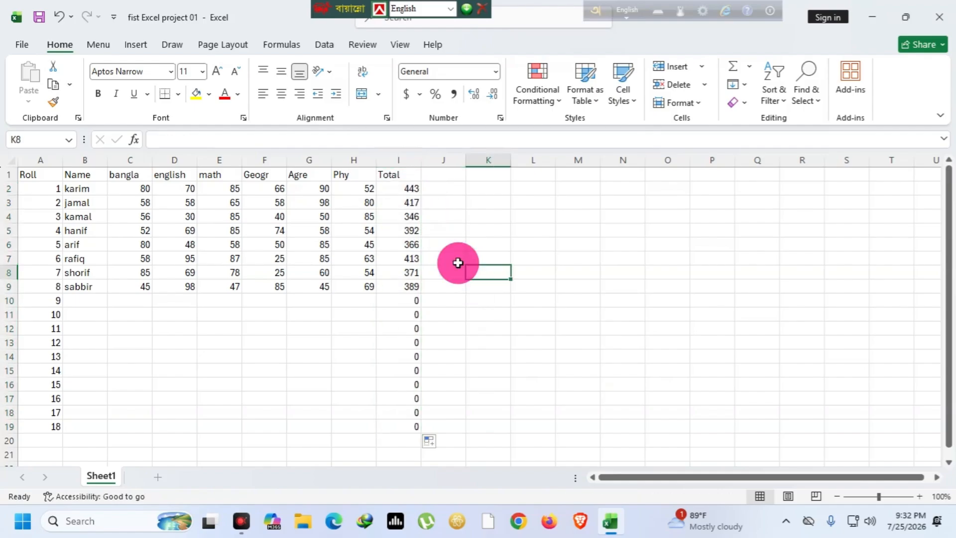
Undo the fill to I19 and fill the SUM formula from I2 down to I9 only
{"action": "key", "text": "ctrl+z"}
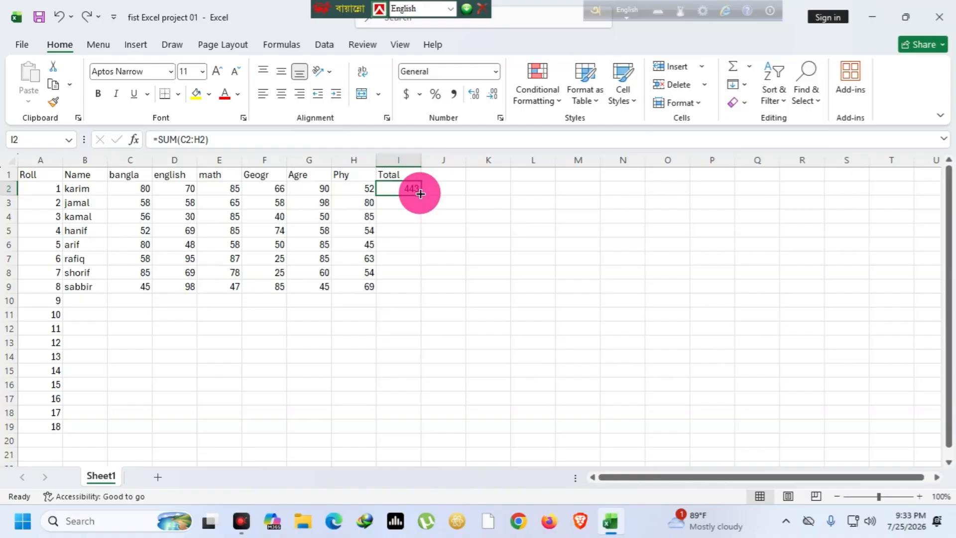
{"action": "left_click_drag", "start_coordinate": [420, 194], "coordinate": [427, 292]}
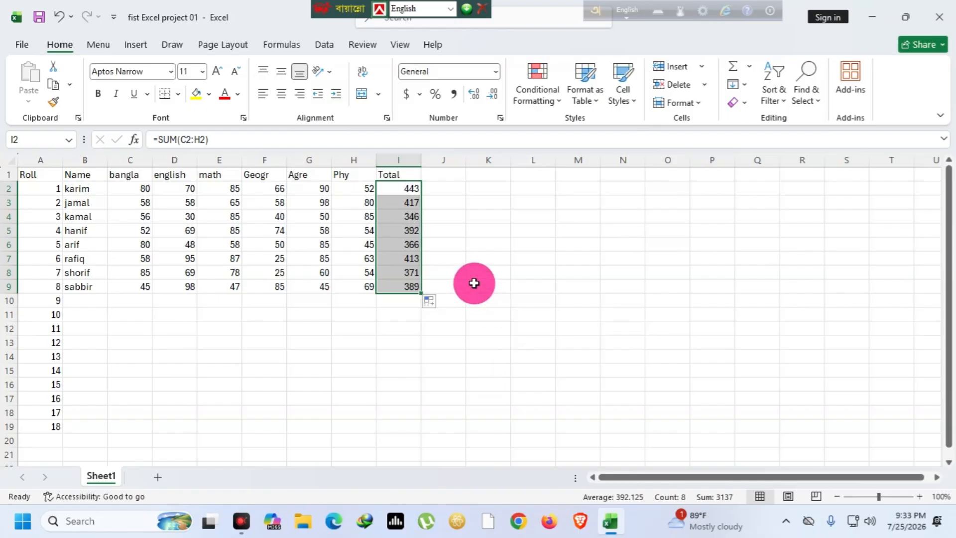
{"action": "left_click", "coordinate": [468, 217]}
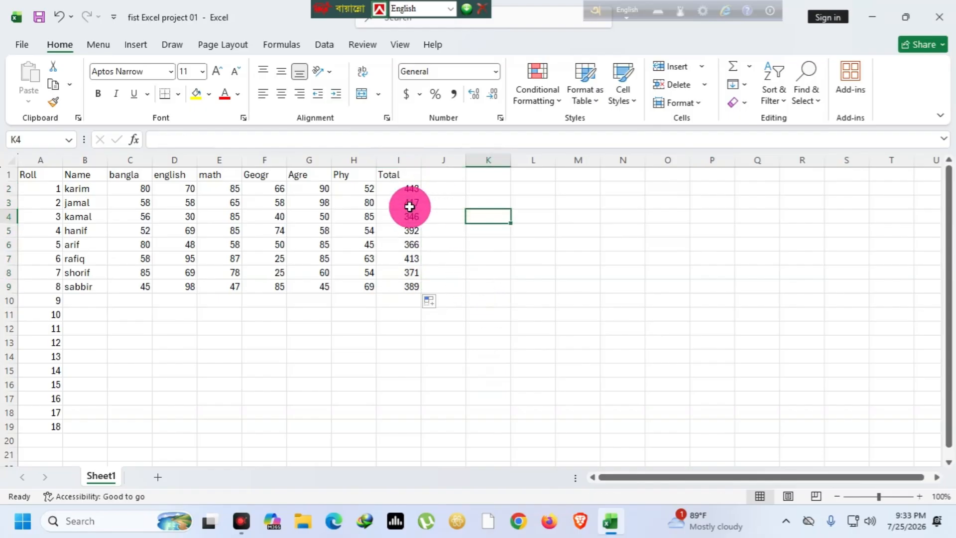
Clear all the totals from I2:I9, keeping the Total heading in I1
{"action": "left_click_drag", "start_coordinate": [409, 203], "coordinate": [416, 295]}
{"action": "key", "text": "Delete"}
{"action": "left_click_drag", "start_coordinate": [413, 176], "coordinate": [412, 185]}
{"action": "key", "text": "BackSpace"}
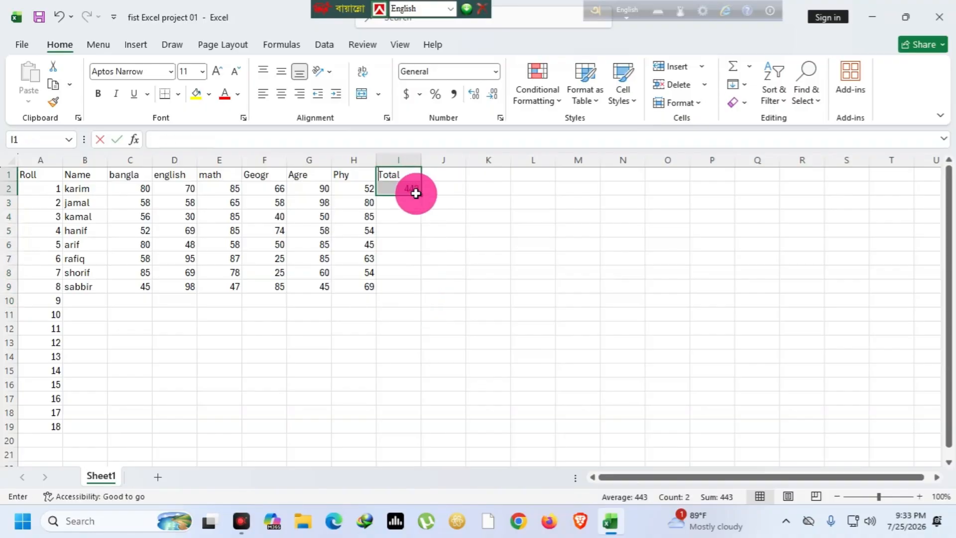
{"action": "key", "text": "ctrl+z"}
{"action": "left_click", "coordinate": [409, 231]}
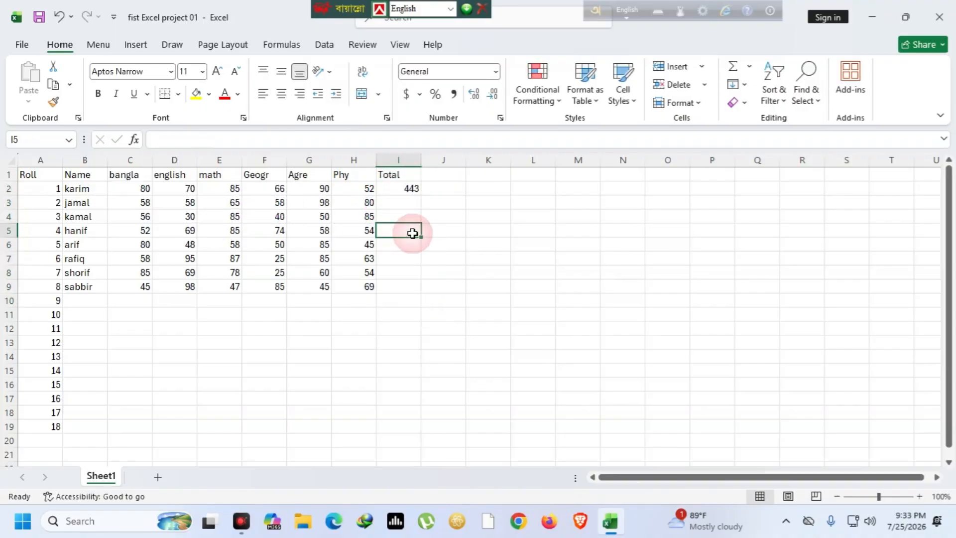
{"action": "left_click", "coordinate": [410, 189]}
{"action": "key", "text": "BackSpace"}
{"action": "left_click", "coordinate": [414, 218]}
Enter the formula =sum(c2:h2) in Total cell I2 to add up the first student's marks
{"action": "left_click", "coordinate": [399, 187]}
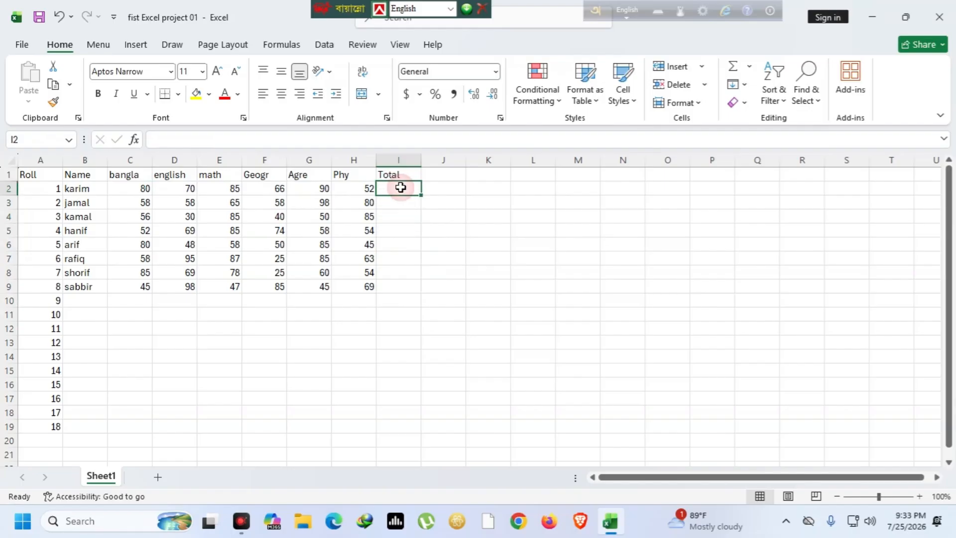
{"action": "type", "text": "="}
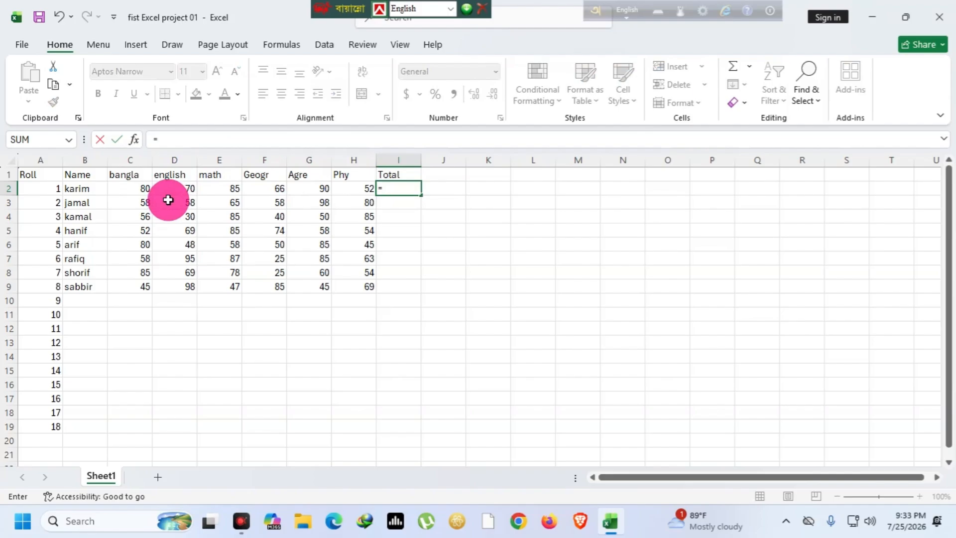
{"action": "type", "text": "sum("}
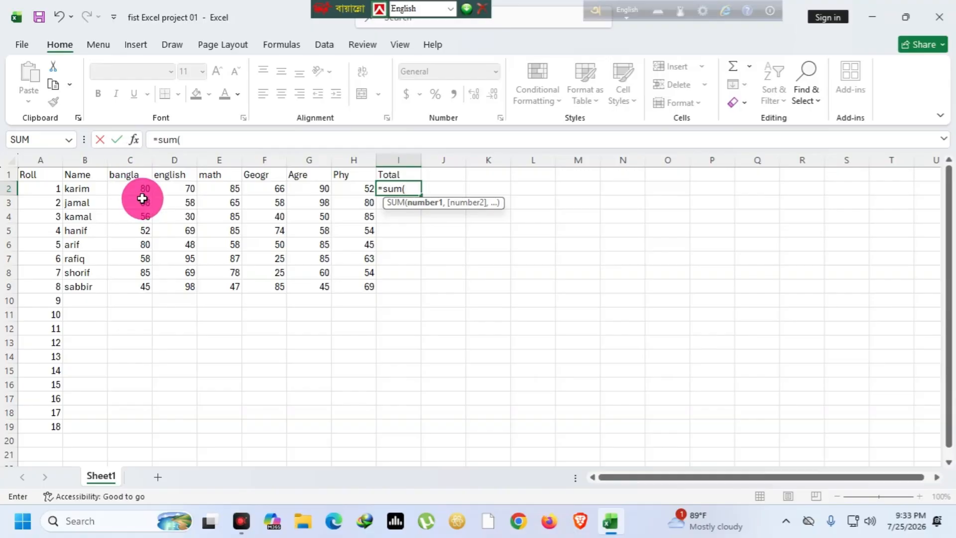
{"action": "type", "text": "c"}
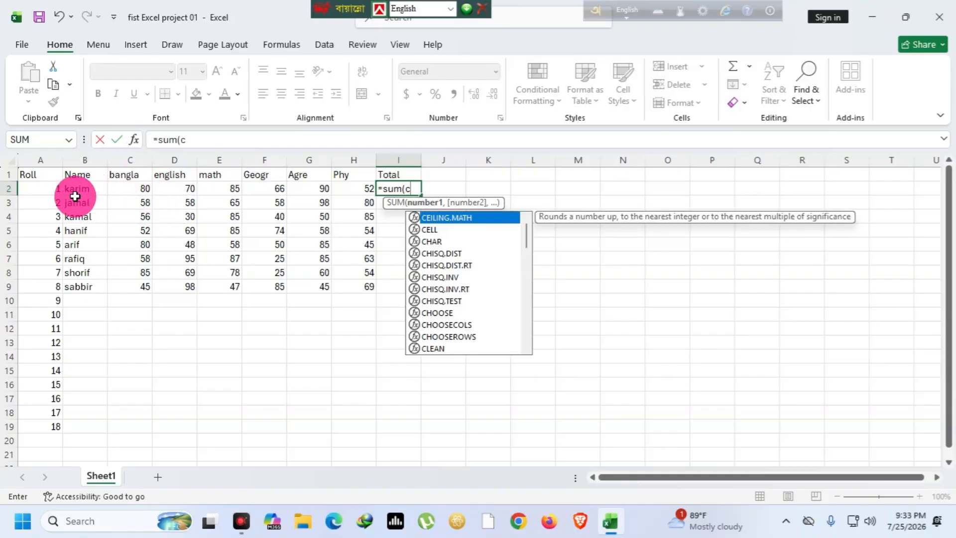
{"action": "type", "text": "2:"}
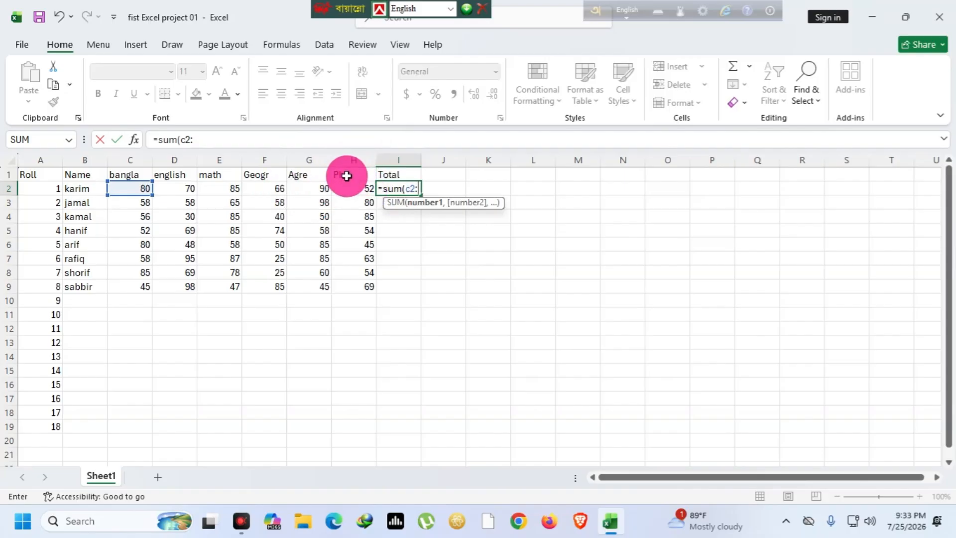
{"action": "type", "text": "h"}
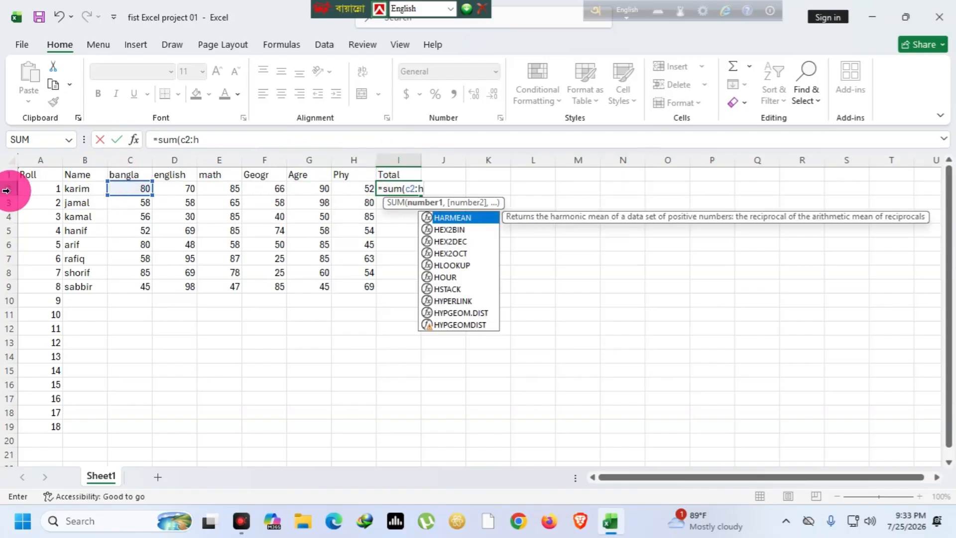
{"action": "type", "text": "2"}
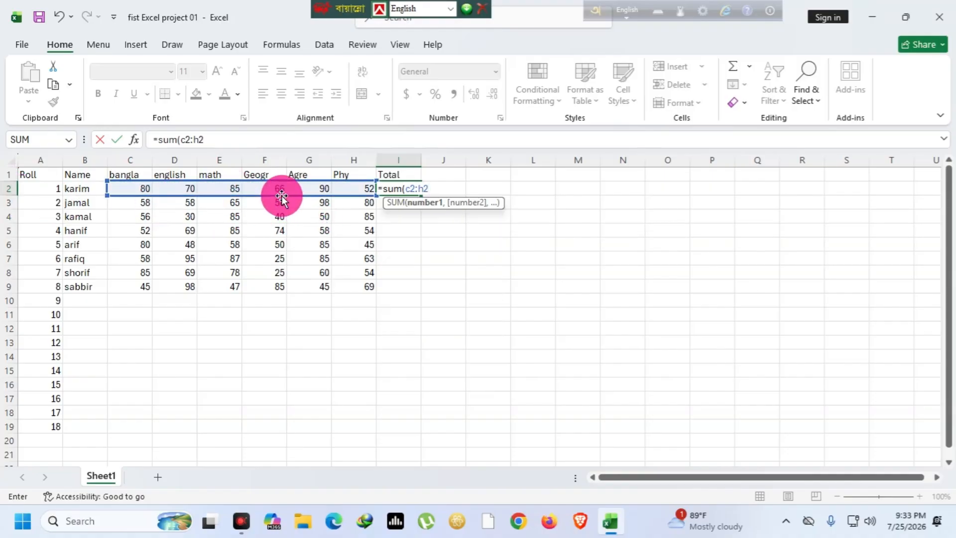
{"action": "type", "text": ")"}
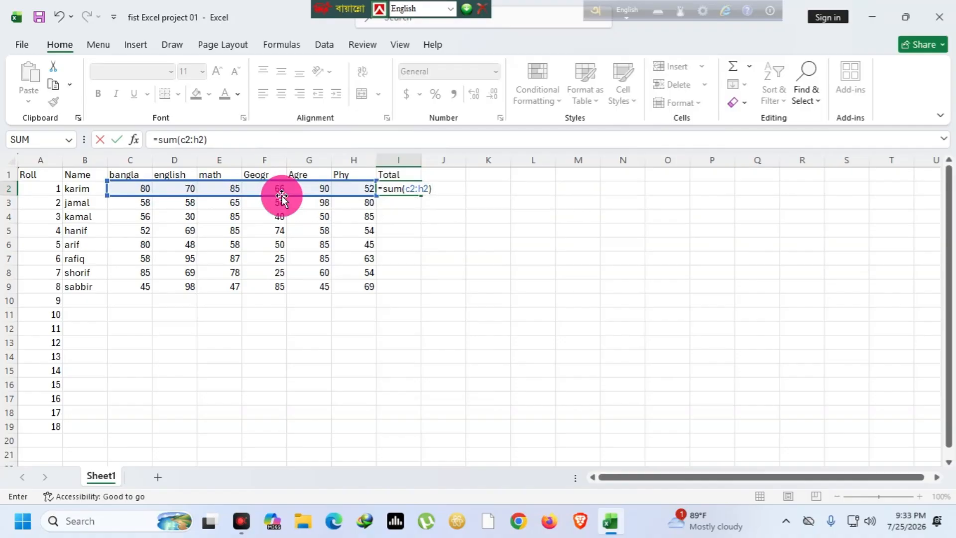
{"action": "key", "text": "Return"}
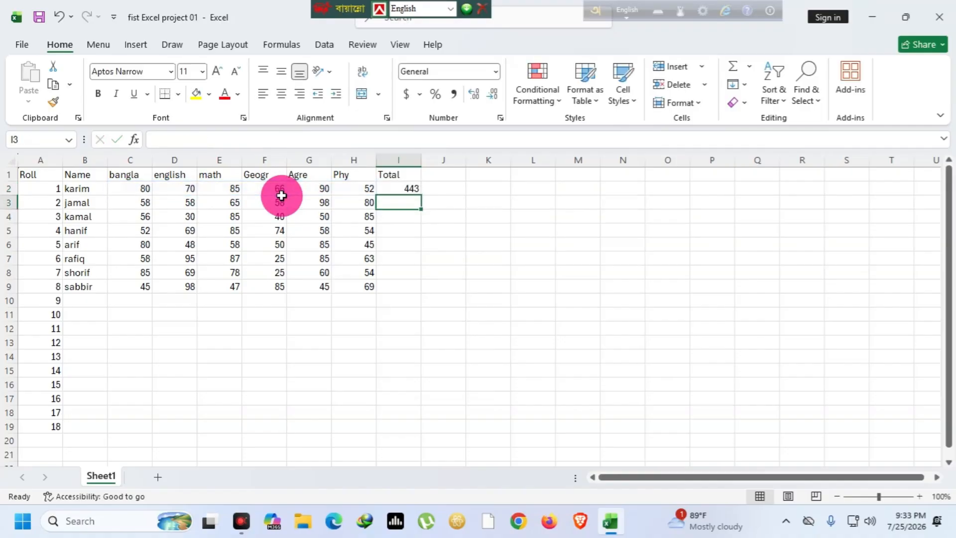
Fill the SUM formula from I2 down to I9 for all eight named students
{"action": "left_click", "coordinate": [381, 188]}
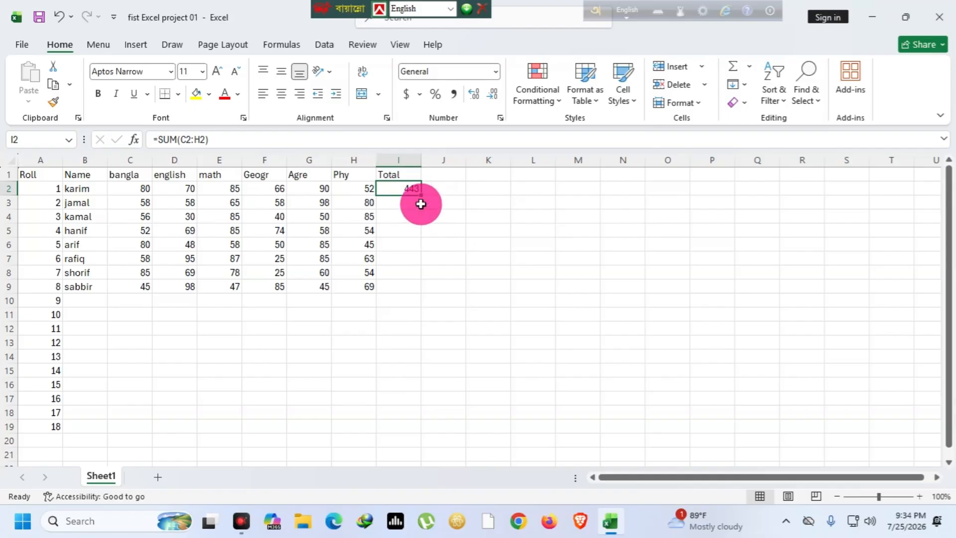
{"action": "left_click_drag", "start_coordinate": [420, 195], "coordinate": [419, 298]}
{"action": "left_click", "coordinate": [412, 399]}
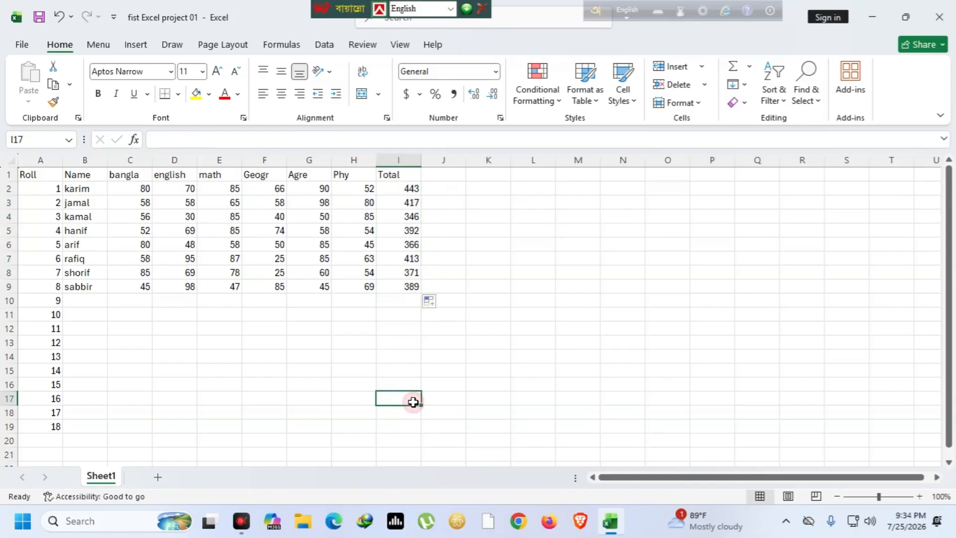
Add the Bengali heading বিয়োগ in J1 and the English heading Total in K1
{"action": "left_click", "coordinate": [460, 173]}
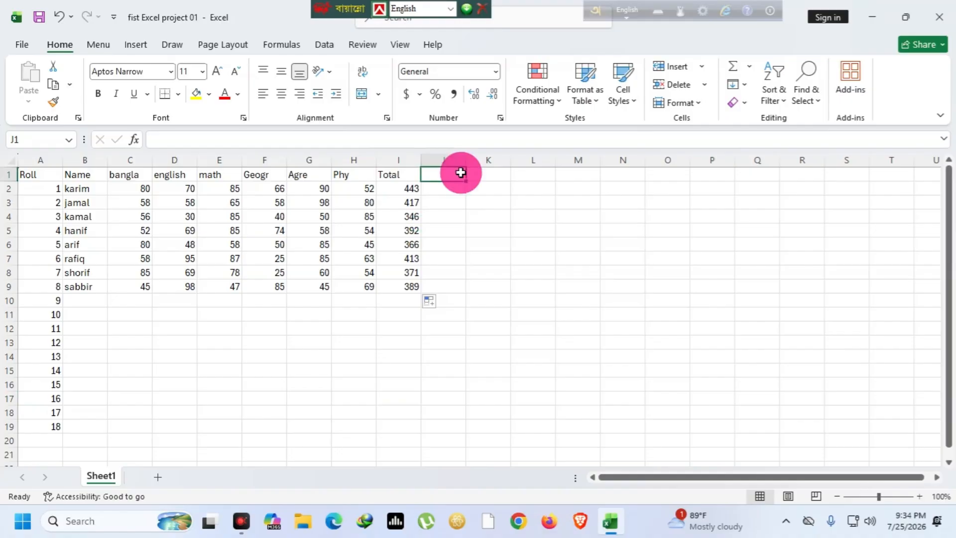
{"action": "type", "text": "d"}
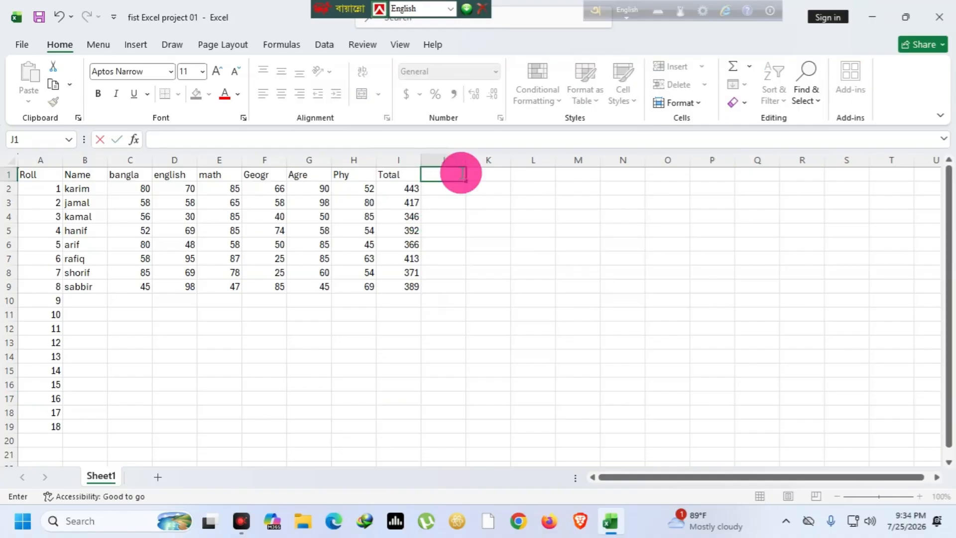
{"action": "key", "text": "F12"}
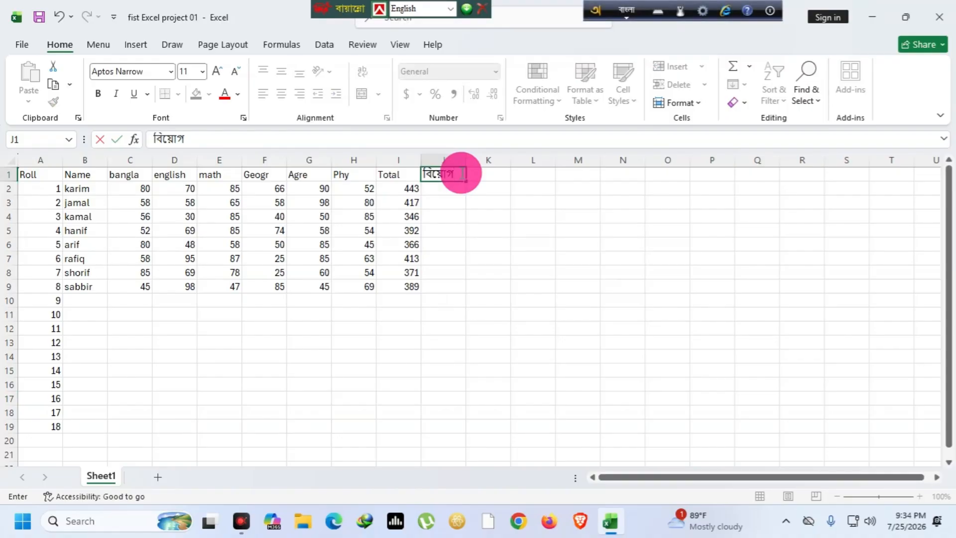
{"action": "left_click", "coordinate": [486, 173]}
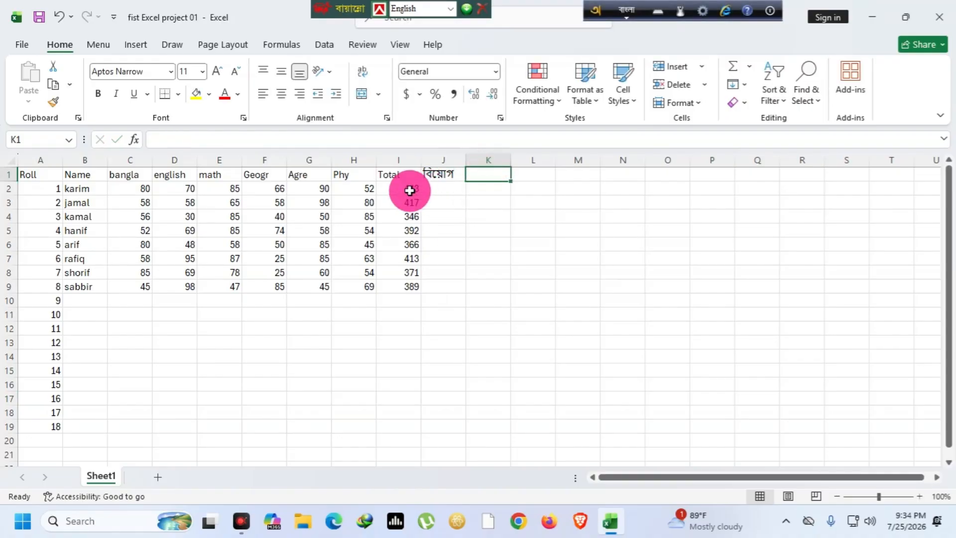
{"action": "type", "text": "ঠ"}
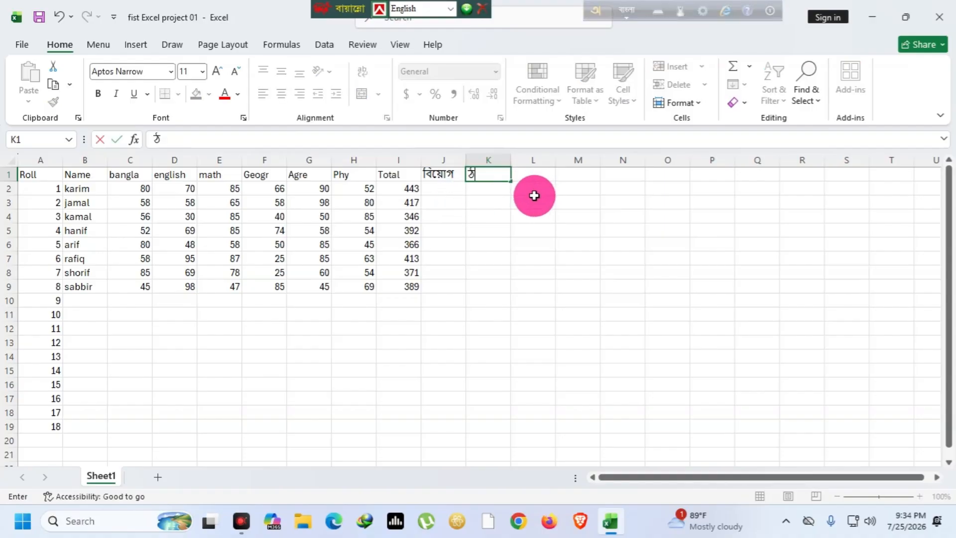
{"action": "key", "text": "F12"}
{"action": "type", "text": "Total"}
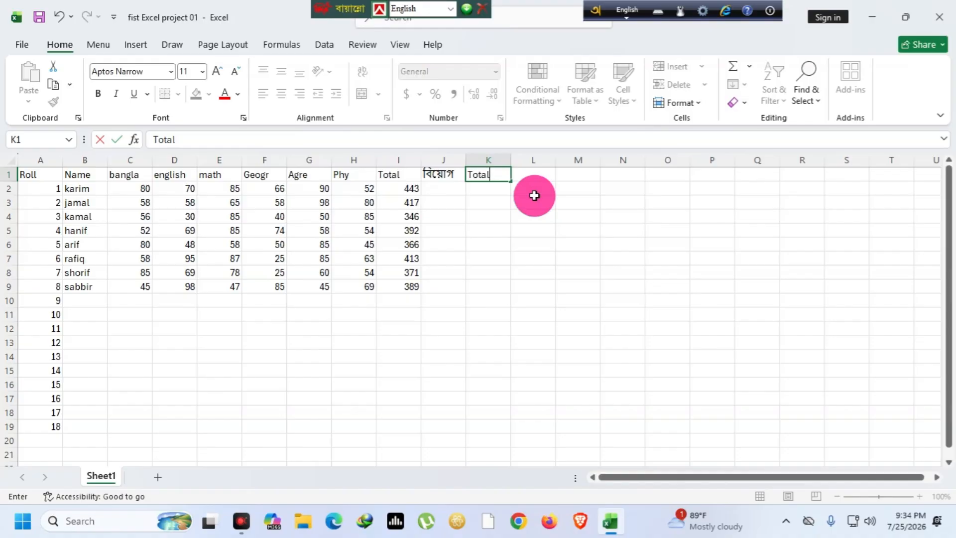
Enter the values 50, 60, 40, 100, 200, 50, 40 and 52 in cells J2 to J9 under the বিয়োগ heading
{"action": "left_click", "coordinate": [448, 191]}
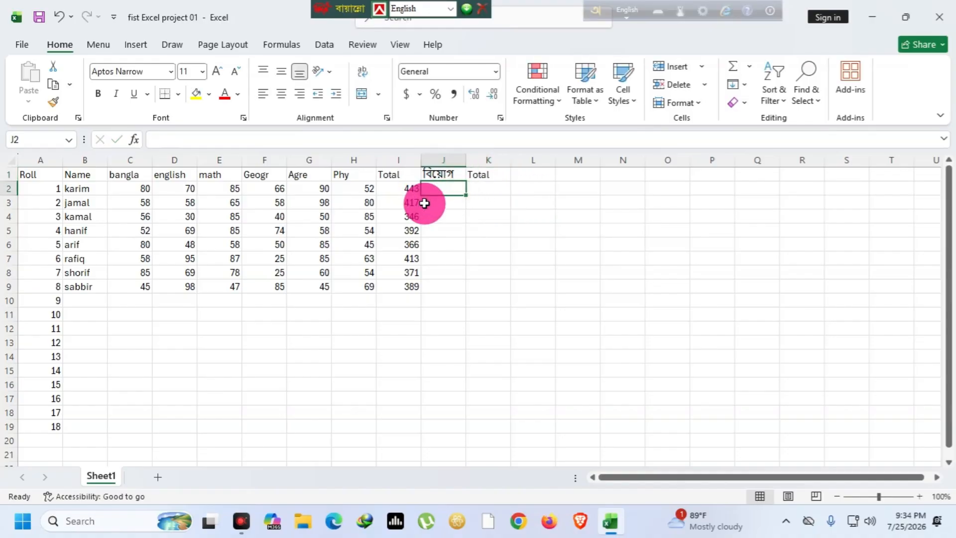
{"action": "type", "text": "50"}
{"action": "left_click", "coordinate": [439, 204]}
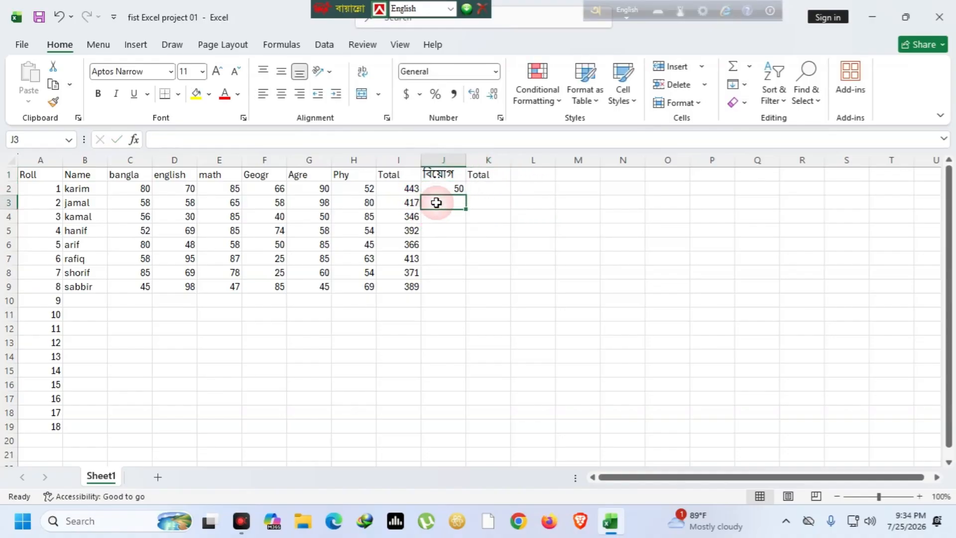
{"action": "type", "text": "60"}
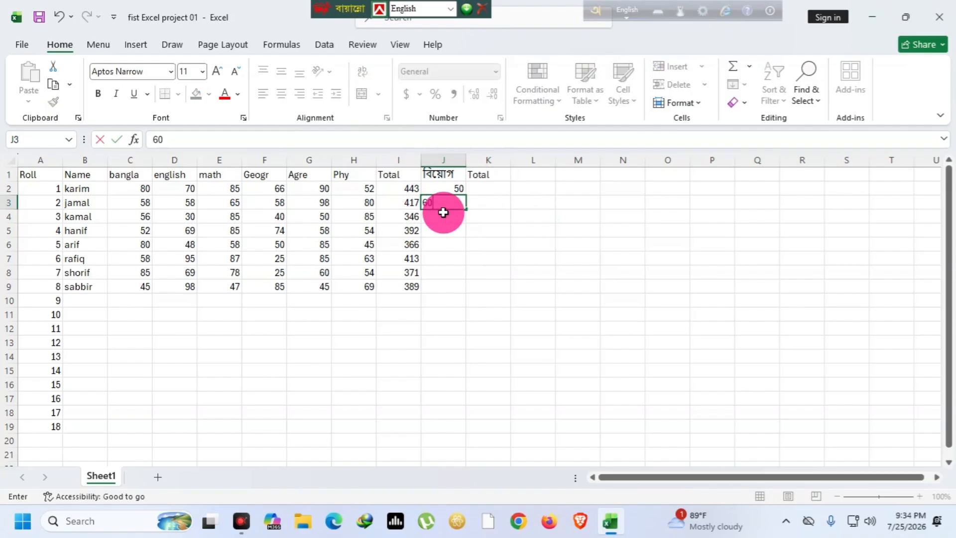
{"action": "left_click", "coordinate": [447, 217]}
{"action": "type", "text": "40"}
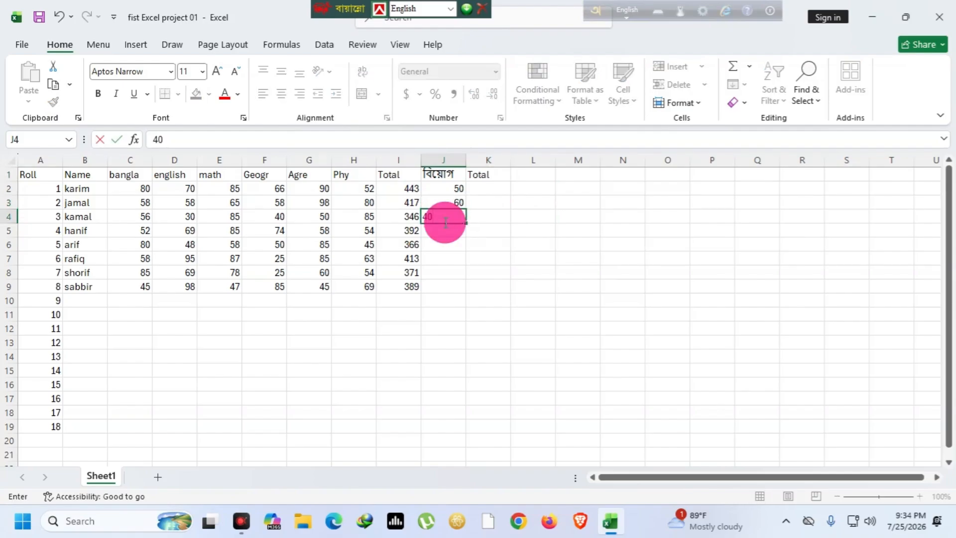
{"action": "left_click", "coordinate": [443, 231]}
{"action": "type", "text": "100"}
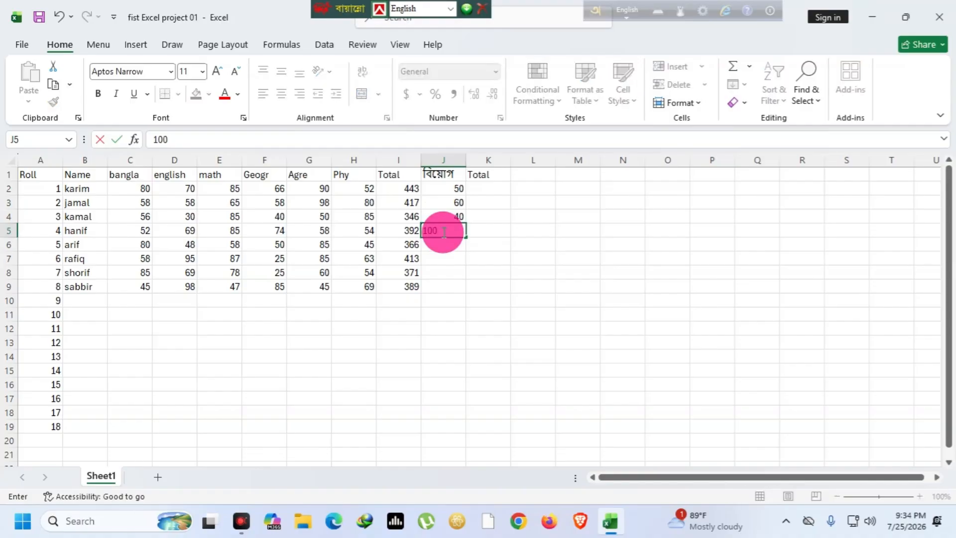
{"action": "left_click", "coordinate": [458, 244]}
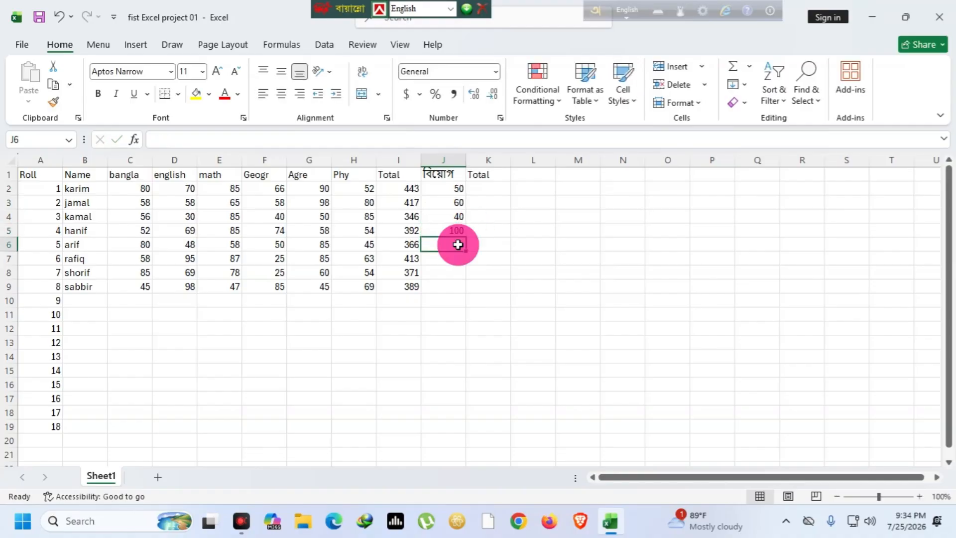
{"action": "type", "text": "200"}
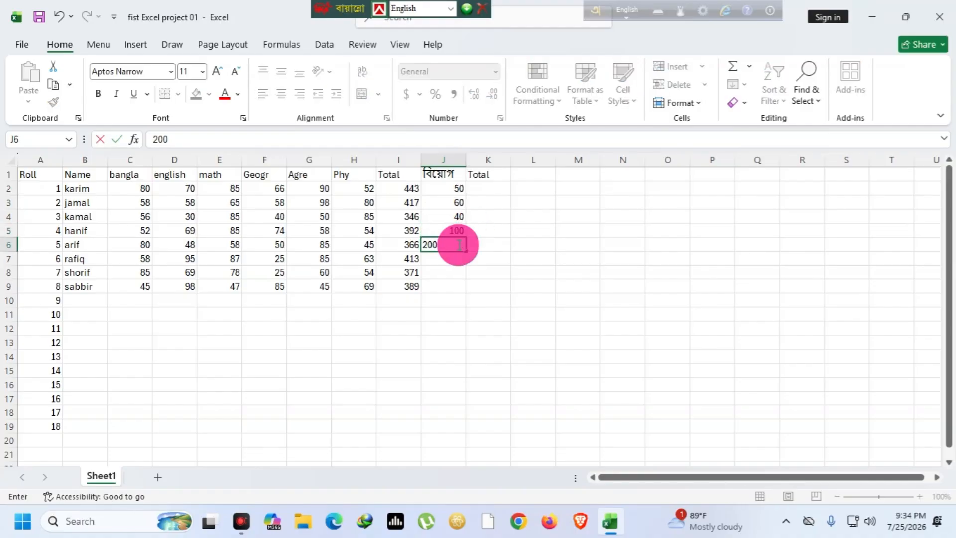
{"action": "left_click", "coordinate": [438, 258]}
{"action": "type", "text": "50"}
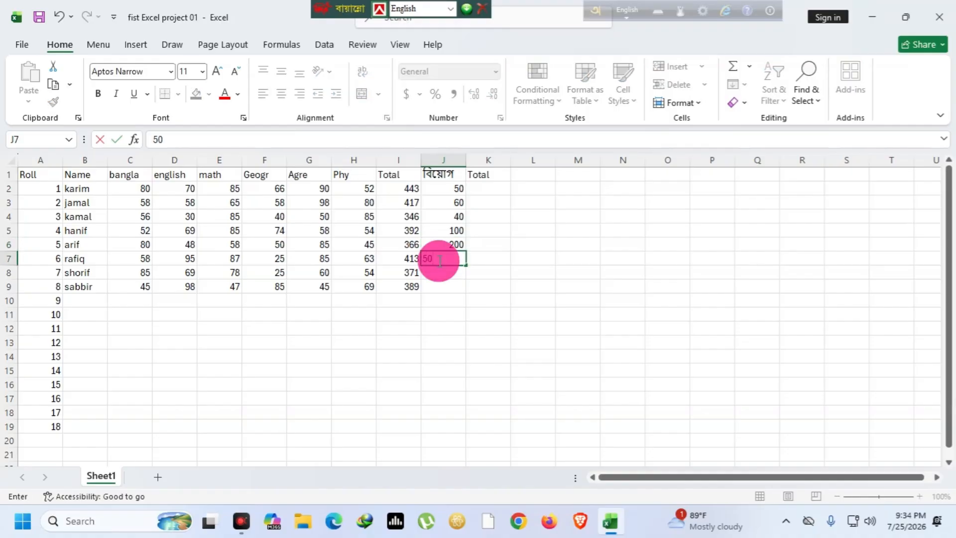
{"action": "left_click", "coordinate": [438, 272]}
{"action": "type", "text": "40"}
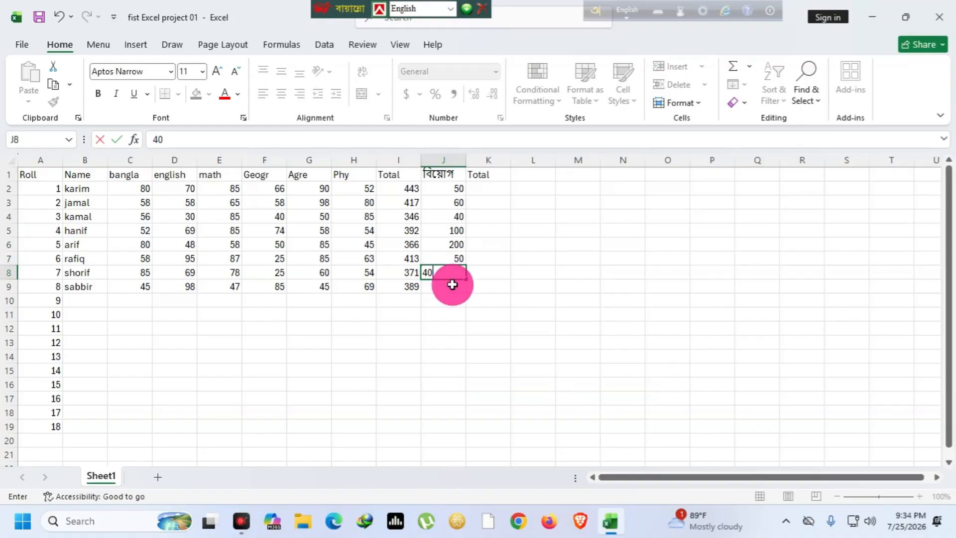
{"action": "left_click", "coordinate": [452, 285]}
{"action": "type", "text": "52"}
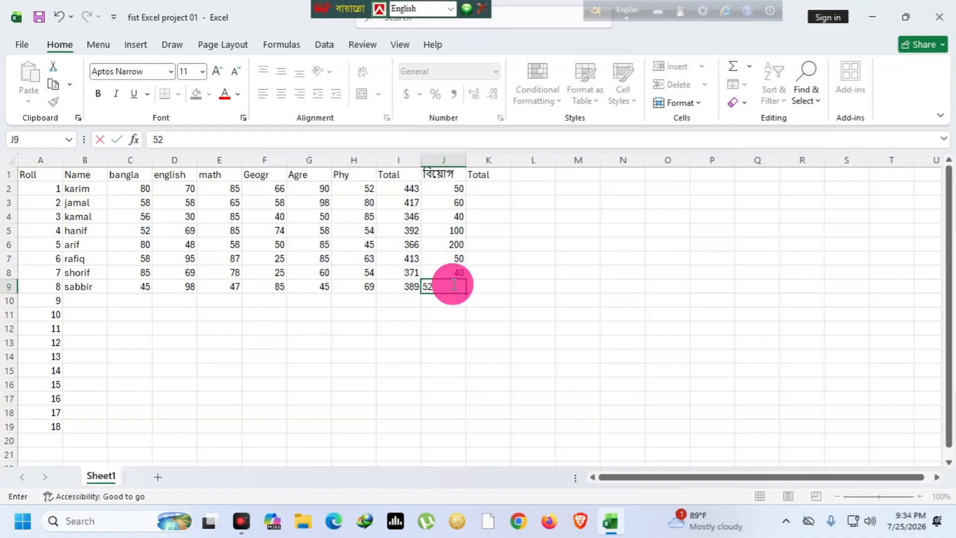
{"action": "left_click", "coordinate": [490, 329]}
Set the font colour of the Total heading in I1 and the totals beneath it to the standard green
{"action": "left_click", "coordinate": [397, 175]}
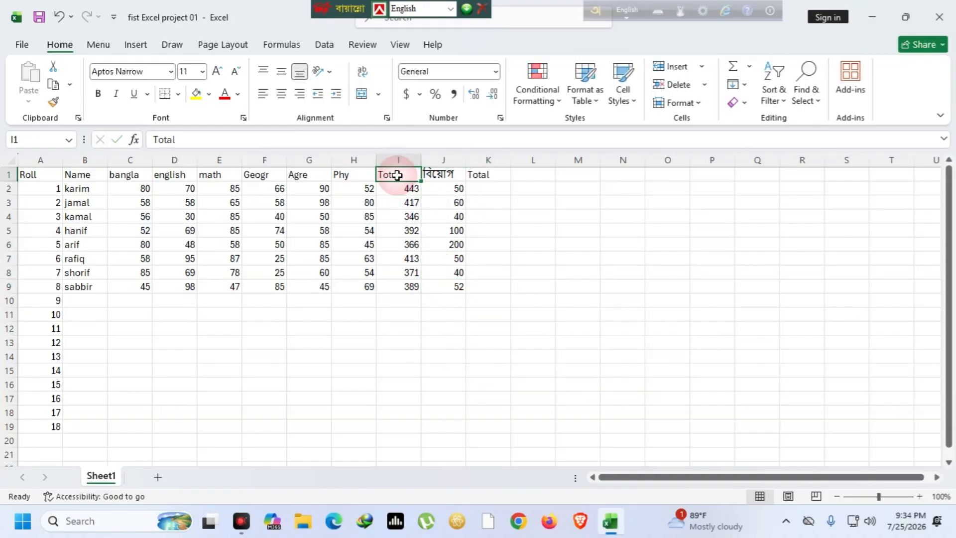
{"action": "left_click", "coordinate": [240, 94]}
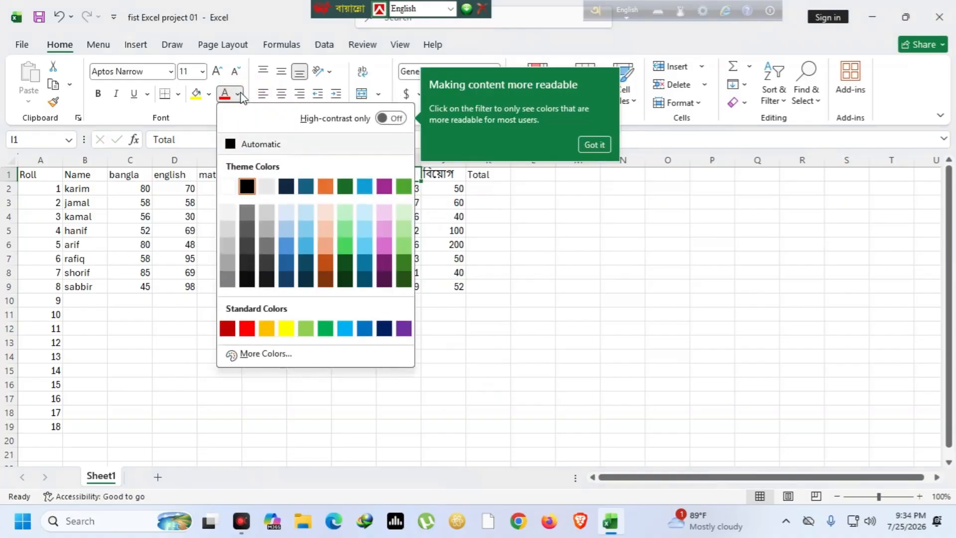
{"action": "left_click", "coordinate": [335, 331]}
{"action": "left_click", "coordinate": [436, 315]}
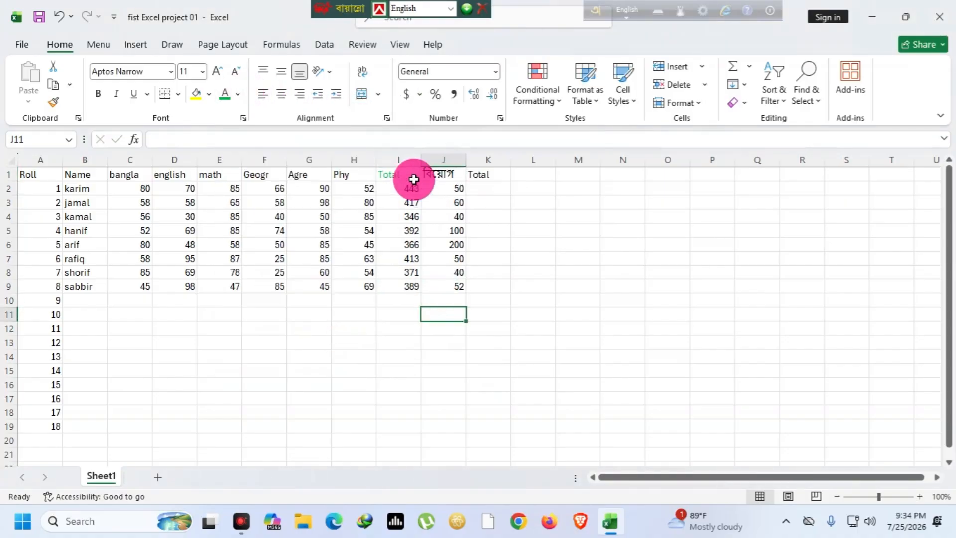
{"action": "left_click", "coordinate": [400, 192]}
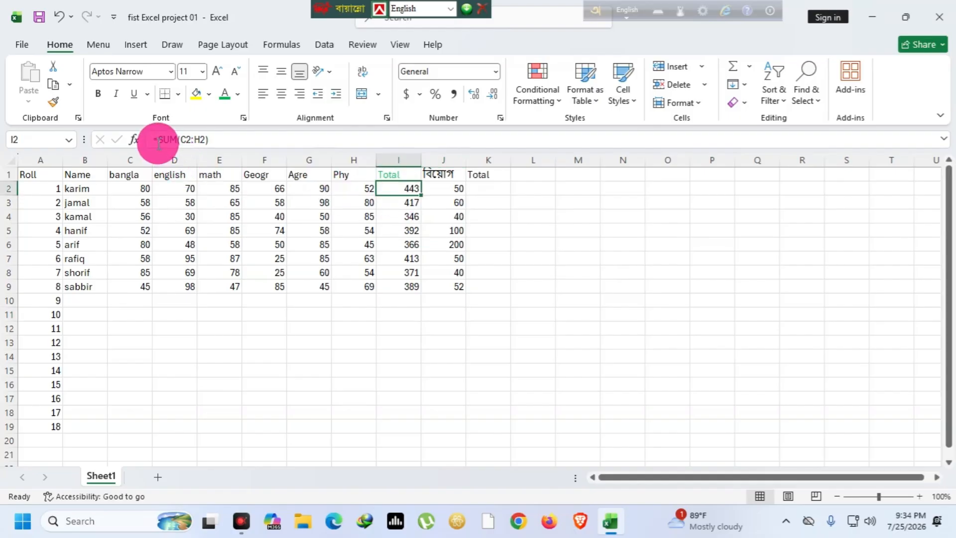
{"action": "left_click_drag", "start_coordinate": [385, 191], "coordinate": [401, 295]}
{"action": "left_click", "coordinate": [225, 97]}
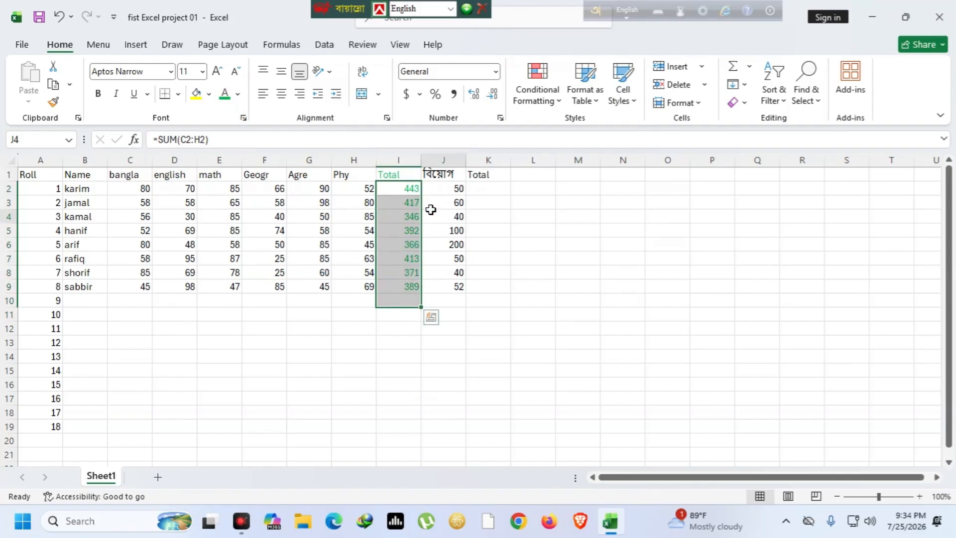
Set the font colour of the বিয়োগ values in J2:J9 to orange and select cell K2
{"action": "left_click_drag", "start_coordinate": [439, 188], "coordinate": [449, 290]}
{"action": "left_click", "coordinate": [280, 119]}
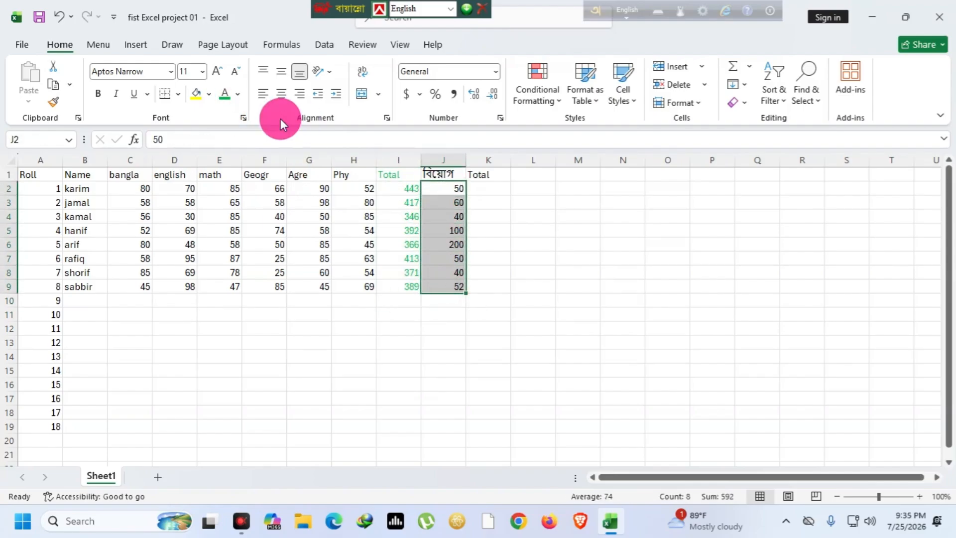
{"action": "left_click", "coordinate": [238, 95]}
{"action": "left_click", "coordinate": [333, 187]}
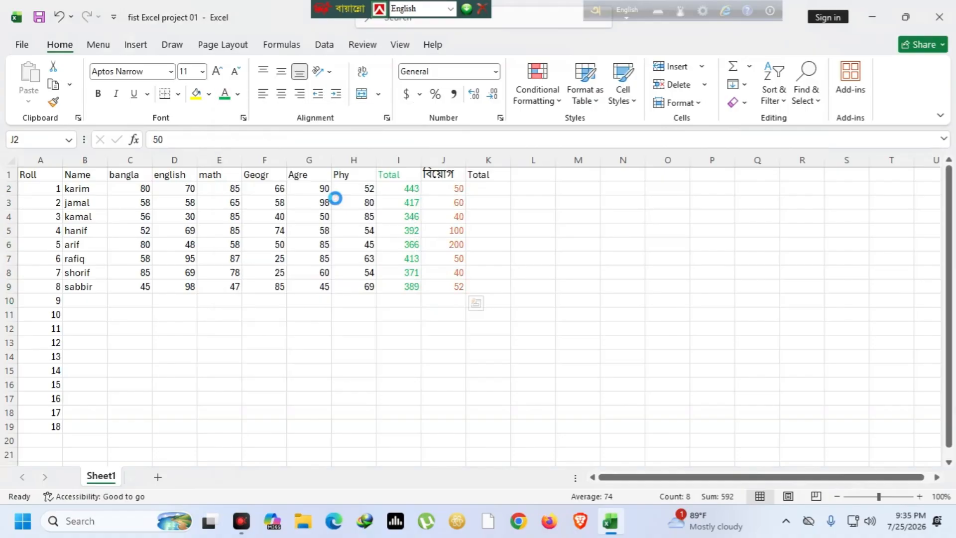
{"action": "left_click", "coordinate": [469, 224]}
{"action": "left_click", "coordinate": [484, 188]}
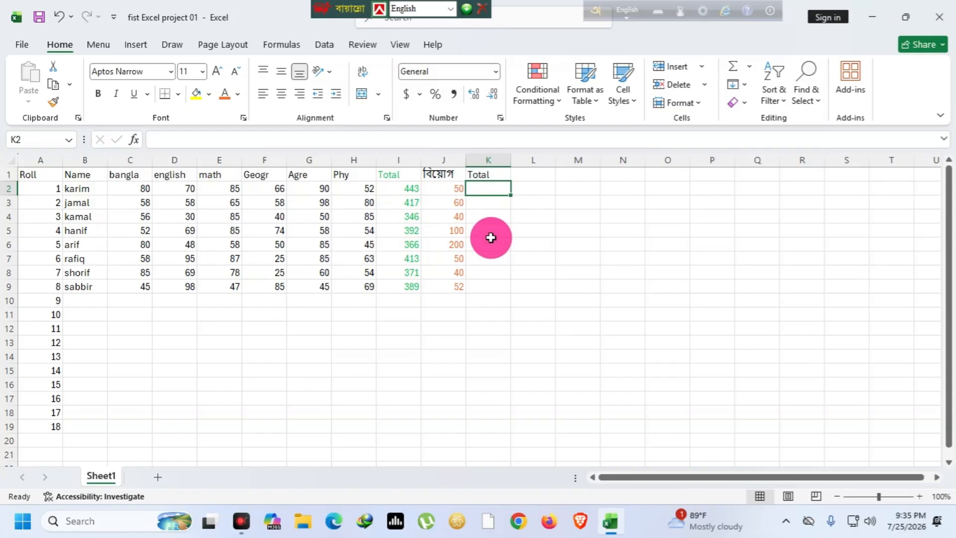
Enter the formula =I2-J2 in K2 to subtract the বিয়োগ value from the first student's total
{"action": "type", "text": "="}
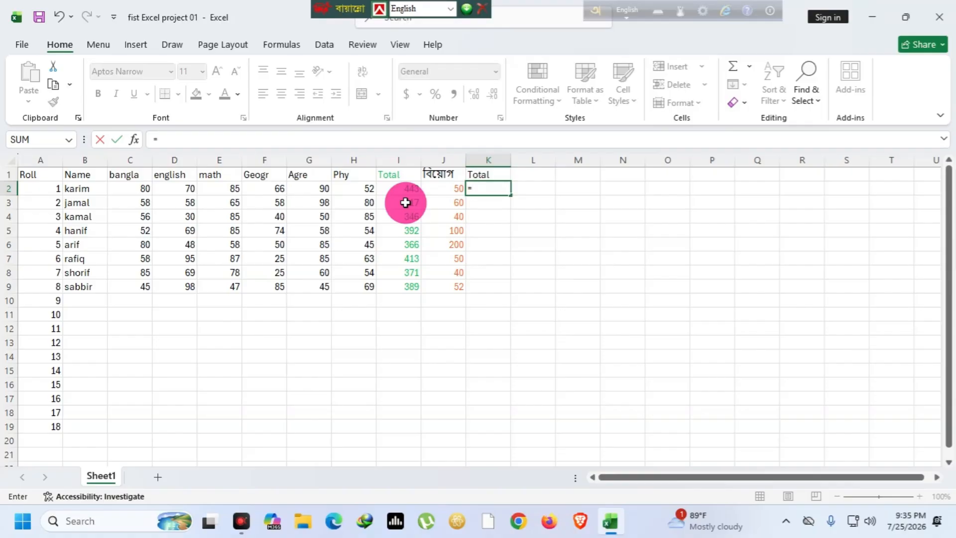
{"action": "type", "text": "i"}
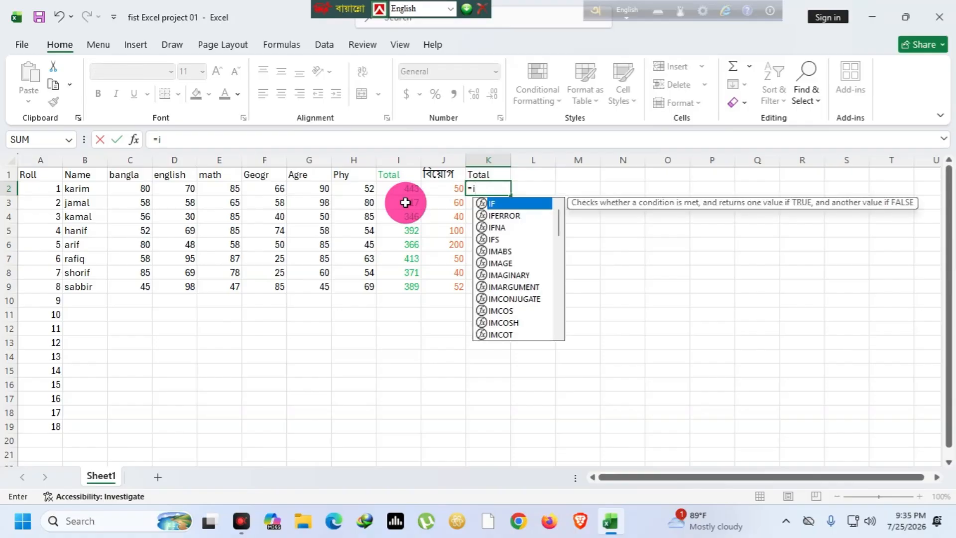
{"action": "type", "text": "2"}
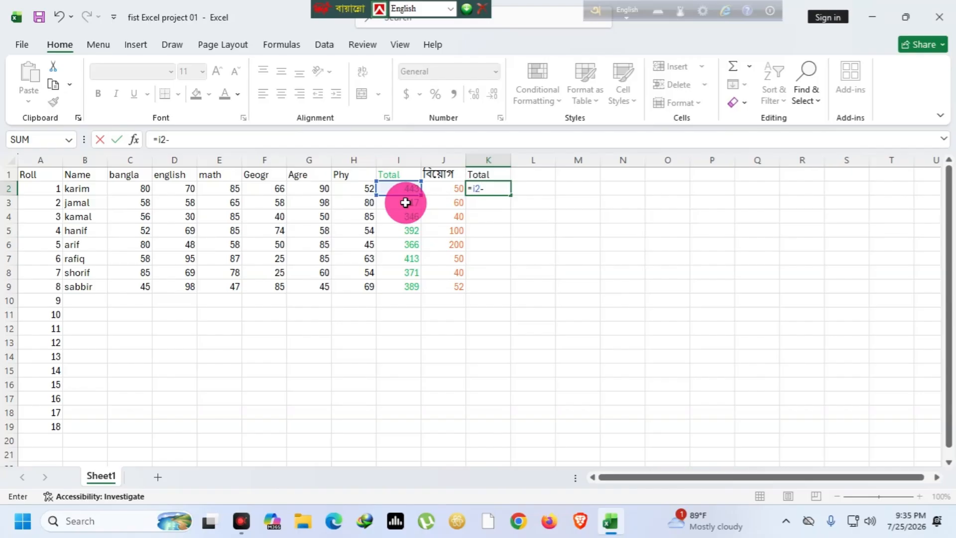
{"action": "type", "text": "-j"}
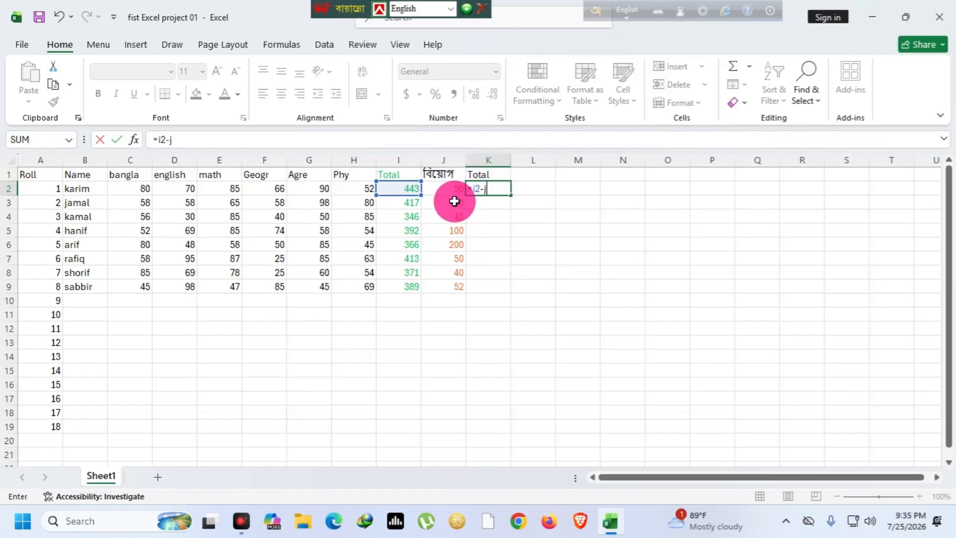
{"action": "type", "text": "2"}
{"action": "key", "text": "Return"}
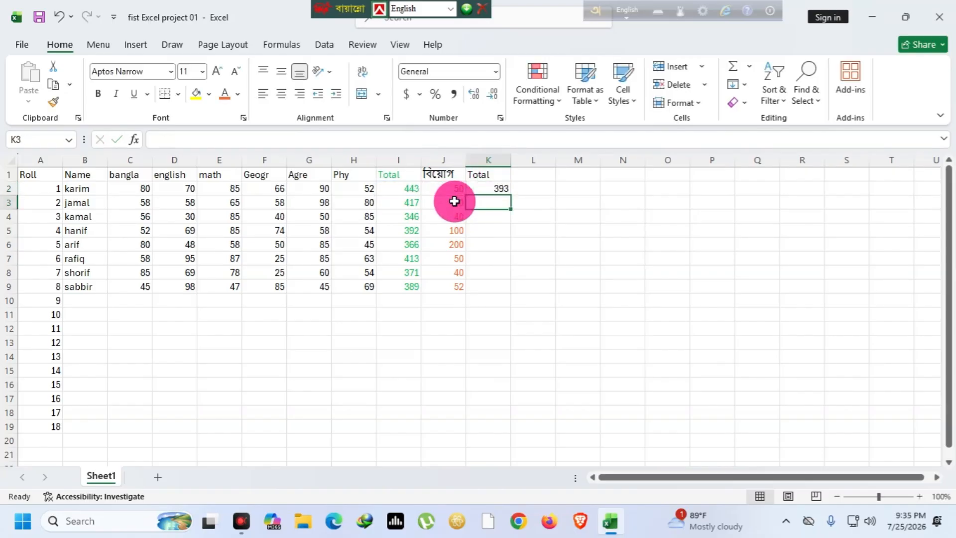
Fill the subtraction formula from K2 down to K9 for all eight named students
{"action": "left_click", "coordinate": [406, 190]}
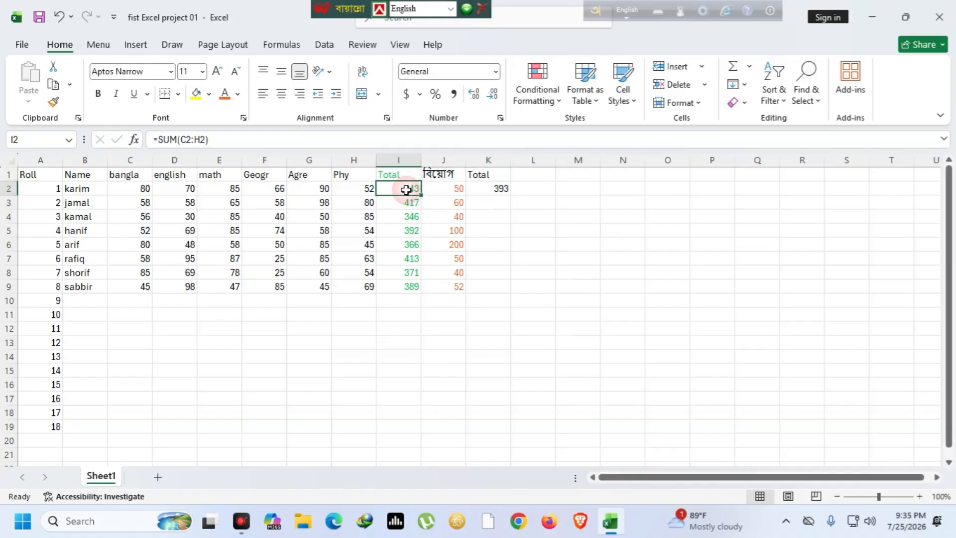
{"action": "left_click", "coordinate": [497, 188]}
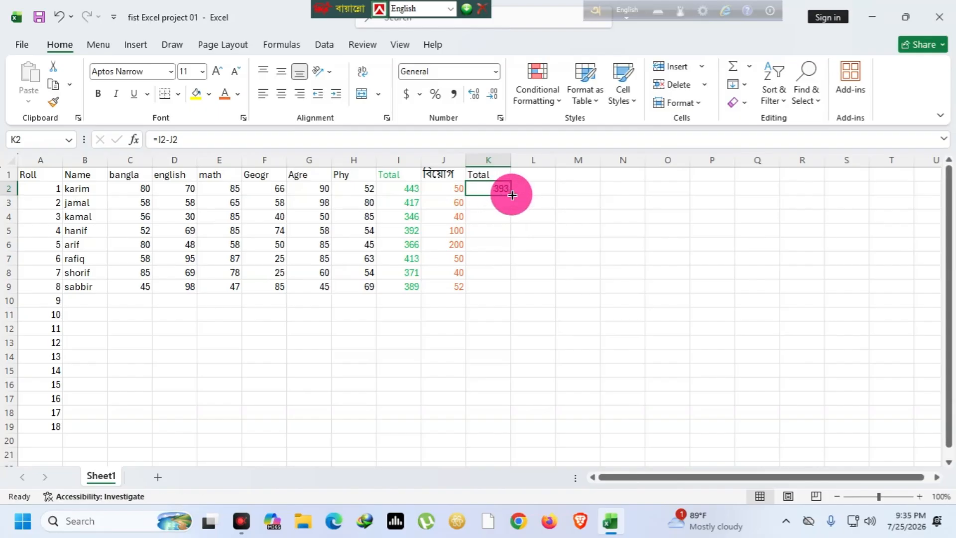
{"action": "left_click_drag", "start_coordinate": [511, 195], "coordinate": [515, 290]}
{"action": "left_click", "coordinate": [521, 408]}
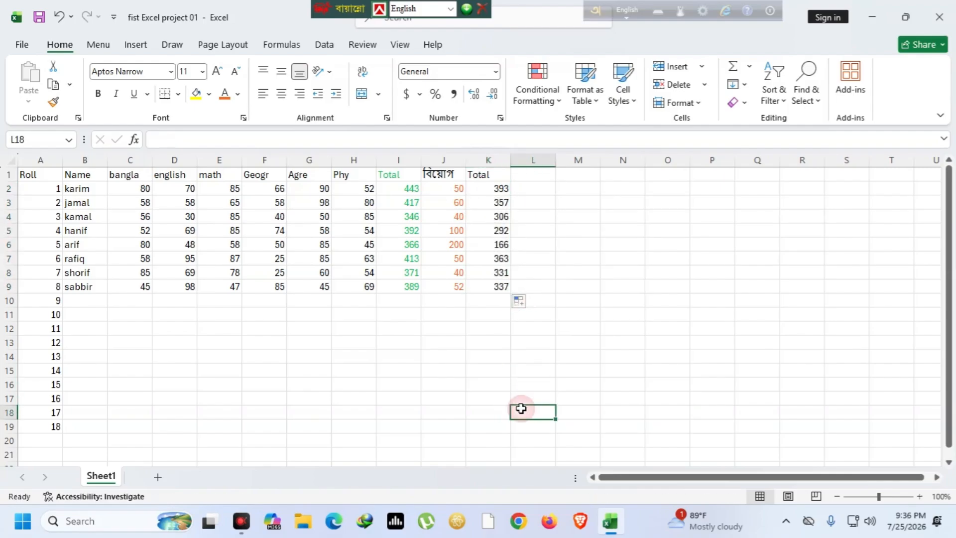
Add the Bengali heading গুণ in L1 and the English heading Total in M1
{"action": "left_click", "coordinate": [540, 177]}
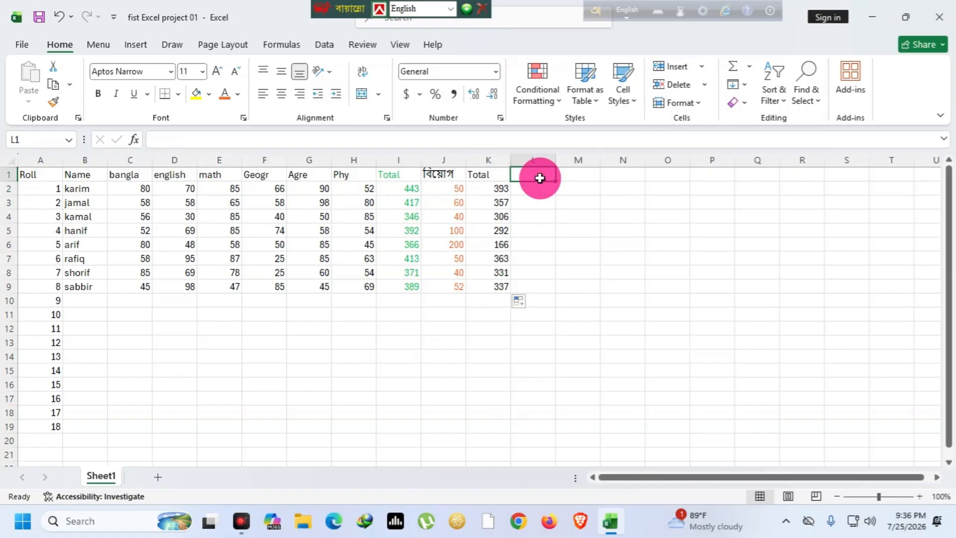
{"action": "type", "text": "o"}
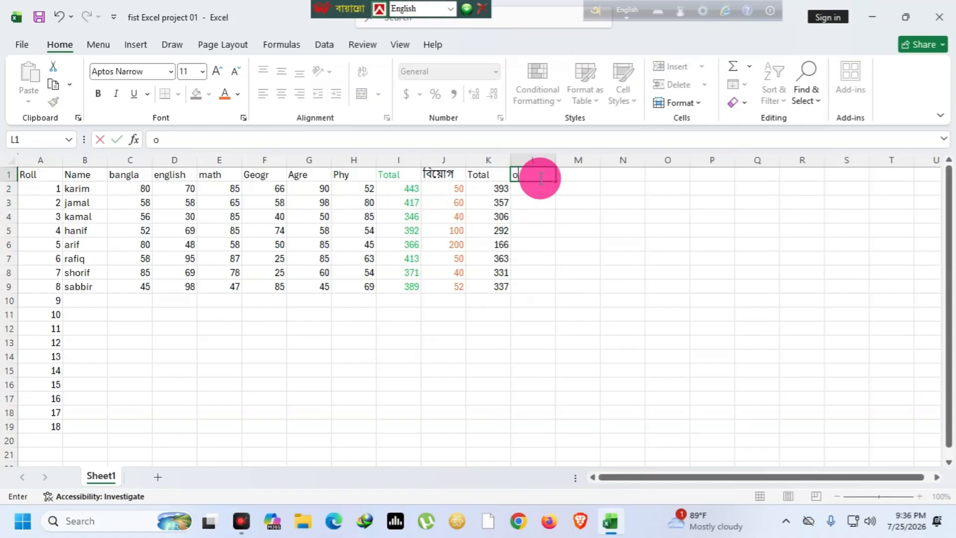
{"action": "key", "text": "F12"}
{"action": "type", "text": "গুন"}
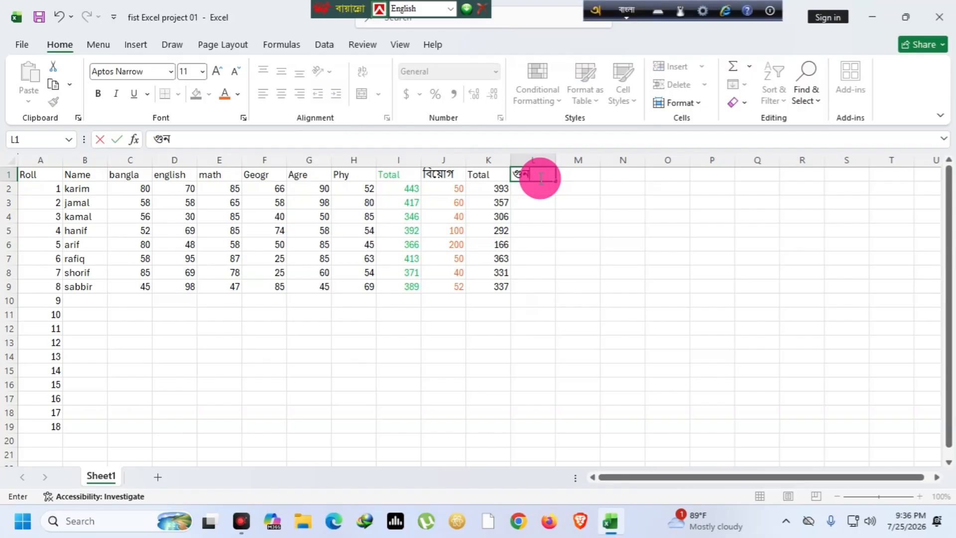
{"action": "key", "text": "BackSpace"}
{"action": "type", "text": "ণ"}
{"action": "left_click", "coordinate": [526, 187]}
{"action": "left_click", "coordinate": [576, 179]}
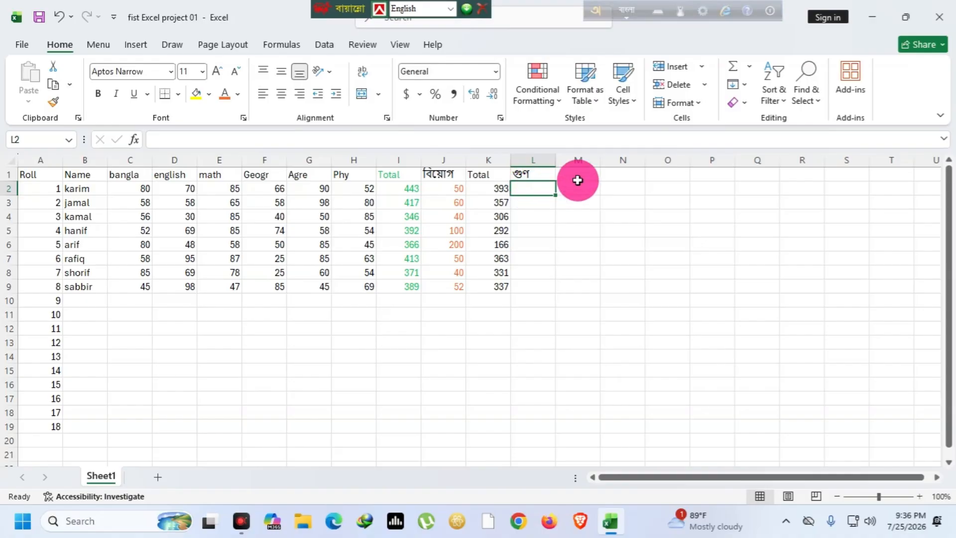
{"action": "left_click", "coordinate": [582, 176]}
{"action": "key", "text": "F12"}
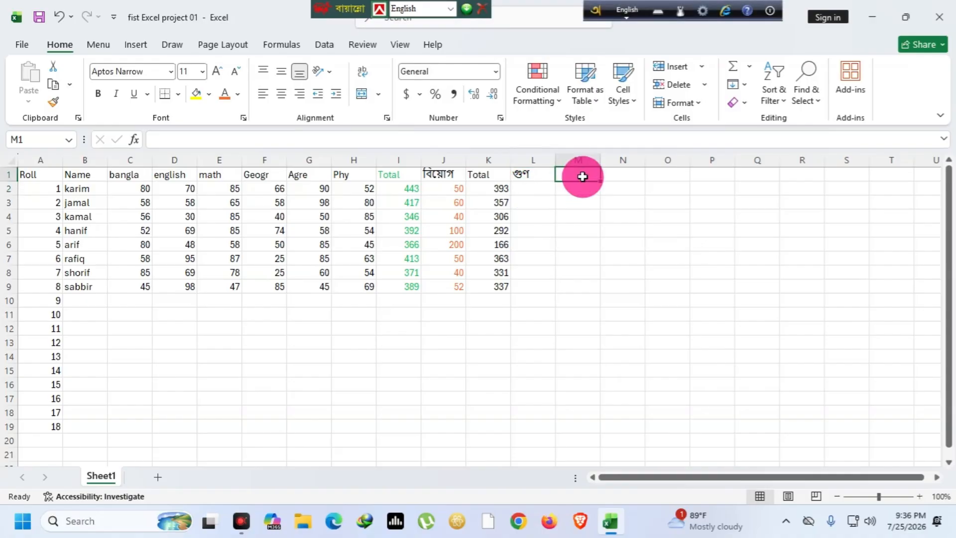
{"action": "type", "text": "Total"}
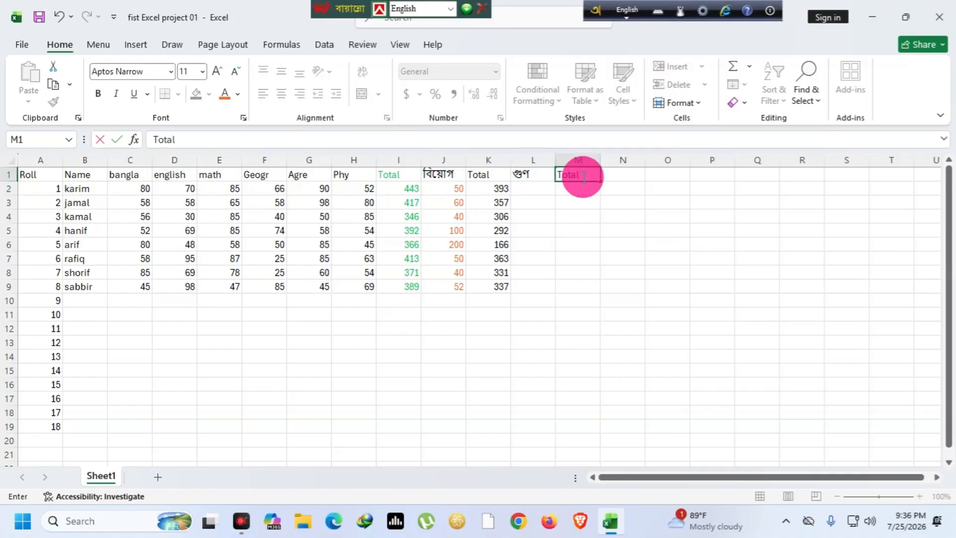
Enter the values 3, 4, 8, 2, 3, 4, 8 and 6 in cells L2 to L9 under the গুণ heading
{"action": "left_click", "coordinate": [537, 187]}
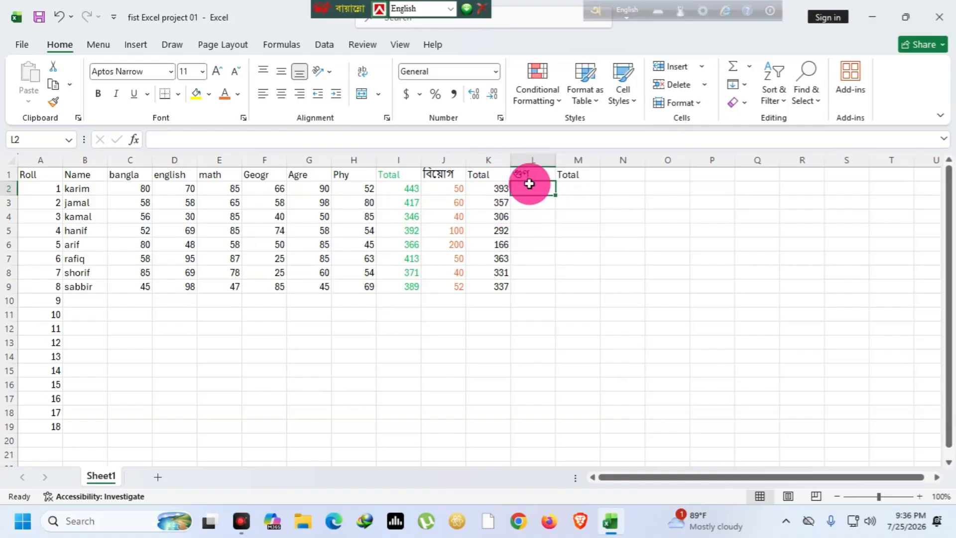
{"action": "type", "text": "3"}
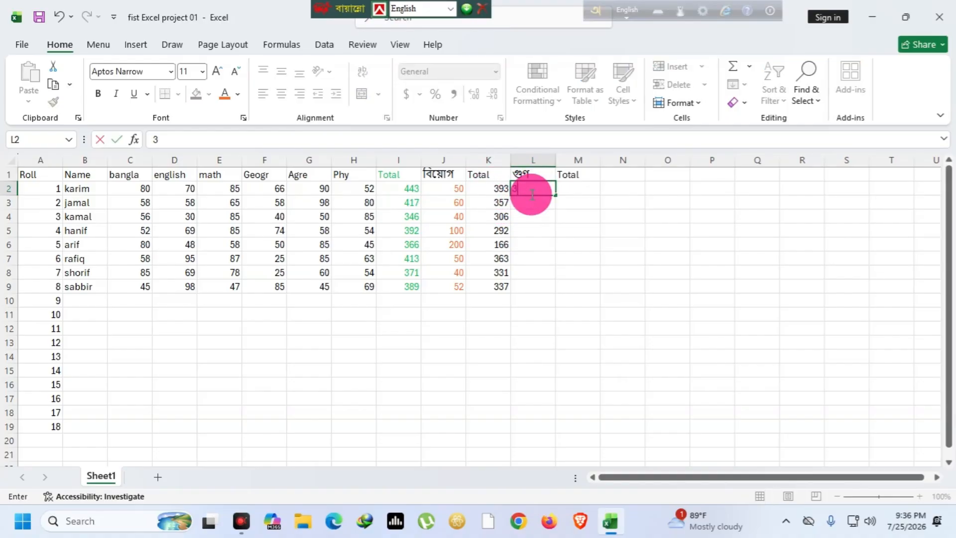
{"action": "key", "text": "Return"}
{"action": "type", "text": "4"}
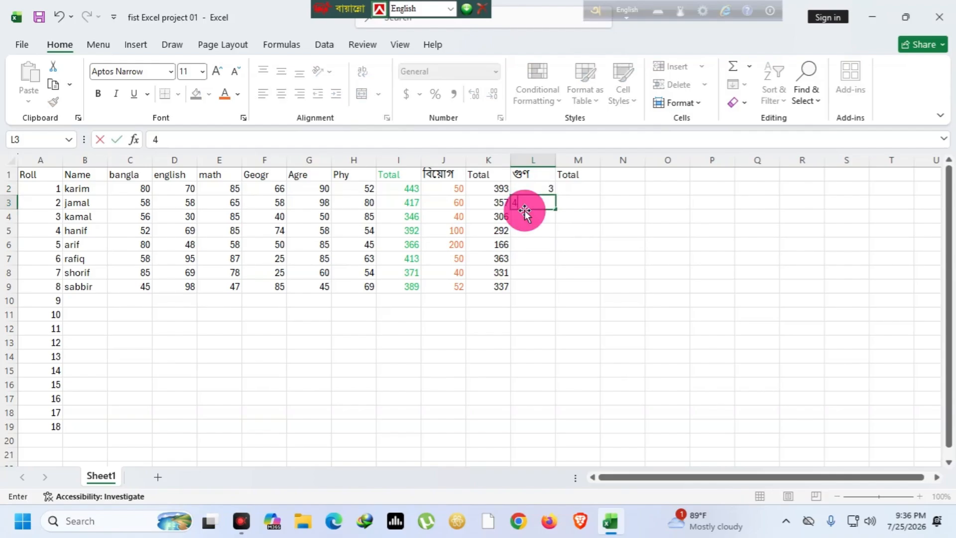
{"action": "key", "text": "Return"}
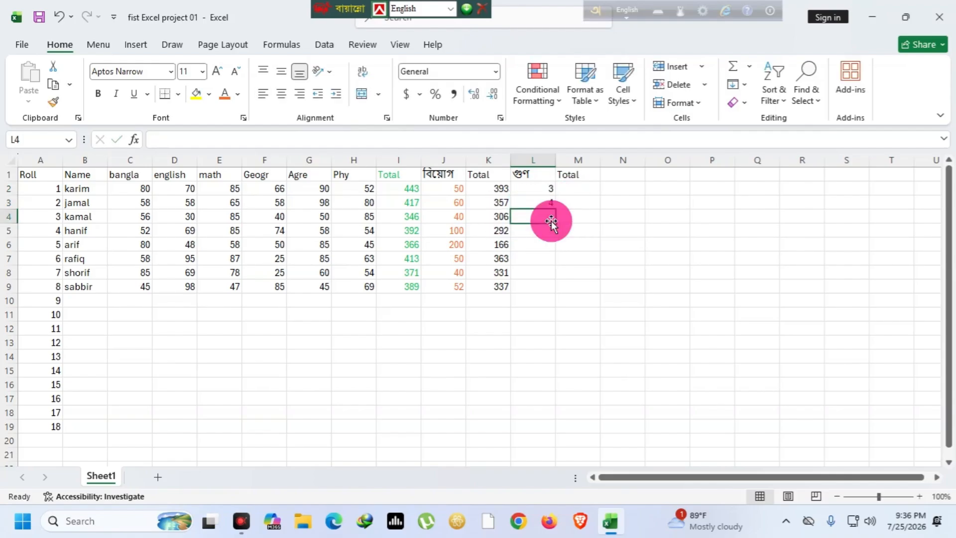
{"action": "type", "text": "8"}
{"action": "key", "text": "Return"}
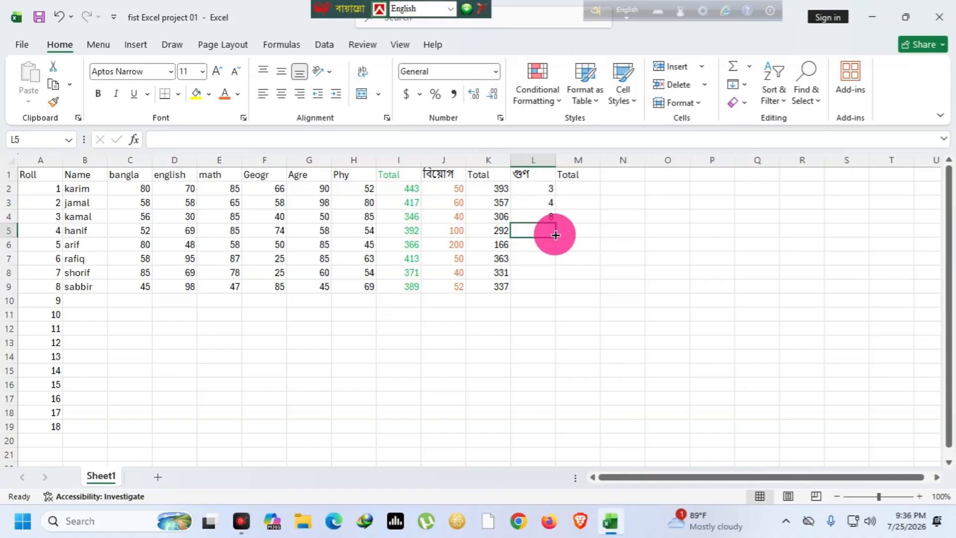
{"action": "type", "text": "2"}
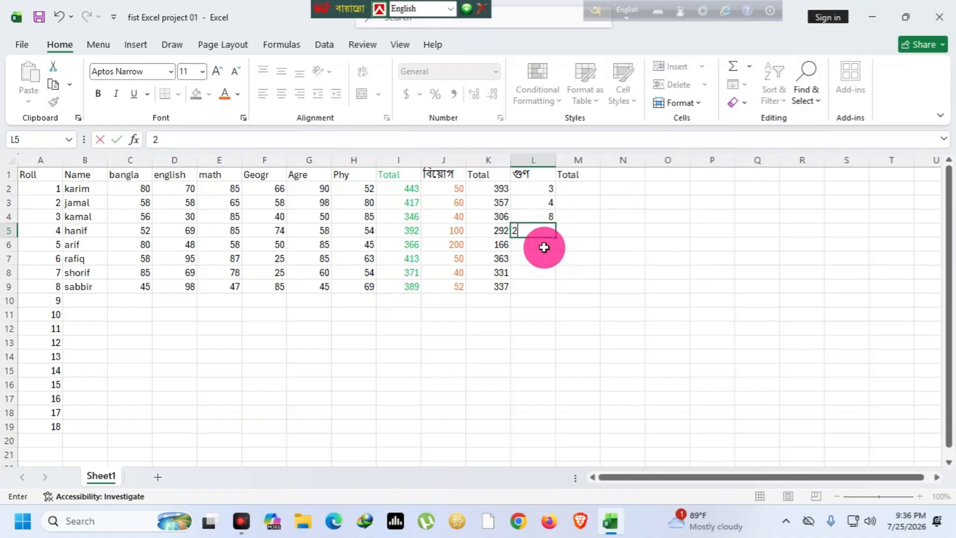
{"action": "key", "text": "Return"}
{"action": "left_click", "coordinate": [543, 251]}
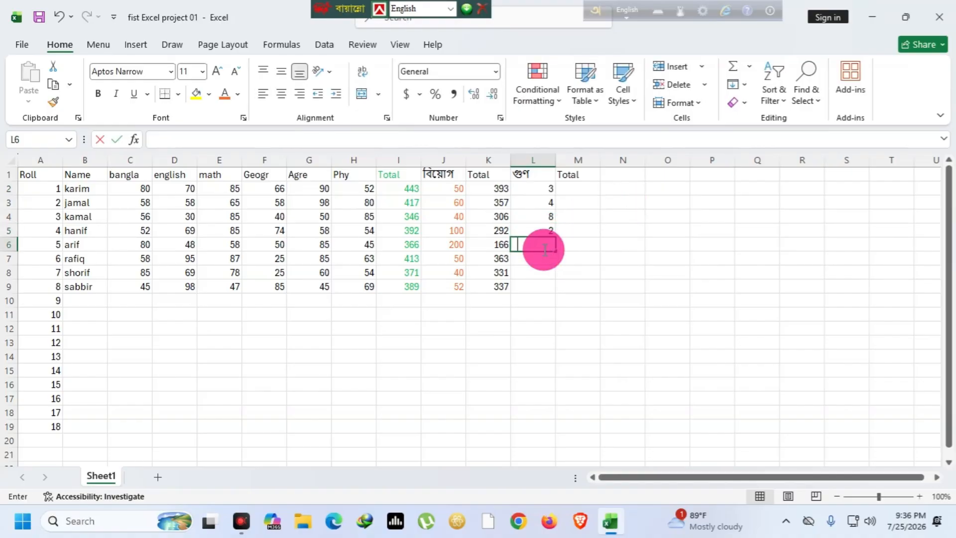
{"action": "type", "text": "3"}
{"action": "left_click", "coordinate": [537, 260]}
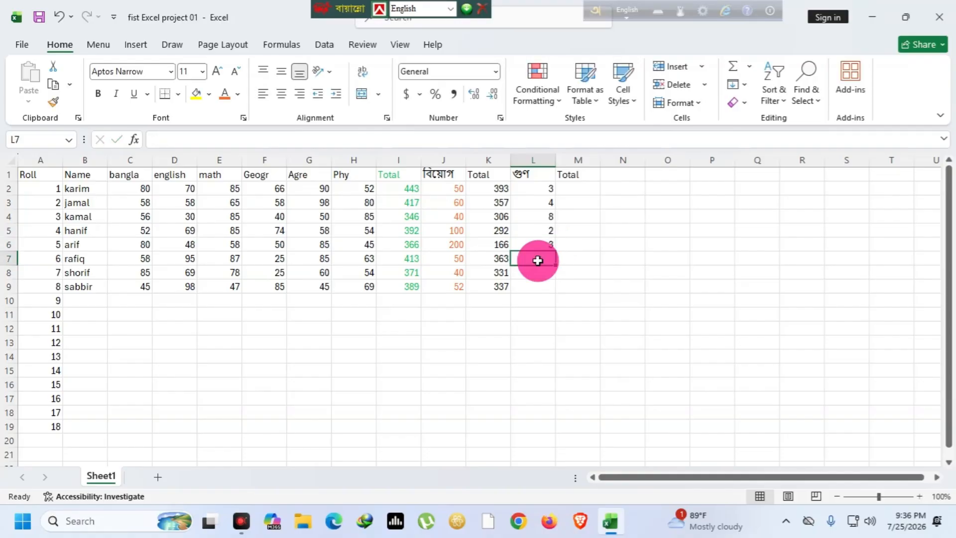
{"action": "type", "text": "4"}
{"action": "left_click", "coordinate": [540, 272]}
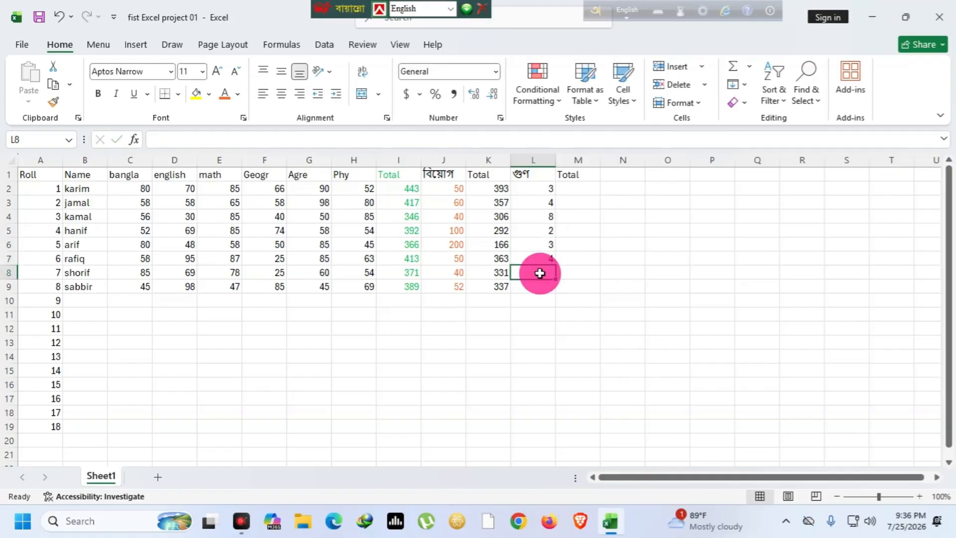
{"action": "type", "text": "8"}
{"action": "left_click", "coordinate": [540, 286]}
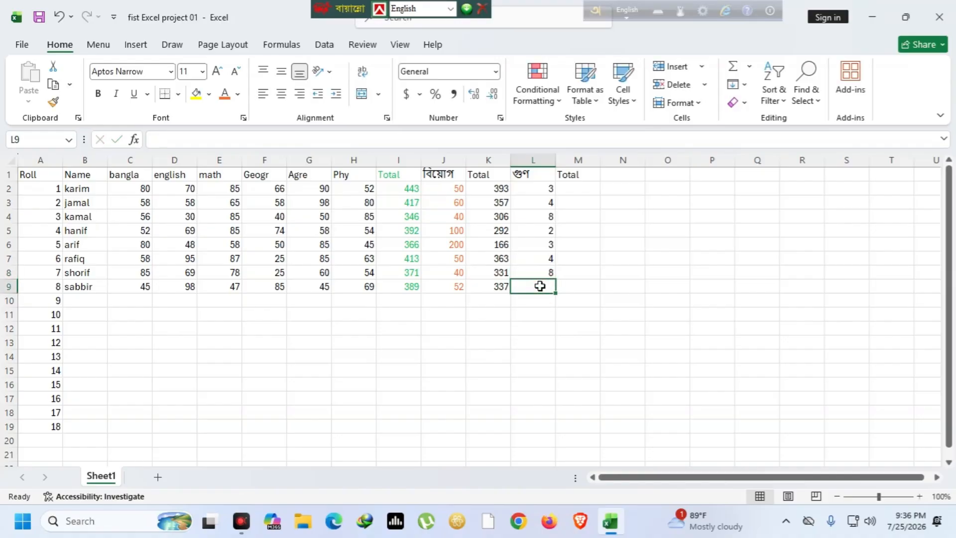
{"action": "type", "text": "6"}
{"action": "left_click", "coordinate": [619, 314]}
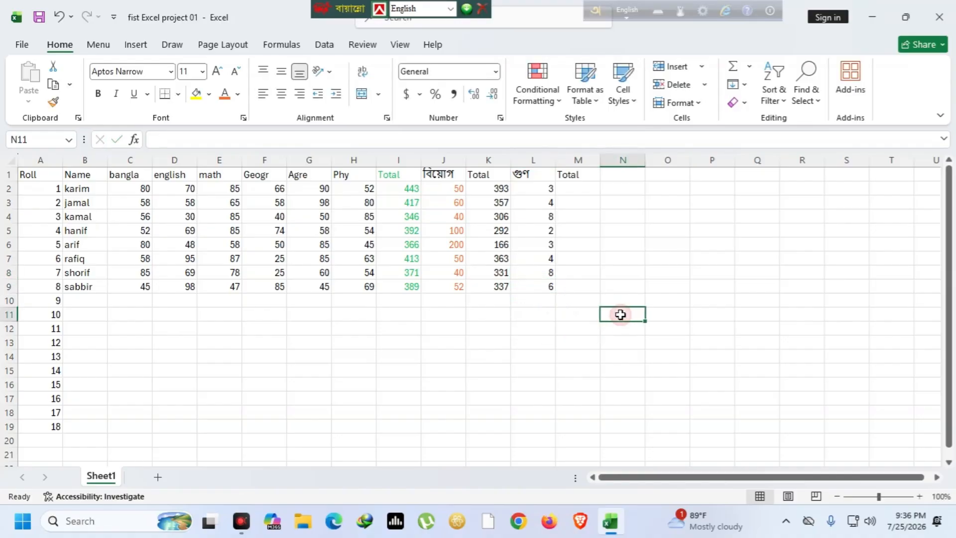
Set the font colour of the subtraction results in K2:K9 to the standard green
{"action": "left_click", "coordinate": [585, 187]}
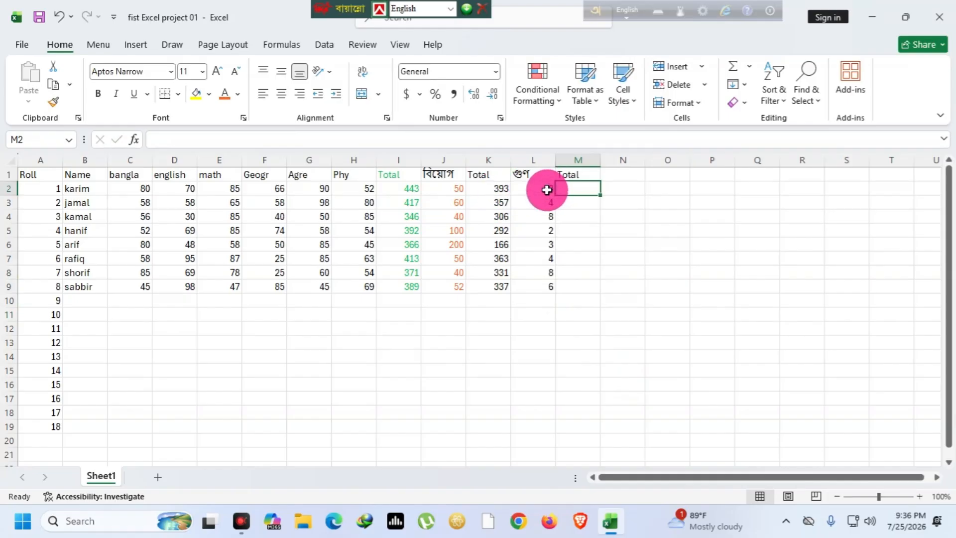
{"action": "left_click_drag", "start_coordinate": [499, 187], "coordinate": [503, 290]}
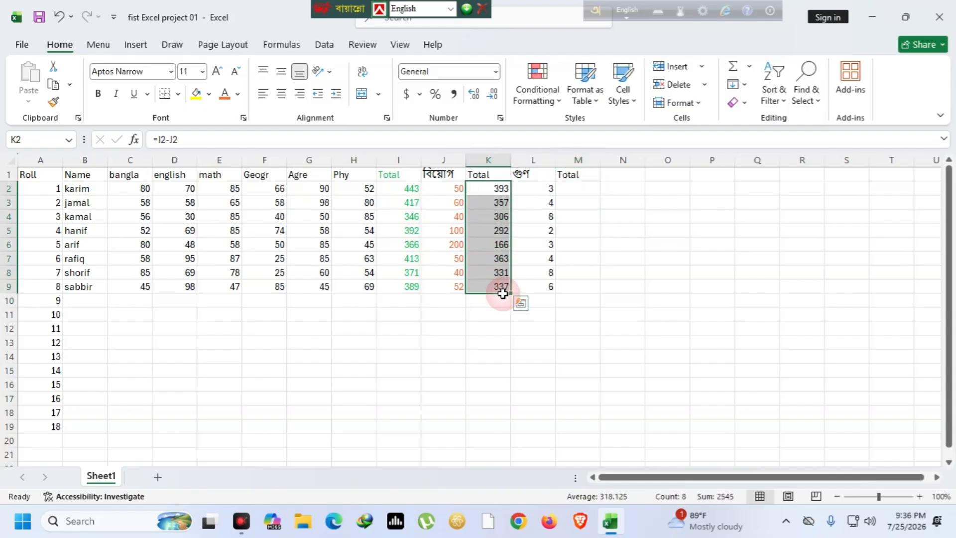
{"action": "left_click", "coordinate": [238, 94]}
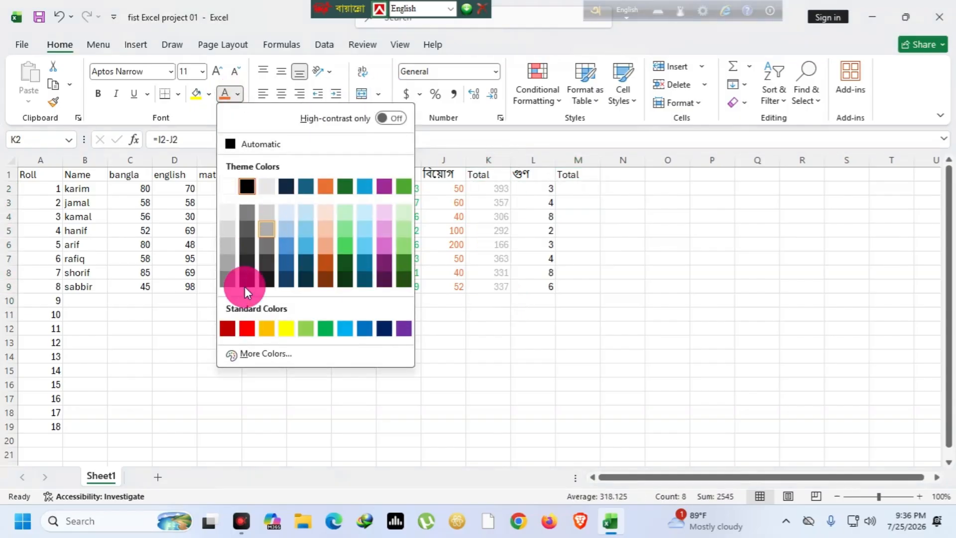
{"action": "left_click", "coordinate": [318, 327]}
{"action": "left_click", "coordinate": [497, 232]}
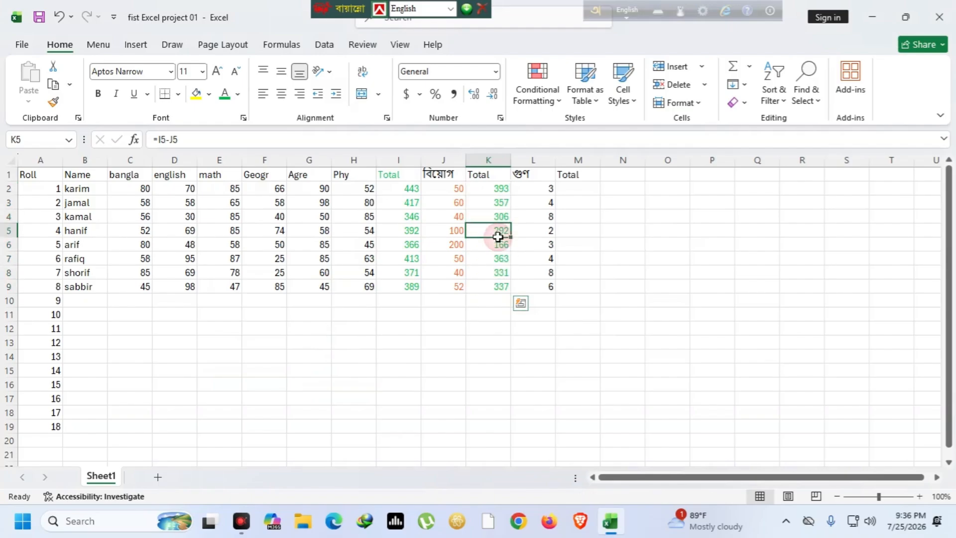
Enter the formula =K2*L2 in M2 and fill it down to M9 for all eight named students
{"action": "left_click", "coordinate": [532, 187]}
{"action": "left_click", "coordinate": [497, 186]}
{"action": "left_click", "coordinate": [522, 187]}
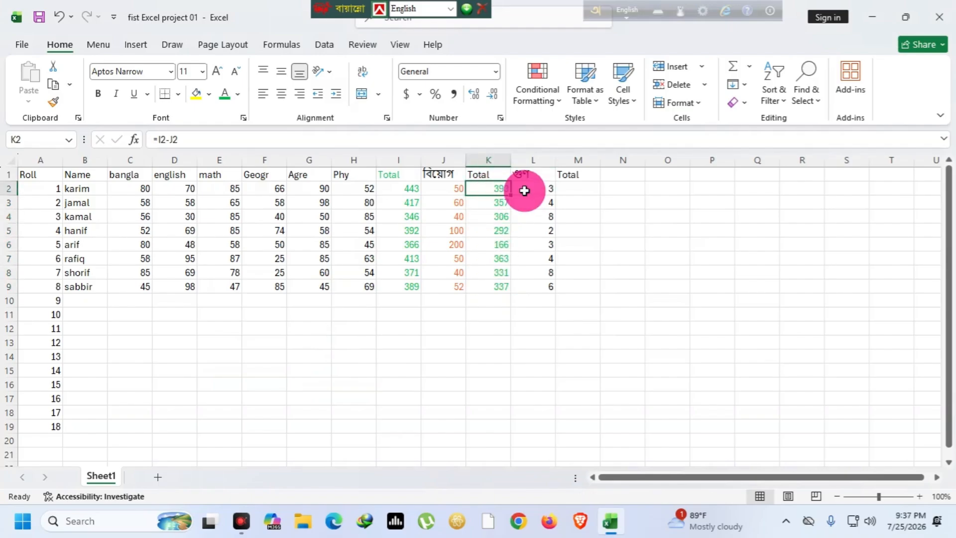
{"action": "left_click", "coordinate": [575, 188]}
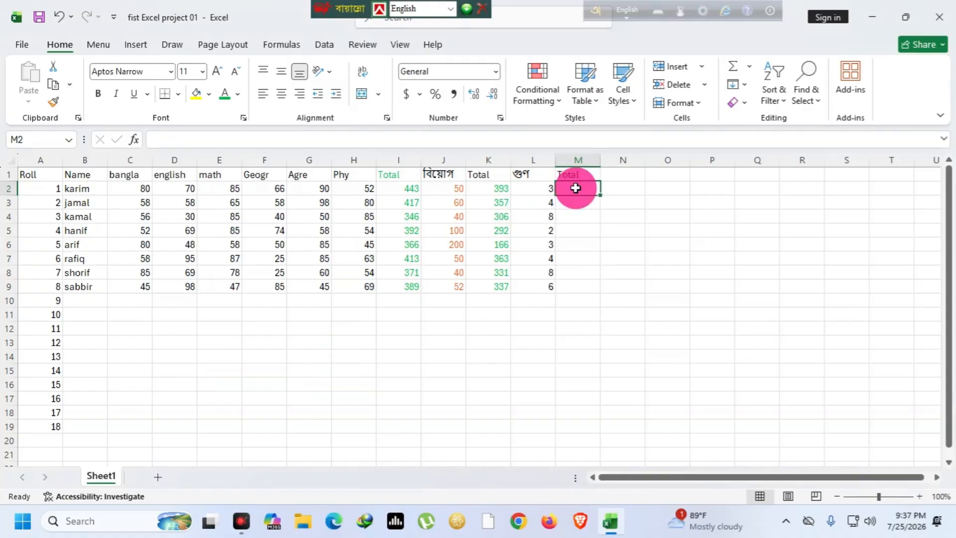
{"action": "type", "text": "="}
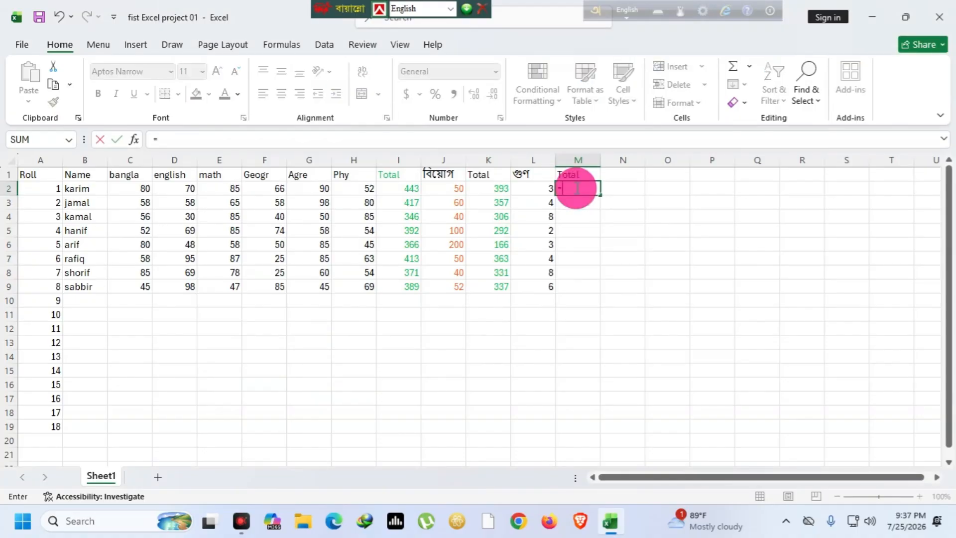
{"action": "type", "text": "k"}
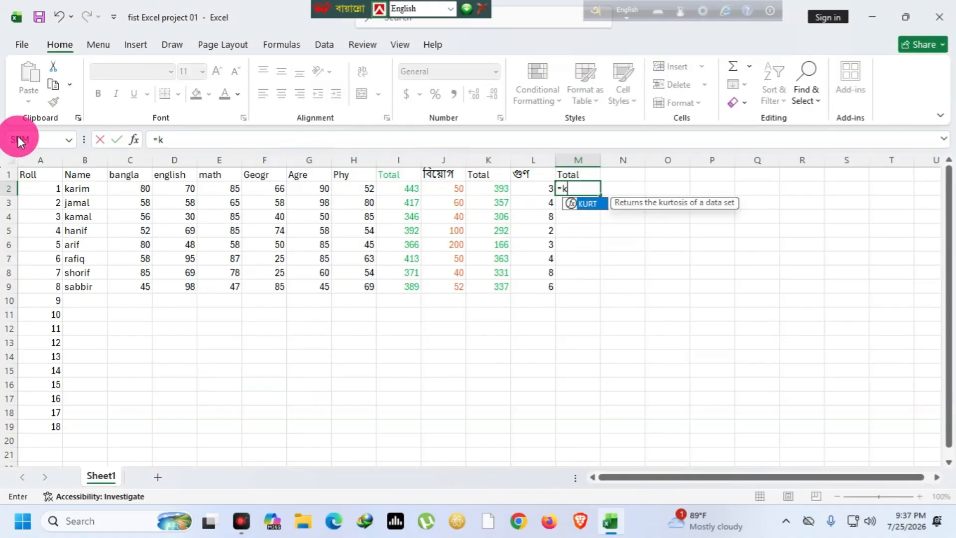
{"action": "type", "text": "2"}
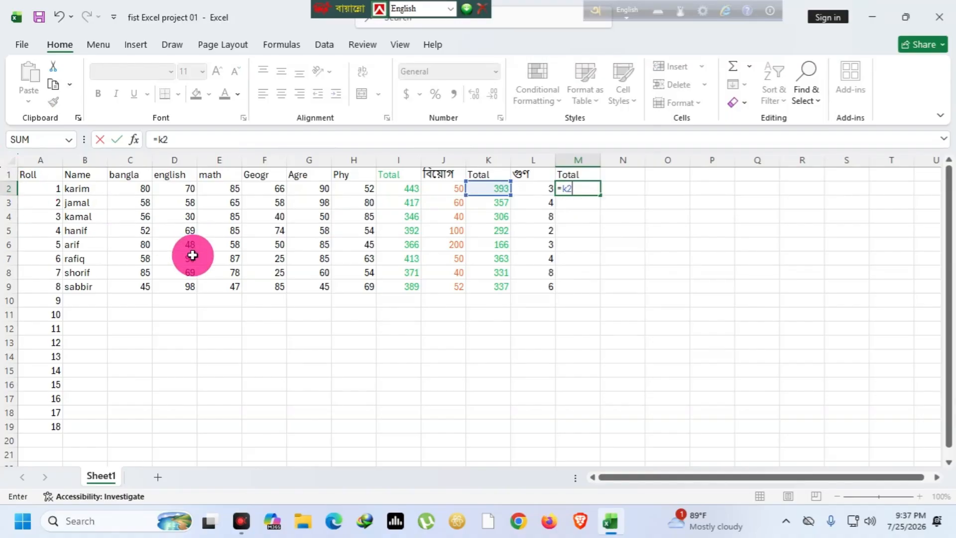
{"action": "type", "text": "*"}
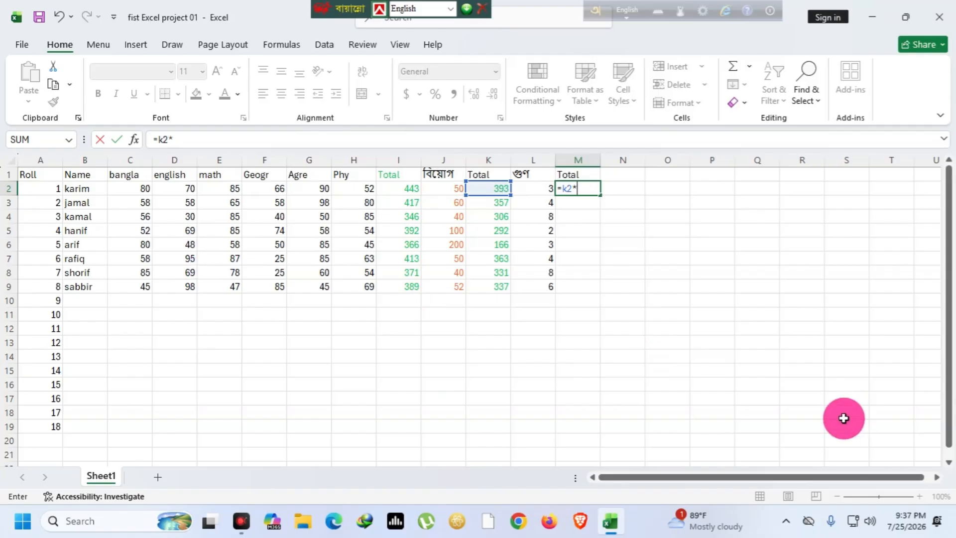
{"action": "left_click", "coordinate": [664, 450]}
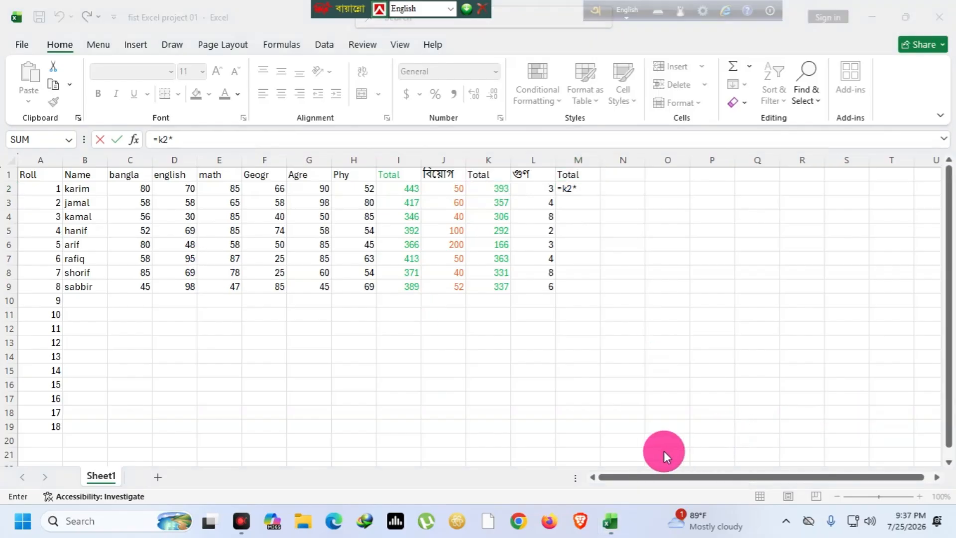
{"action": "left_click", "coordinate": [582, 190]}
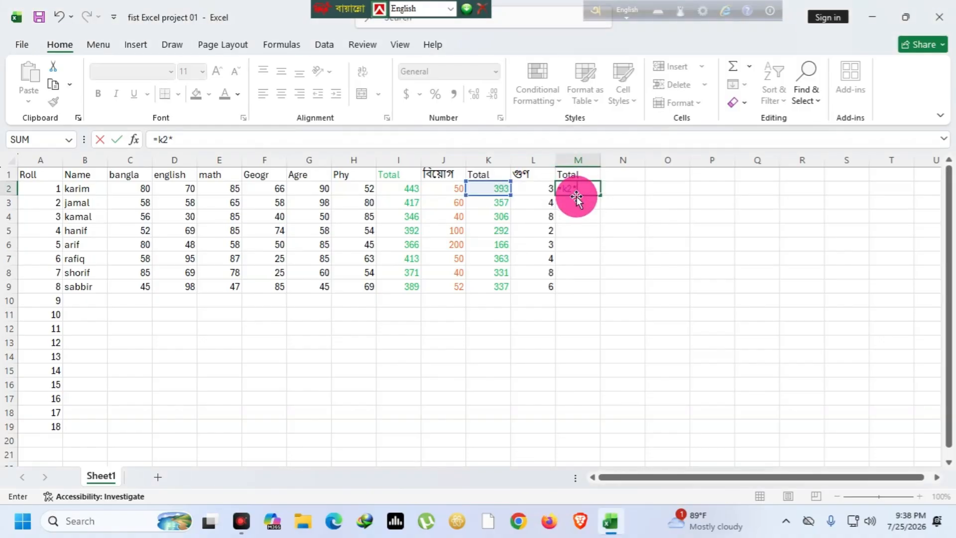
{"action": "type", "text": "l2"}
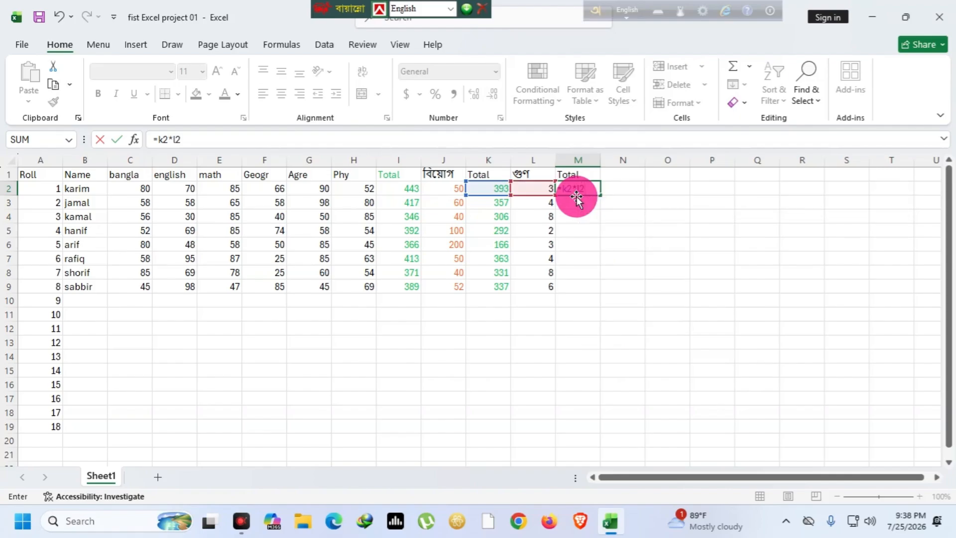
{"action": "key", "text": "Return"}
{"action": "left_click", "coordinate": [577, 189]}
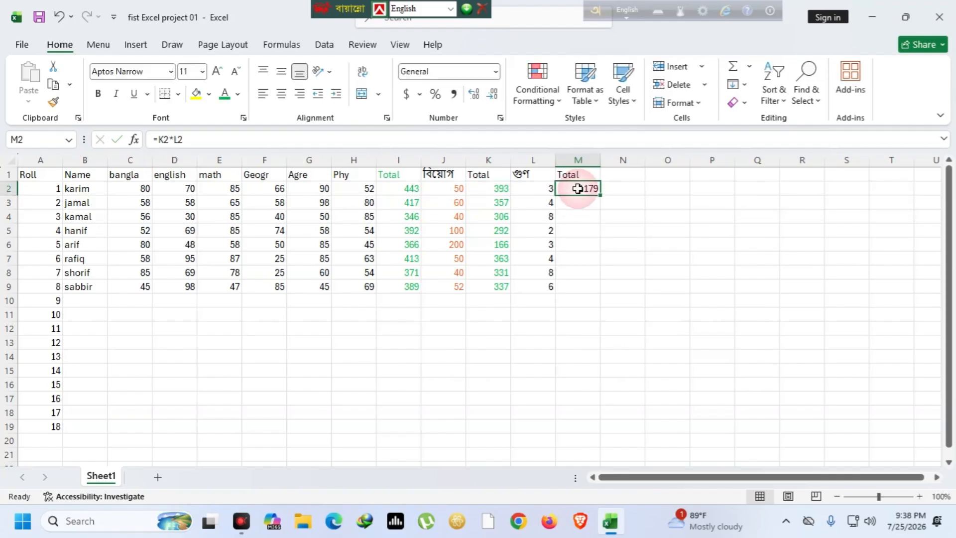
{"action": "left_click_drag", "start_coordinate": [600, 195], "coordinate": [607, 288]}
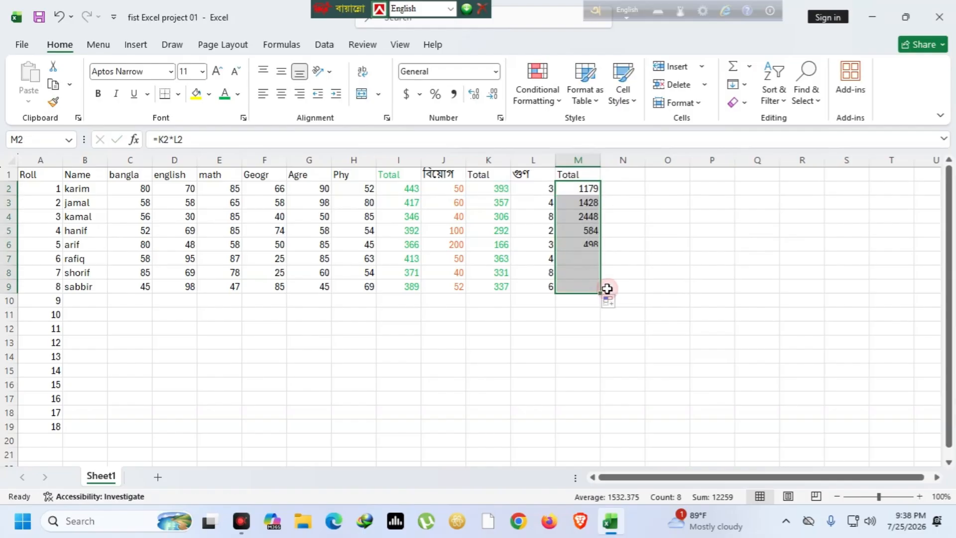
Enter the Bengali heading ভাগ করার নিয়ম in cell N1
{"action": "left_click", "coordinate": [629, 175]}
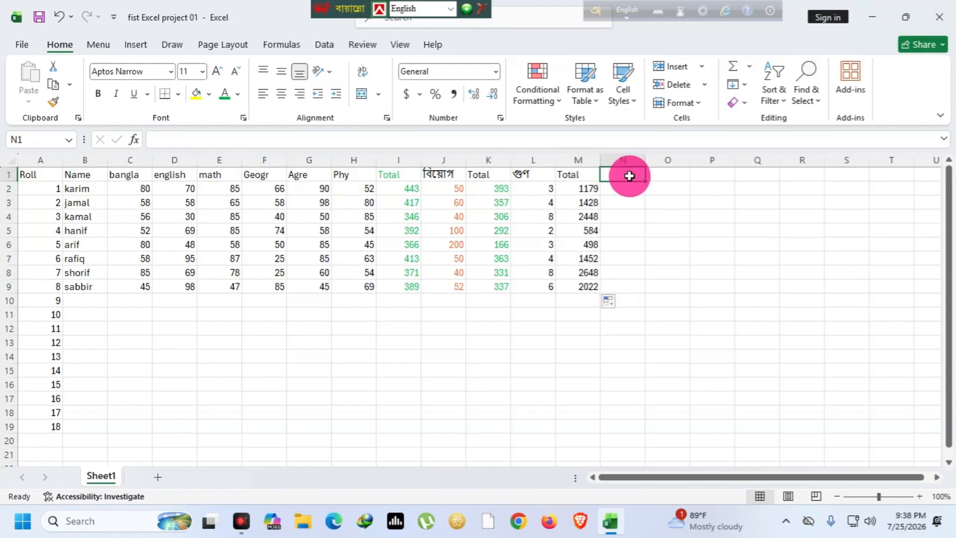
{"action": "type", "text": "H"}
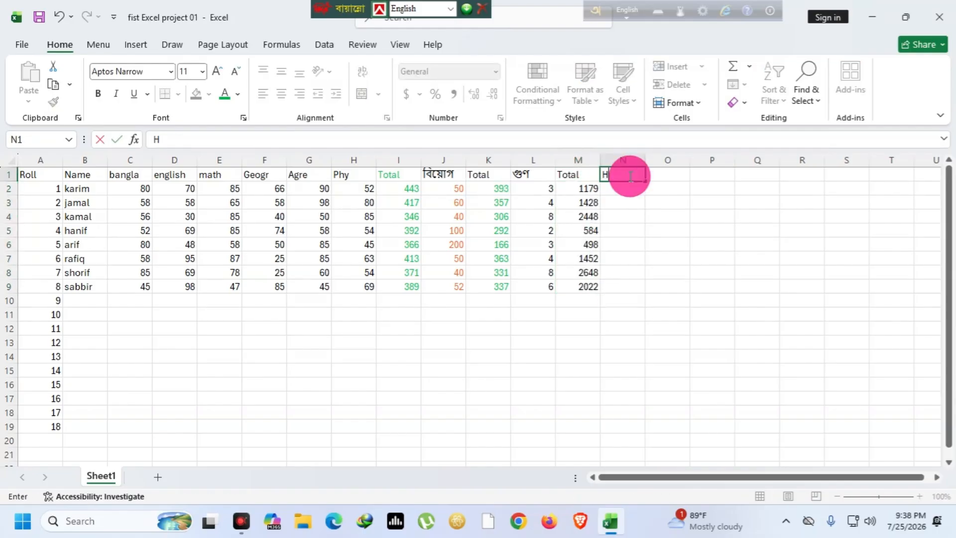
{"action": "key", "text": "BackSpace"}
{"action": "key", "text": "F12"}
{"action": "type", "text": "ভা"}
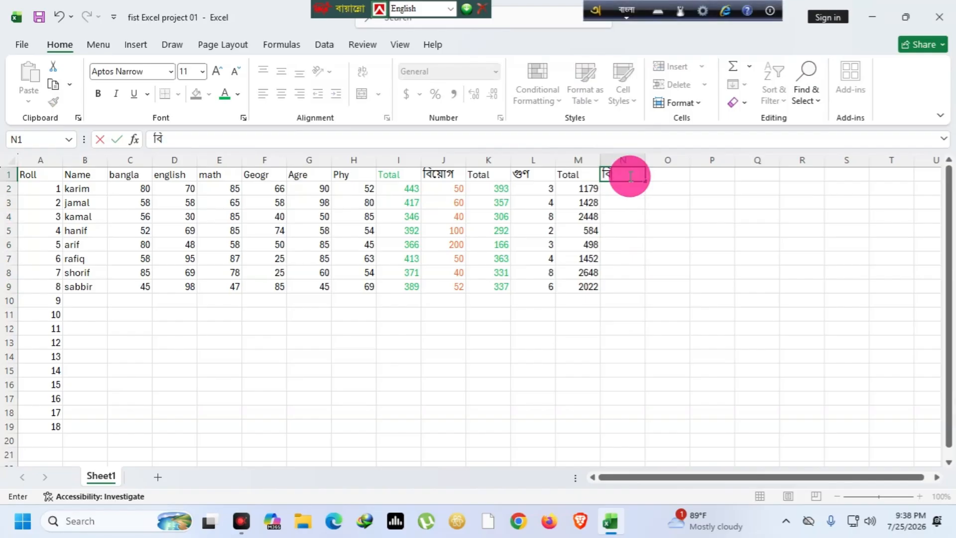
{"action": "type", "text": "গ করার নিয়"}
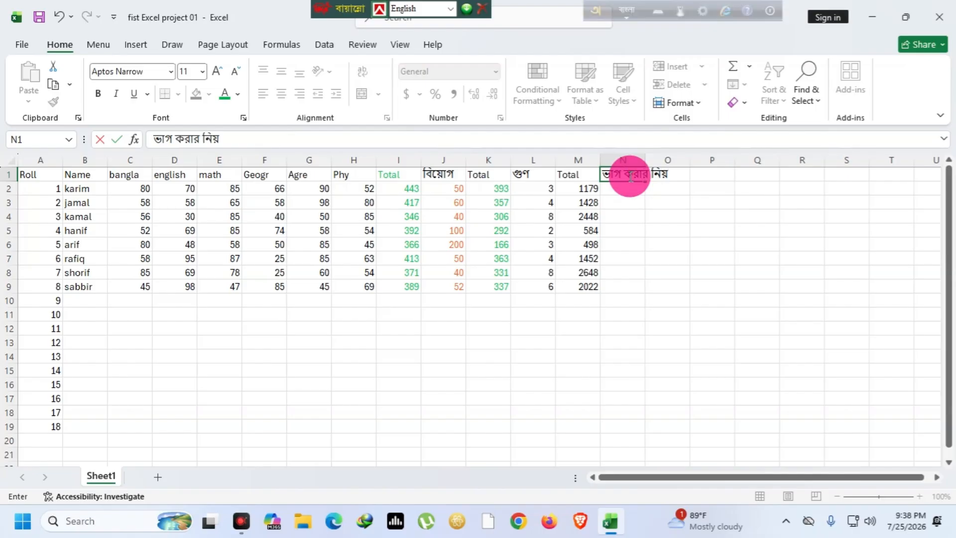
{"action": "type", "text": "ম"}
Fit column N's width to its ভাগ করার নিয়ম heading, leaving it slightly wider than the automatic fit
{"action": "double_click", "coordinate": [645, 160]}
{"action": "left_click", "coordinate": [645, 160]}
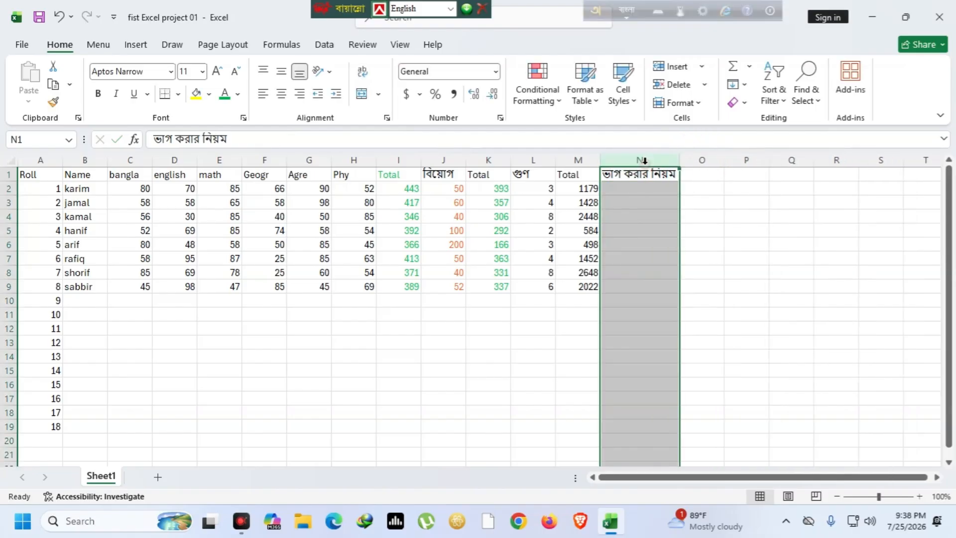
{"action": "left_click", "coordinate": [664, 225]}
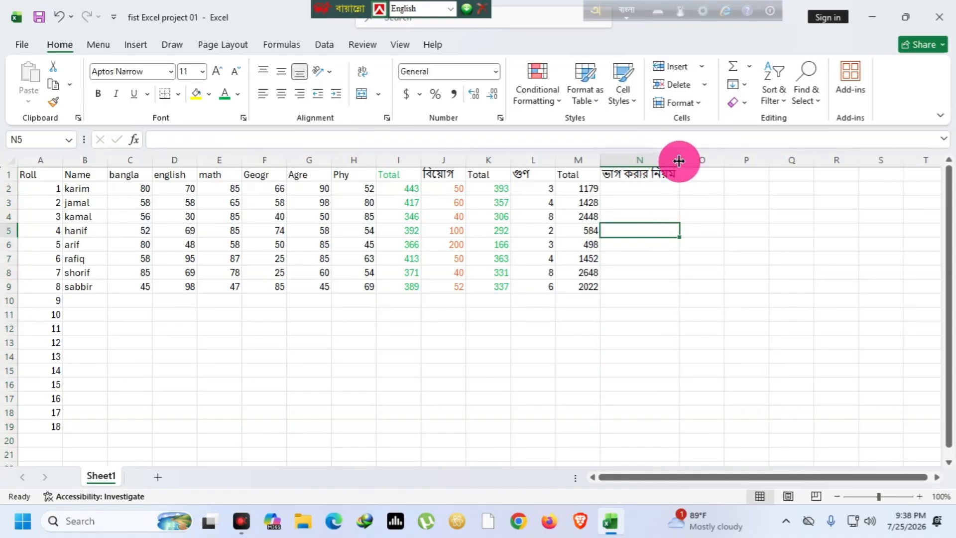
{"action": "left_click_drag", "start_coordinate": [679, 161], "coordinate": [638, 163]}
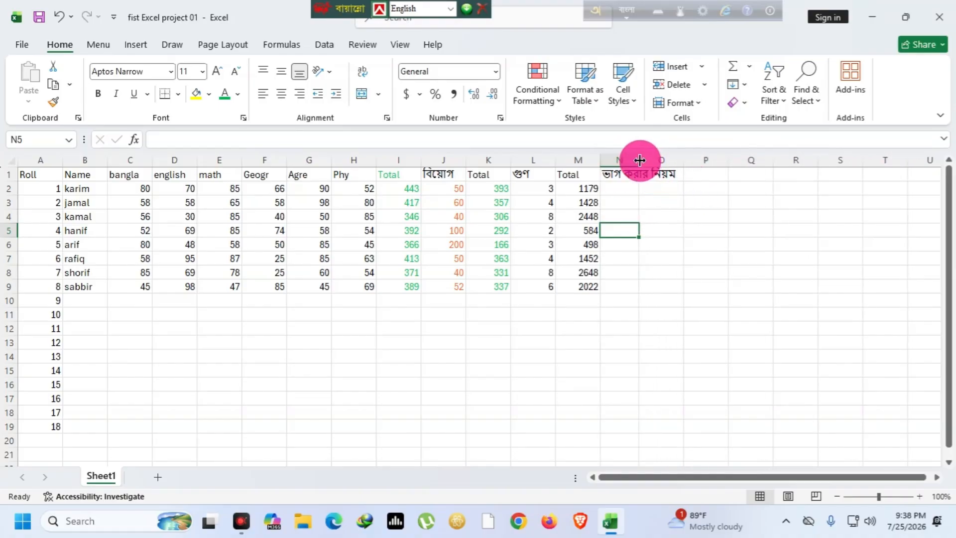
{"action": "double_click", "coordinate": [639, 159]}
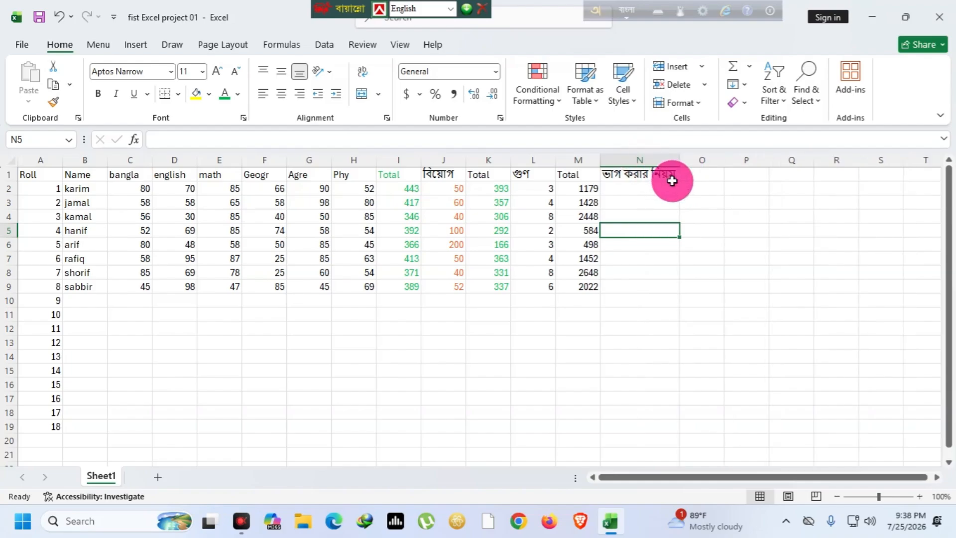
{"action": "left_click", "coordinate": [673, 257]}
{"action": "mouse_move", "coordinate": [680, 161]}
{"action": "left_mouse_down"}
{"action": "mouse_move", "coordinate": [700, 162]}
{"action": "mouse_move", "coordinate": [685, 161]}
{"action": "left_mouse_up"}
{"action": "left_click", "coordinate": [658, 189]}
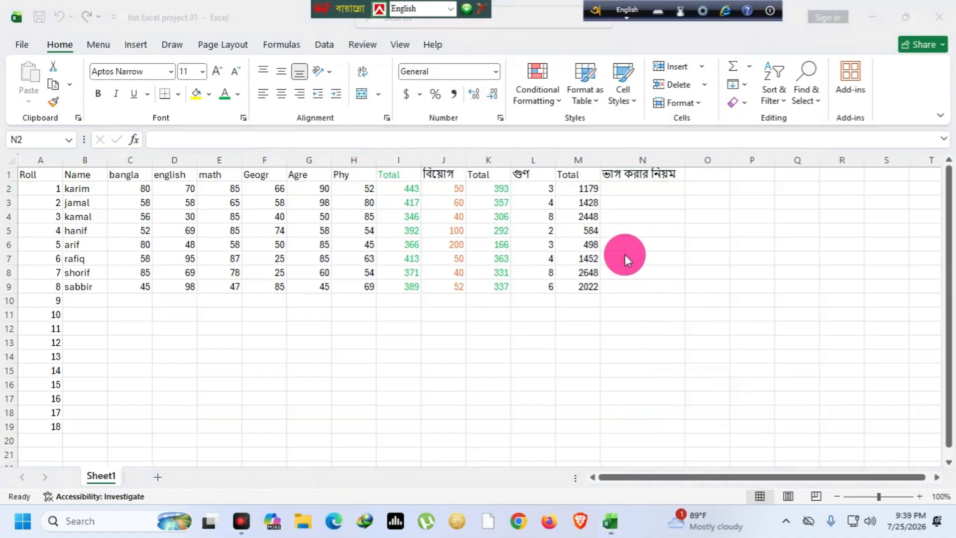
{"action": "left_click", "coordinate": [638, 188]}
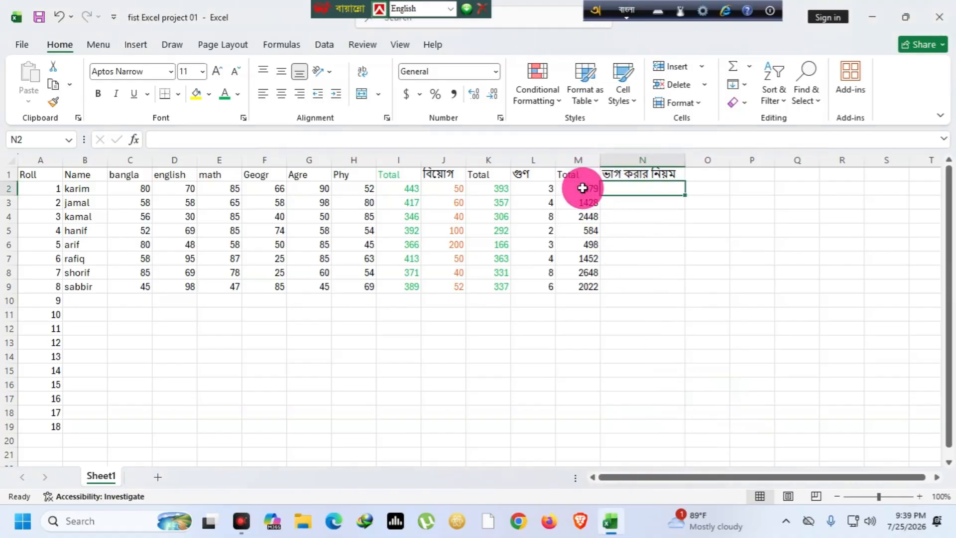
Add the English heading Avg in cell O1
{"action": "left_click", "coordinate": [711, 172]}
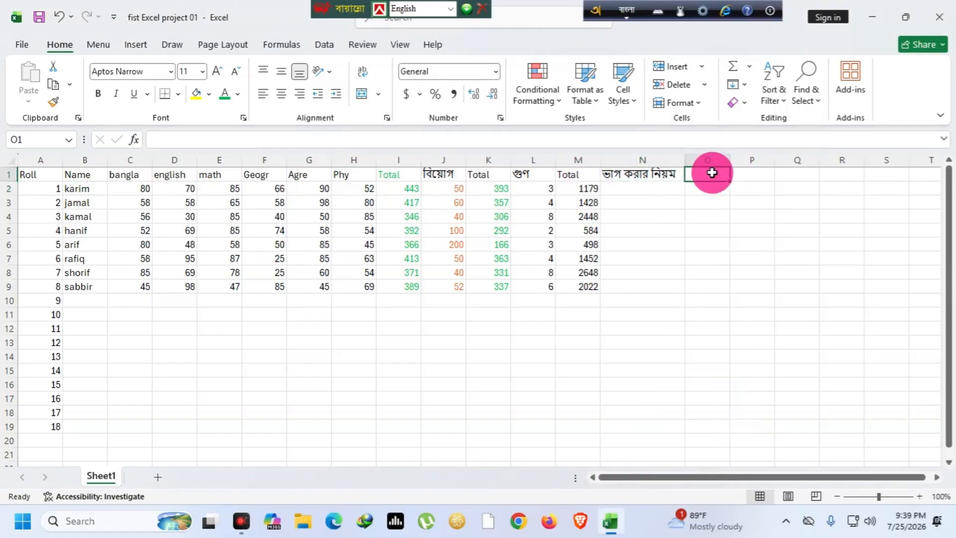
{"action": "type", "text": "ট"}
{"action": "key", "text": "BackSpace"}
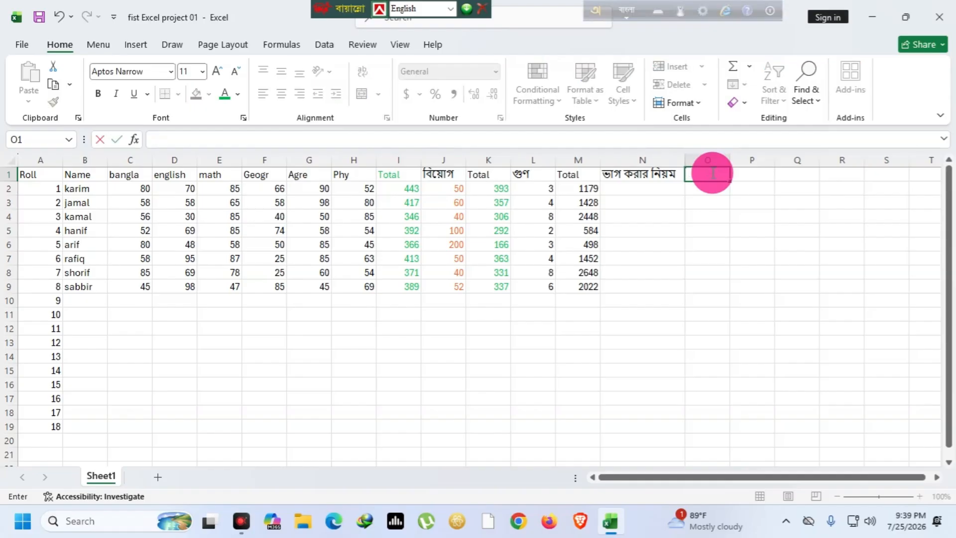
{"action": "key", "text": "F12"}
{"action": "type", "text": "t"}
{"action": "key", "text": "BackSpace"}
{"action": "type", "text": "A"}
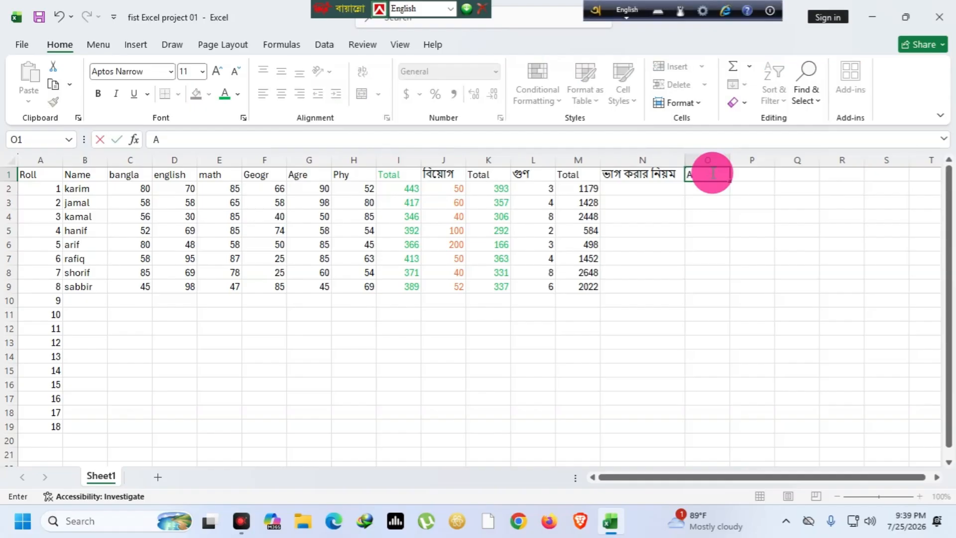
{"action": "type", "text": "vg"}
Enter the values 8, 10, 20, 3, 4, 9, 3 and 2 in cells N2 to N9 under the division heading
{"action": "left_click", "coordinate": [648, 189]}
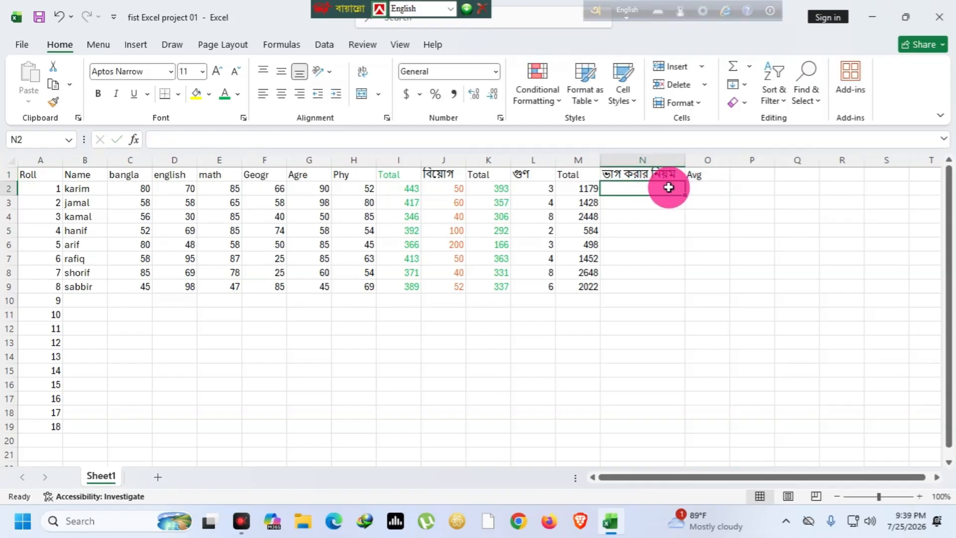
{"action": "type", "text": "8"}
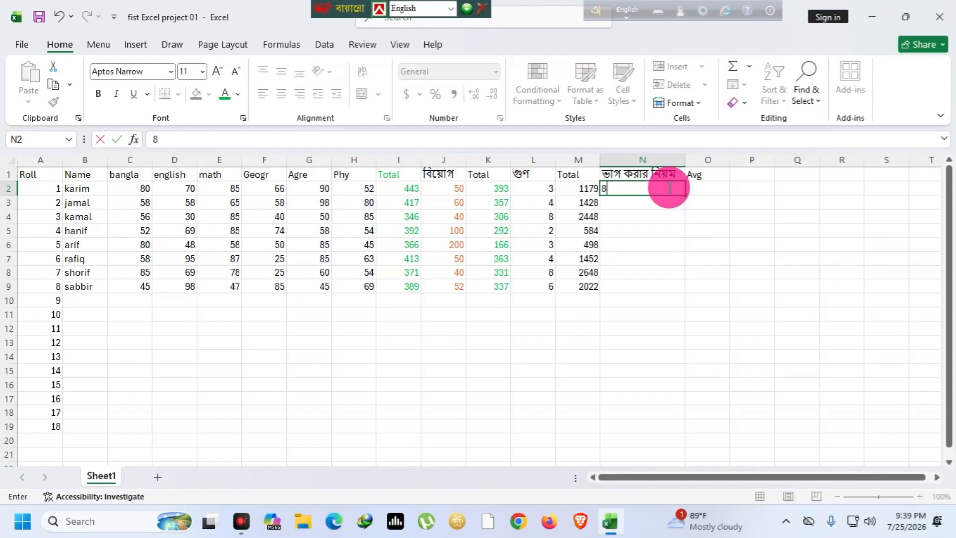
{"action": "left_click", "coordinate": [632, 207]}
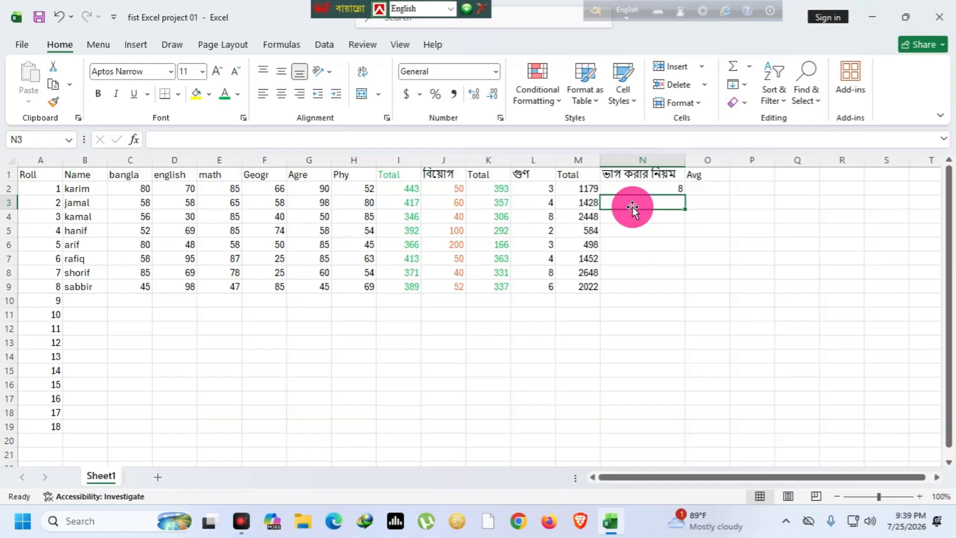
{"action": "type", "text": "10"}
{"action": "left_click", "coordinate": [632, 220]}
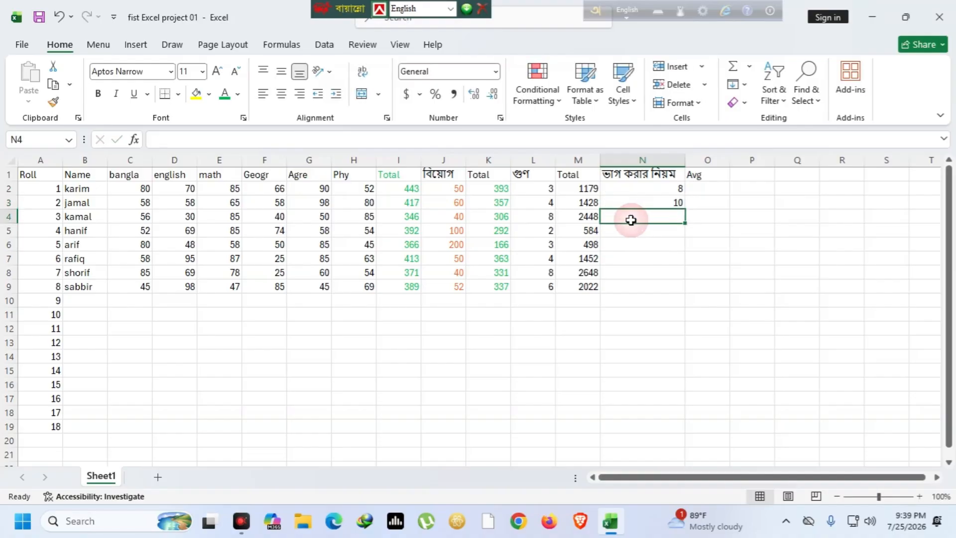
{"action": "type", "text": "20"}
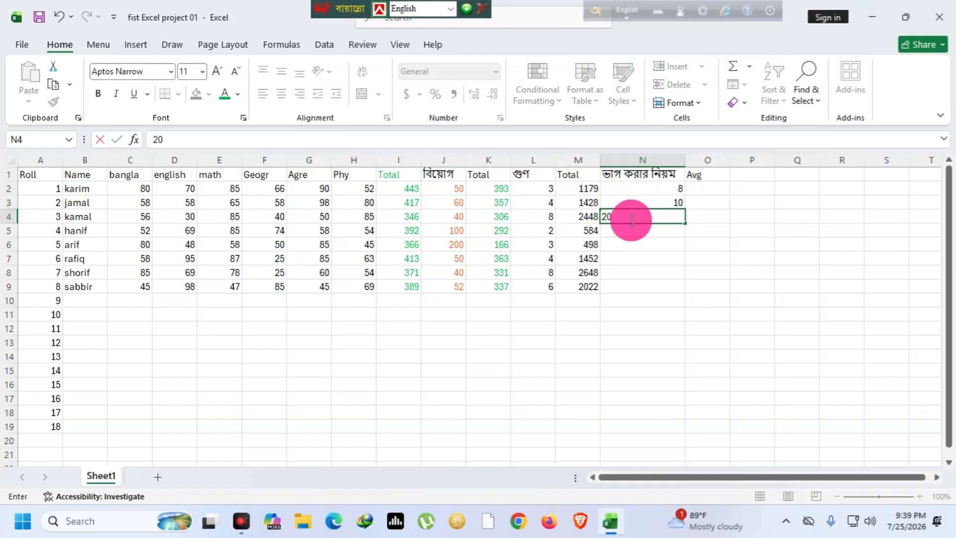
{"action": "left_click", "coordinate": [650, 230]}
{"action": "type", "text": "3"}
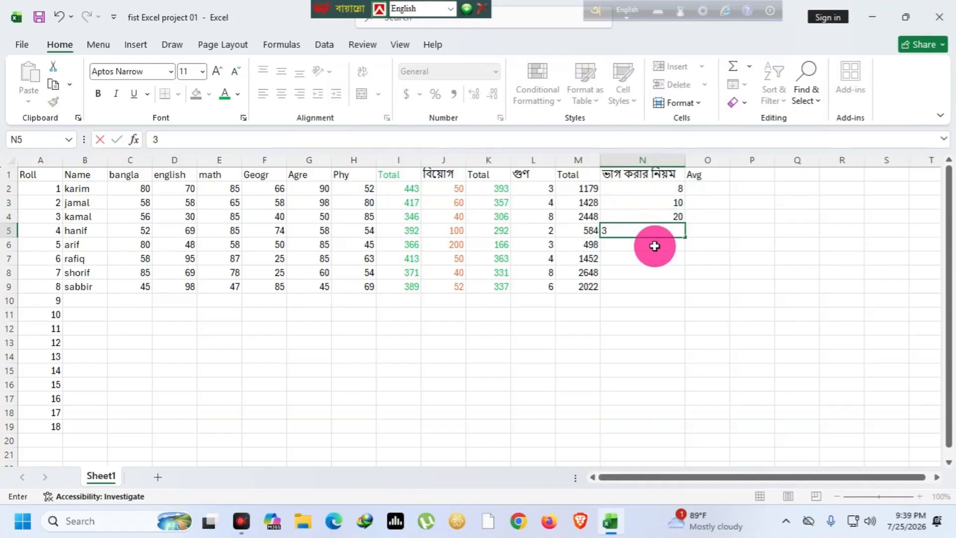
{"action": "left_click", "coordinate": [654, 245]}
{"action": "type", "text": "4"}
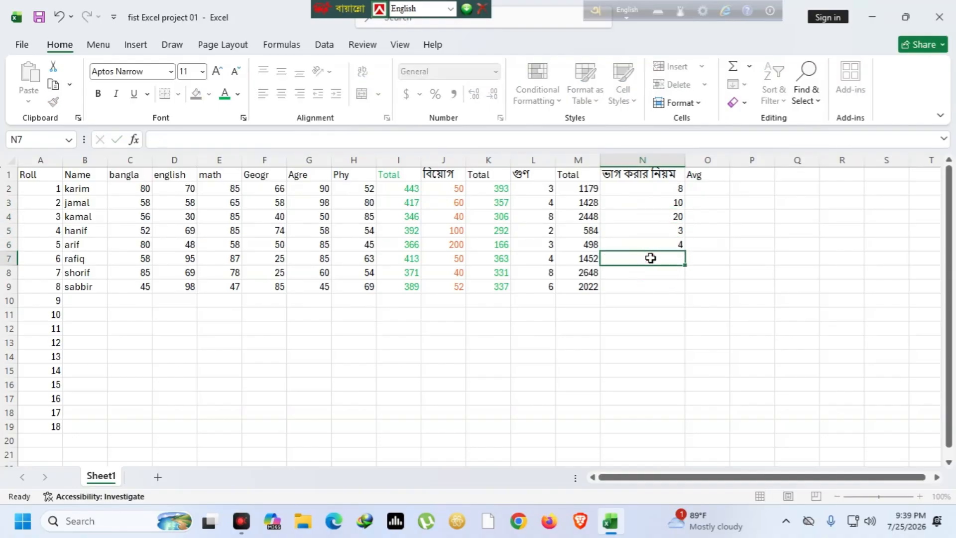
{"action": "left_click", "coordinate": [647, 258]}
{"action": "type", "text": "9"}
{"action": "left_click", "coordinate": [620, 281]}
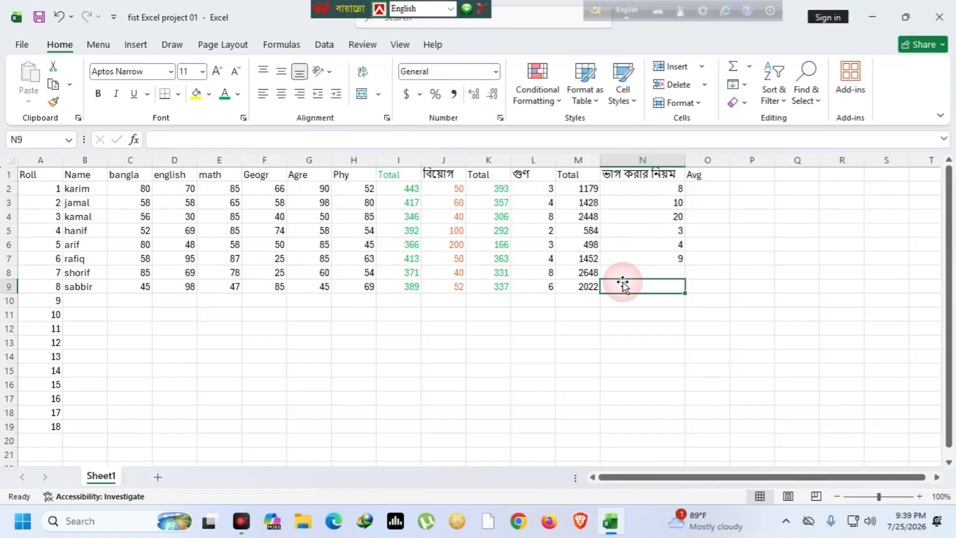
{"action": "left_click", "coordinate": [625, 273]}
{"action": "type", "text": "3"}
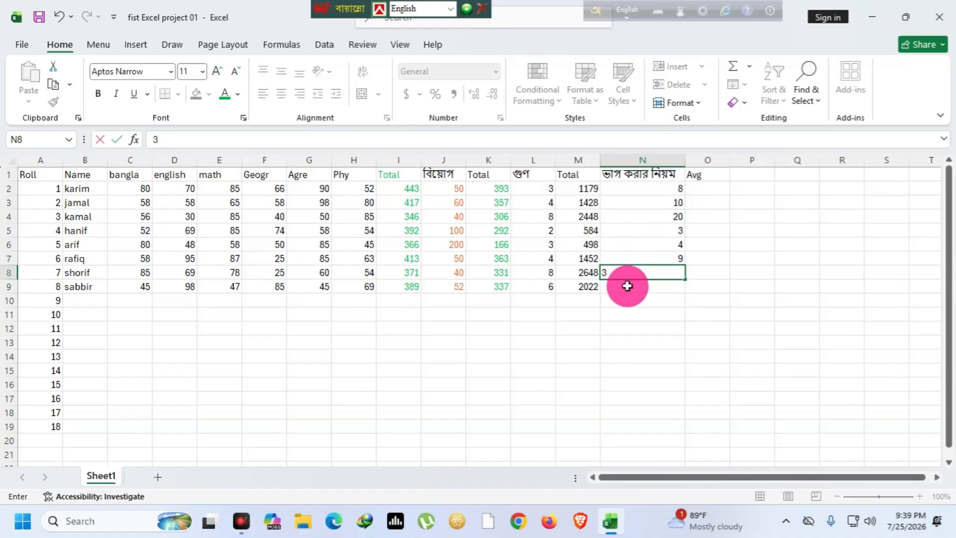
{"action": "left_click", "coordinate": [625, 287]}
{"action": "type", "text": "2"}
{"action": "left_click", "coordinate": [647, 326]}
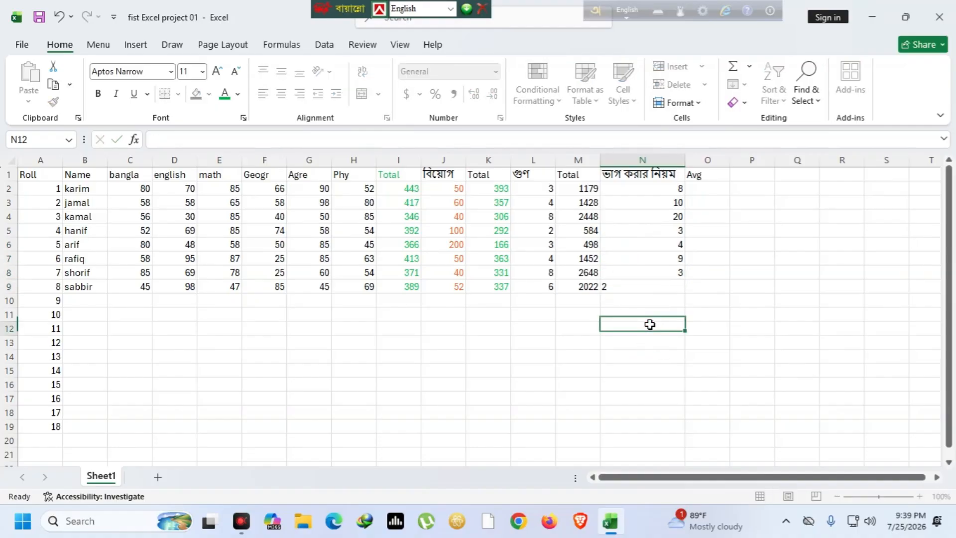
{"action": "left_click", "coordinate": [709, 174]}
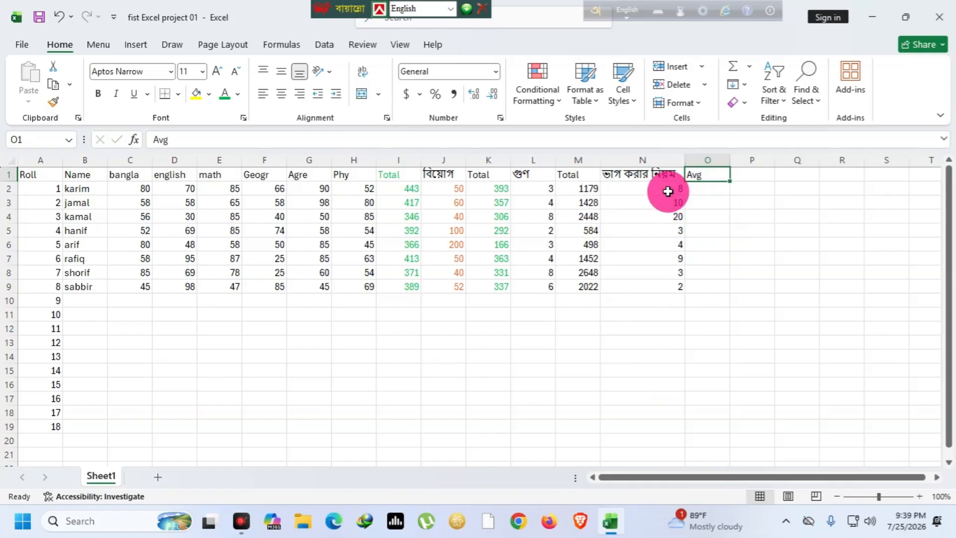
Enter the division formula =M2/N2 in cell O2 under the Avg heading
{"action": "left_click", "coordinate": [587, 189]}
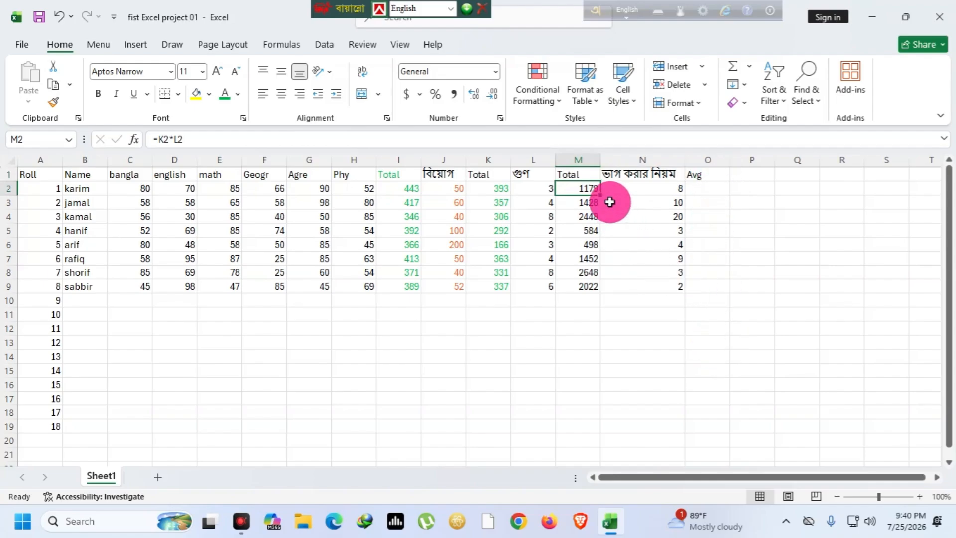
{"action": "left_click", "coordinate": [709, 185]}
{"action": "left_click", "coordinate": [717, 190]}
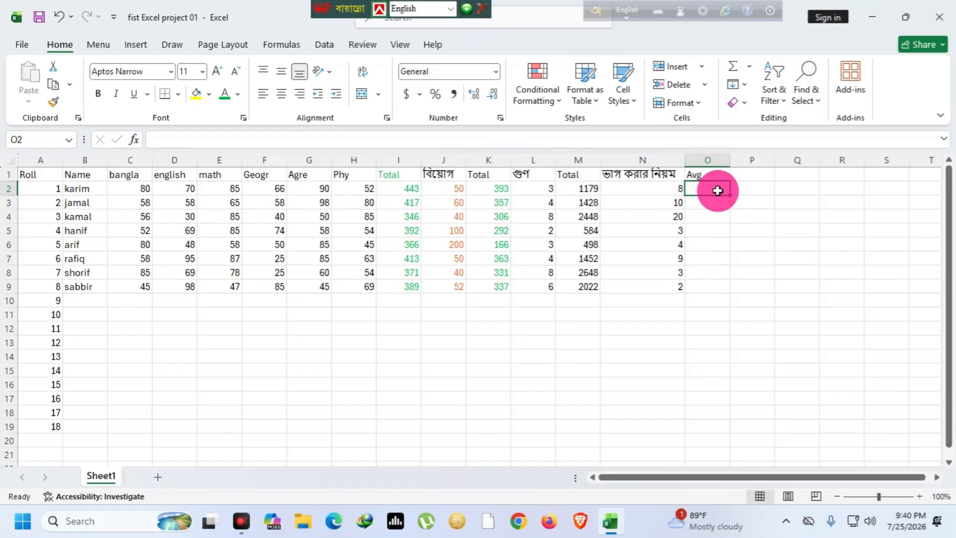
{"action": "type", "text": "="}
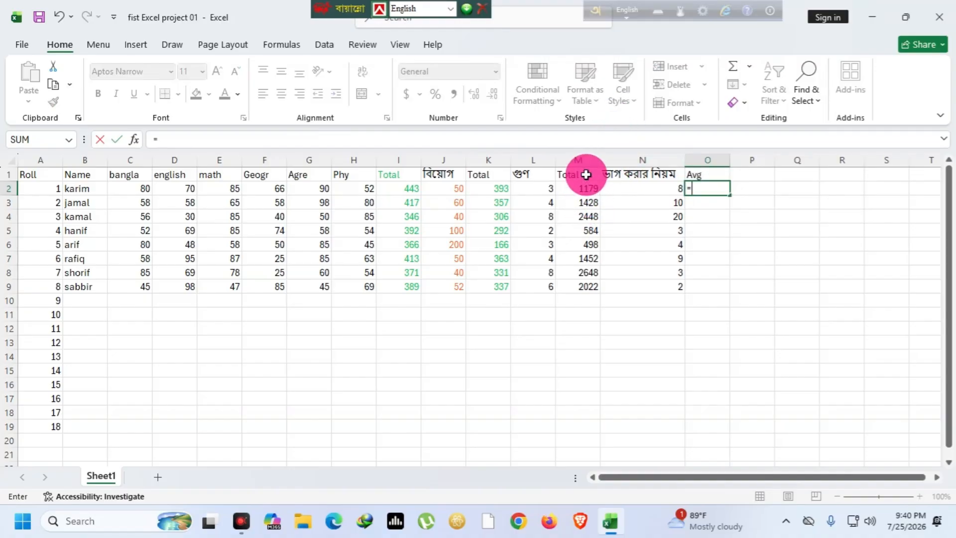
{"action": "type", "text": "m"}
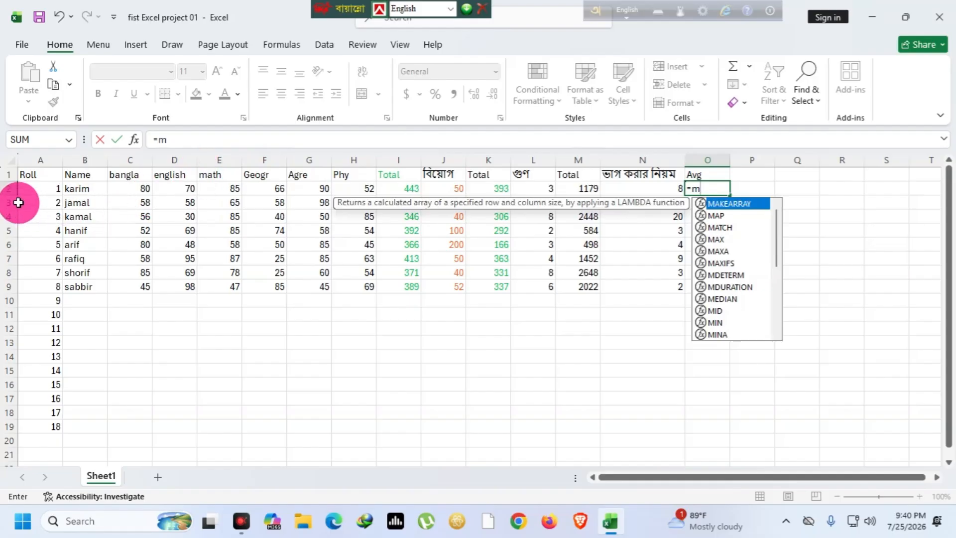
{"action": "type", "text": "2/"}
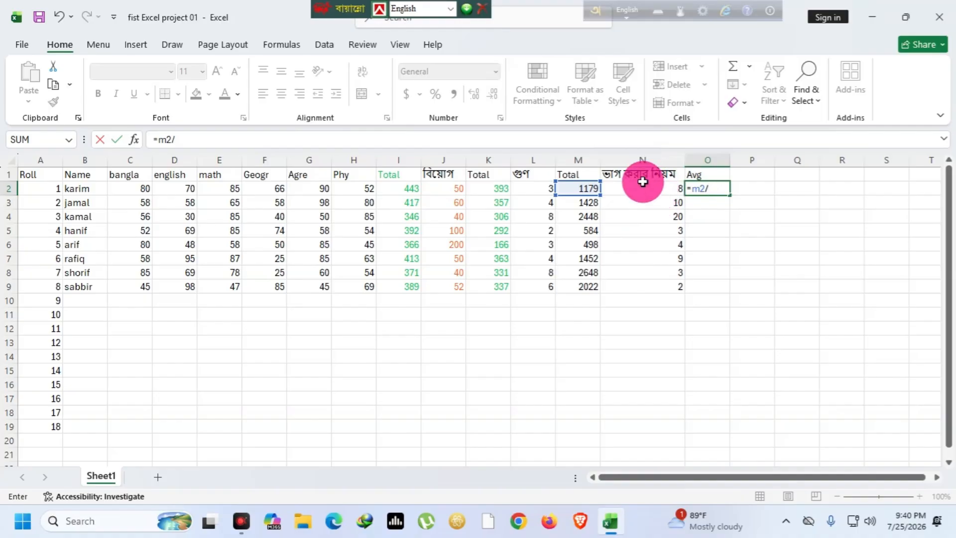
{"action": "type", "text": "n"}
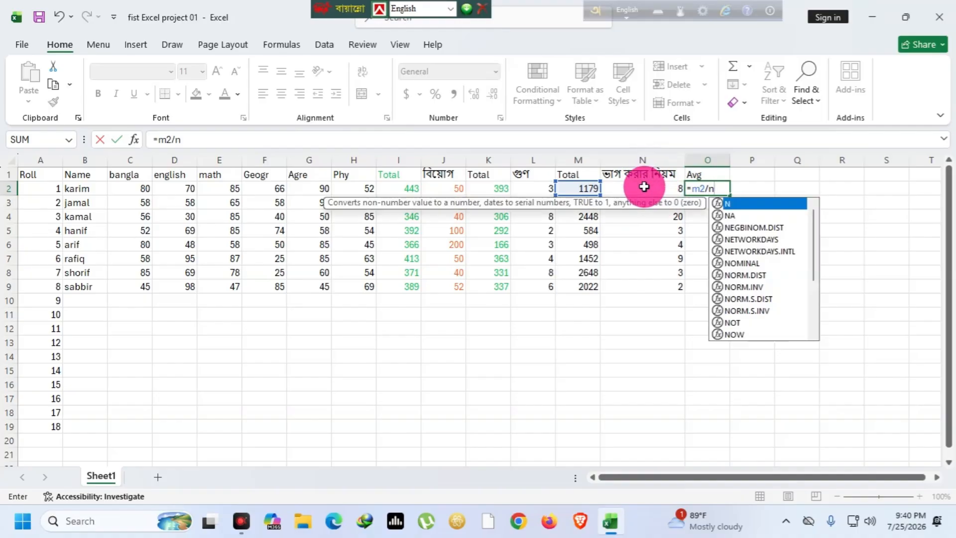
{"action": "type", "text": "2"}
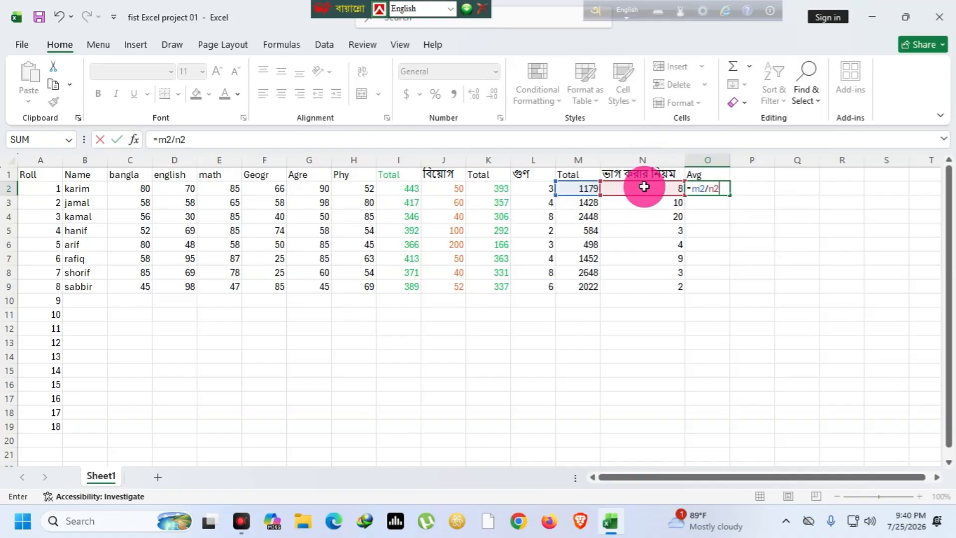
{"action": "key", "text": "Return"}
Copy the division formula from O2 down to O9
{"action": "left_click", "coordinate": [714, 189]}
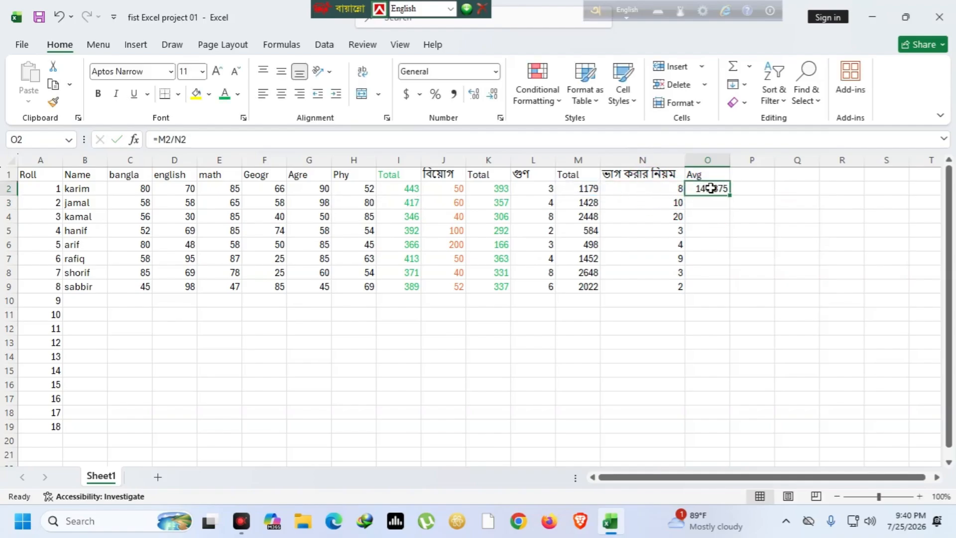
{"action": "left_click_drag", "start_coordinate": [729, 195], "coordinate": [732, 289]}
{"action": "left_click", "coordinate": [729, 381]}
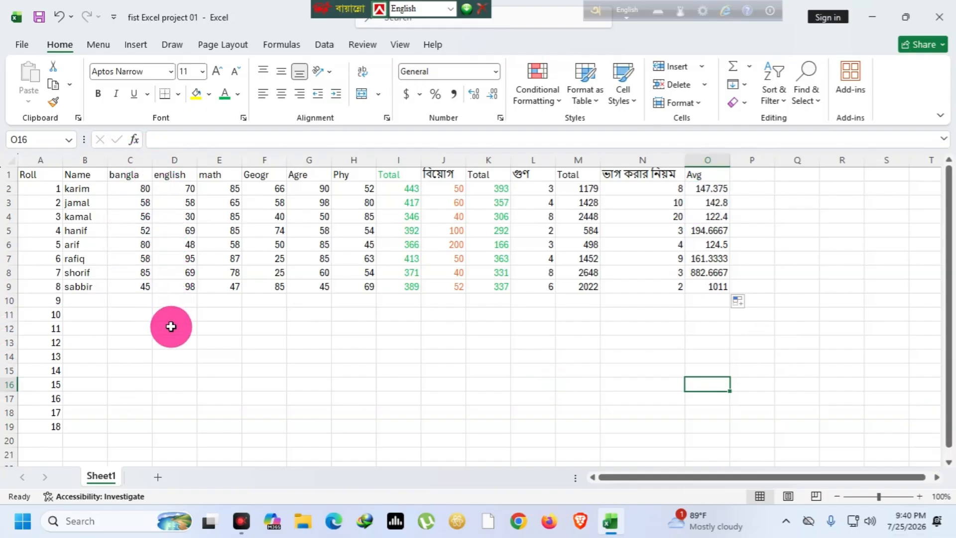
{"action": "left_click", "coordinate": [129, 160]}
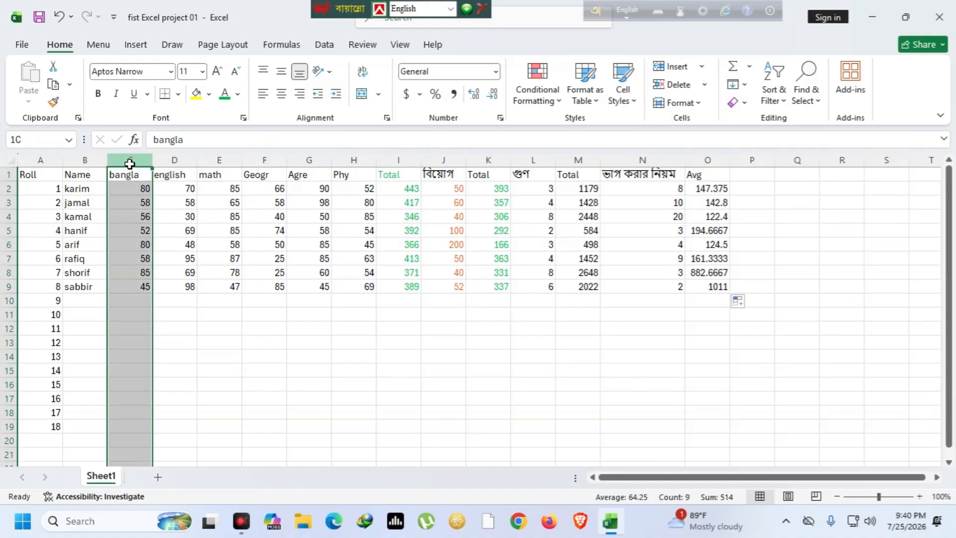
{"action": "left_click", "coordinate": [177, 160]}
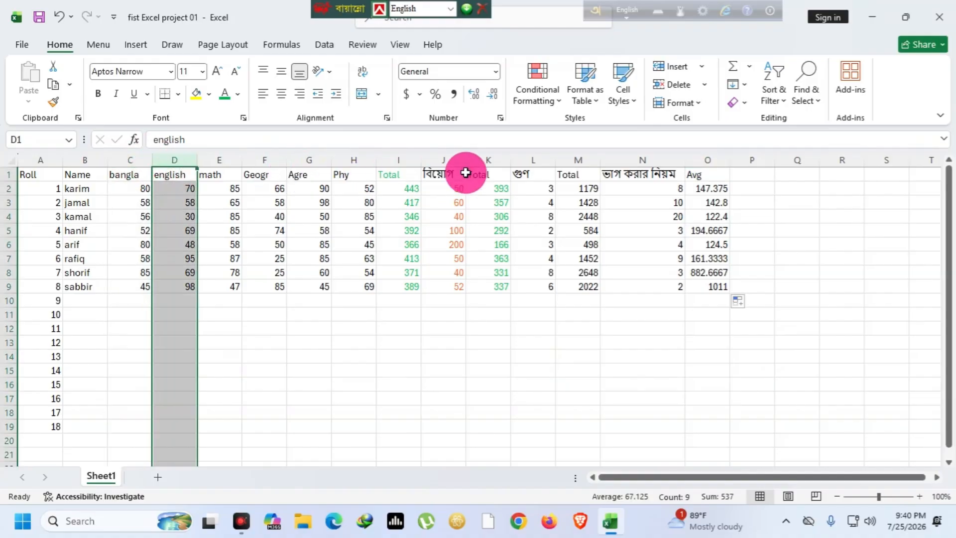
{"action": "left_click", "coordinate": [277, 369]}
Enter the formula =SUM(C2:C9) in cell C10 to total the bangla marks
{"action": "left_click", "coordinate": [132, 301]}
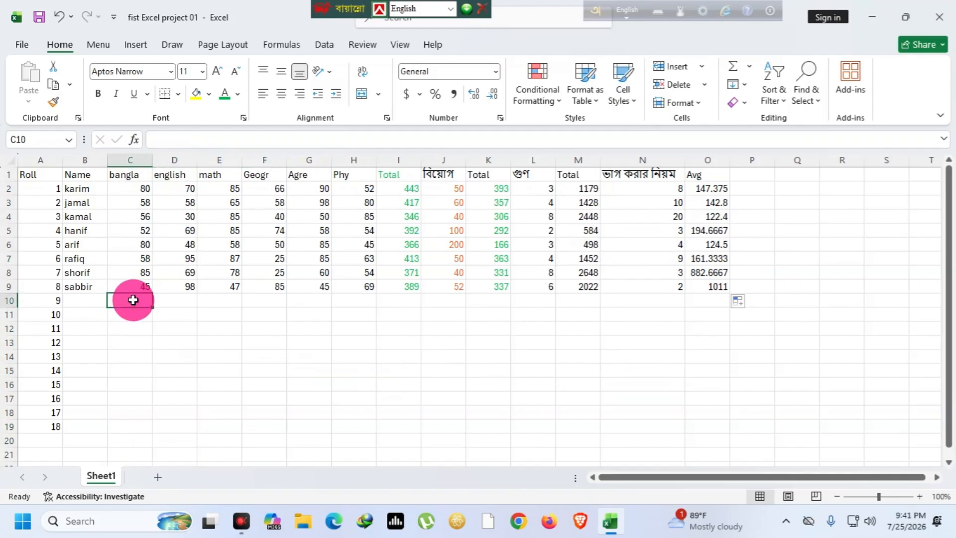
{"action": "type", "text": "="}
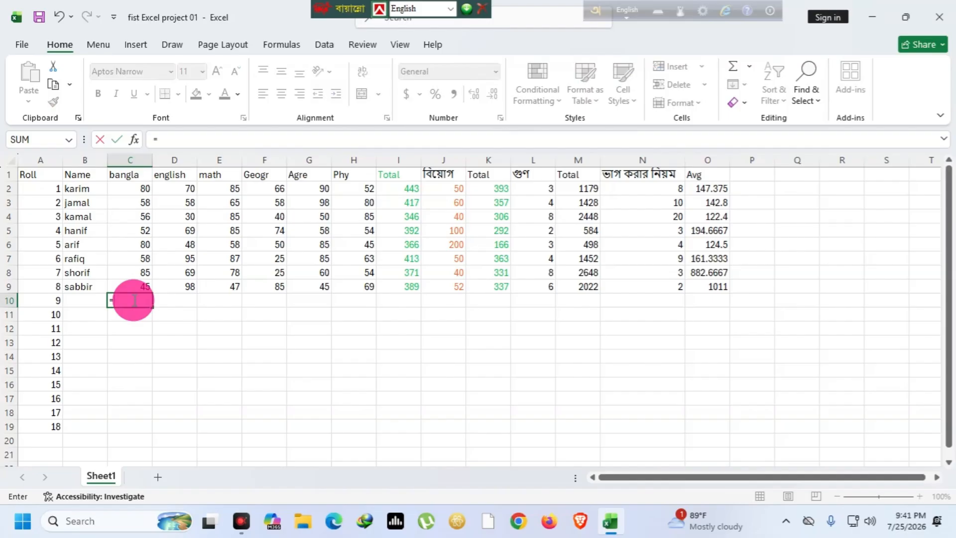
{"action": "type", "text": "sum"}
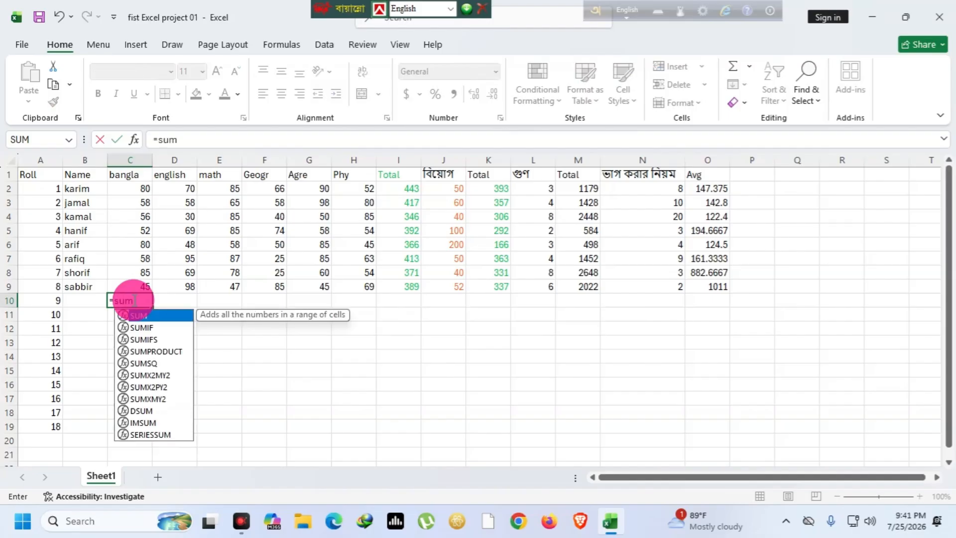
{"action": "type", "text": "("}
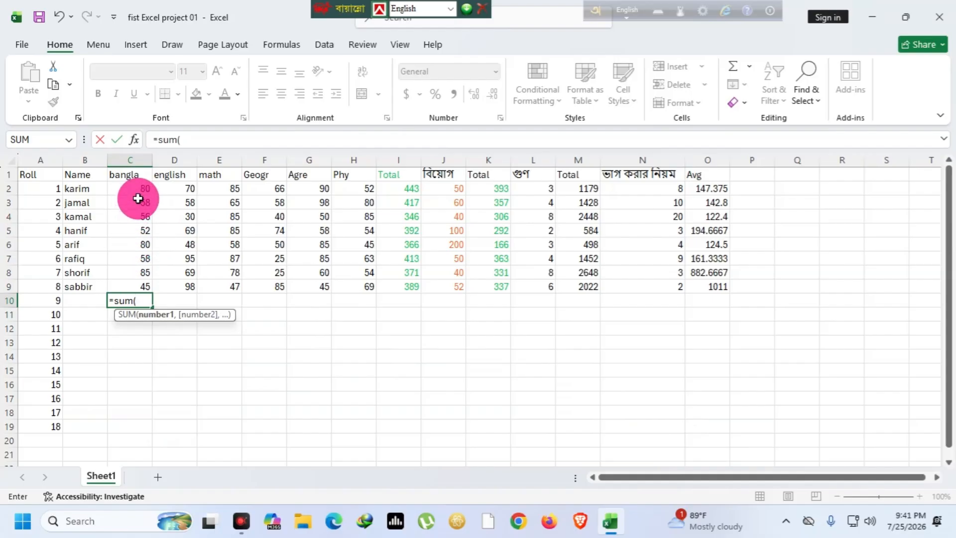
{"action": "type", "text": "c"}
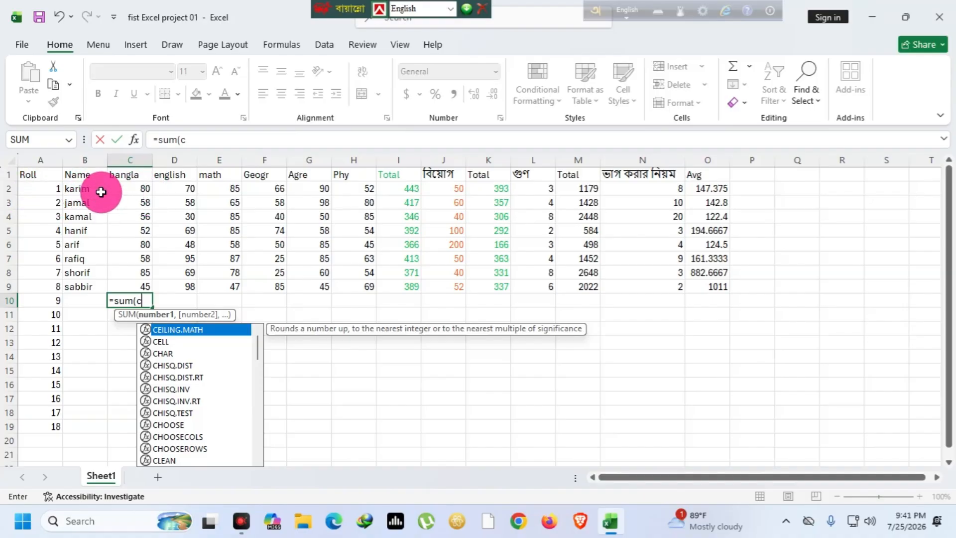
{"action": "type", "text": "2"}
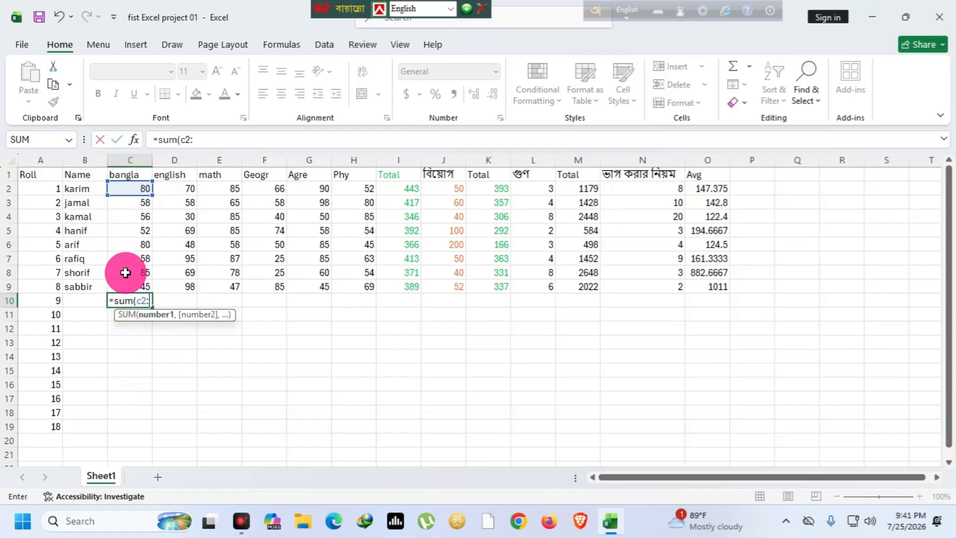
{"action": "type", "text": ":c"}
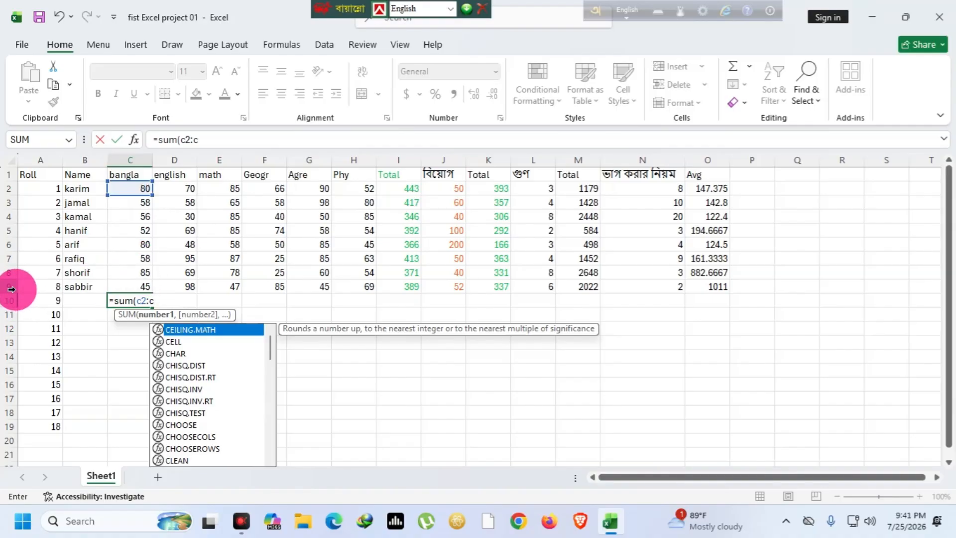
{"action": "type", "text": "9"}
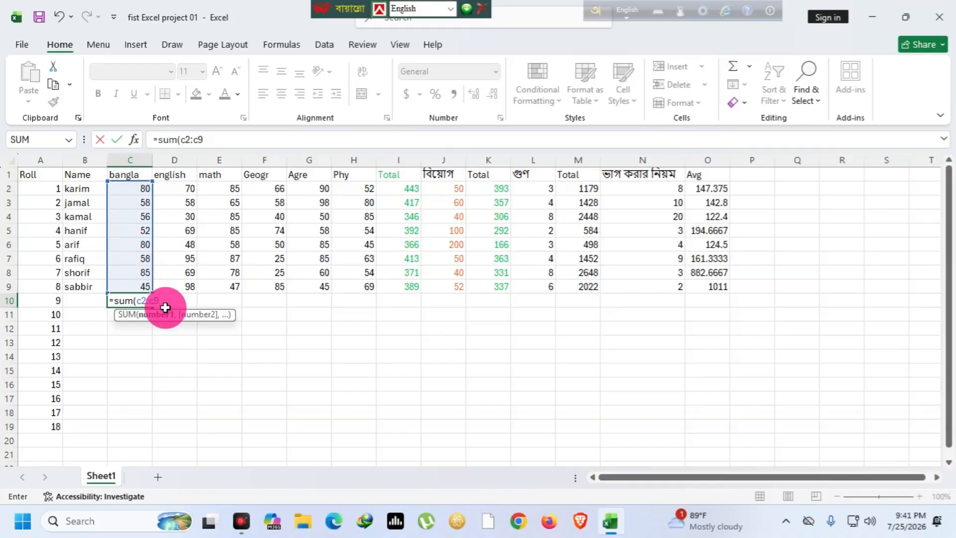
{"action": "key", "text": "Return"}
Copy the sum formula from C10 across row 10 to O10 and check the copied formulas in M10, N10 and O10
{"action": "left_click", "coordinate": [130, 300]}
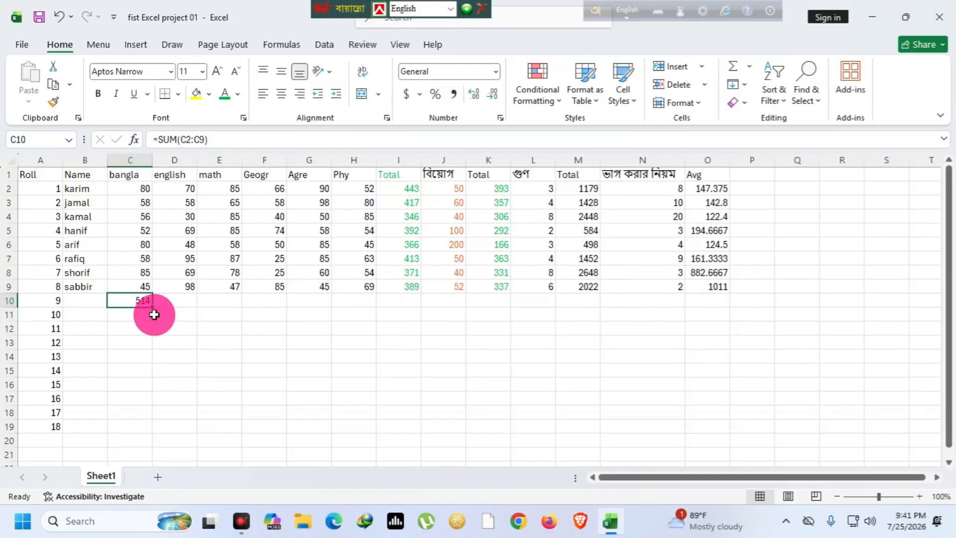
{"action": "left_click_drag", "start_coordinate": [152, 307], "coordinate": [715, 311]}
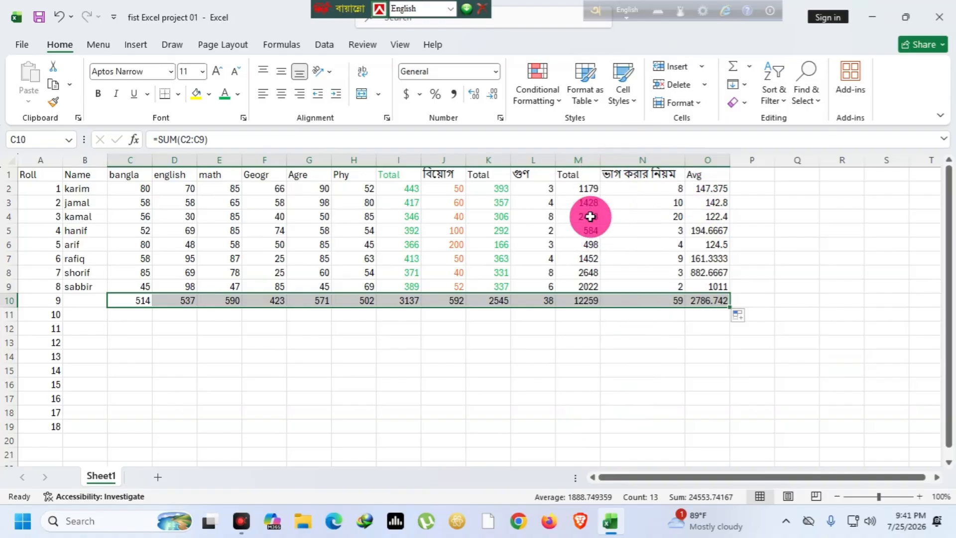
{"action": "left_click", "coordinate": [579, 360]}
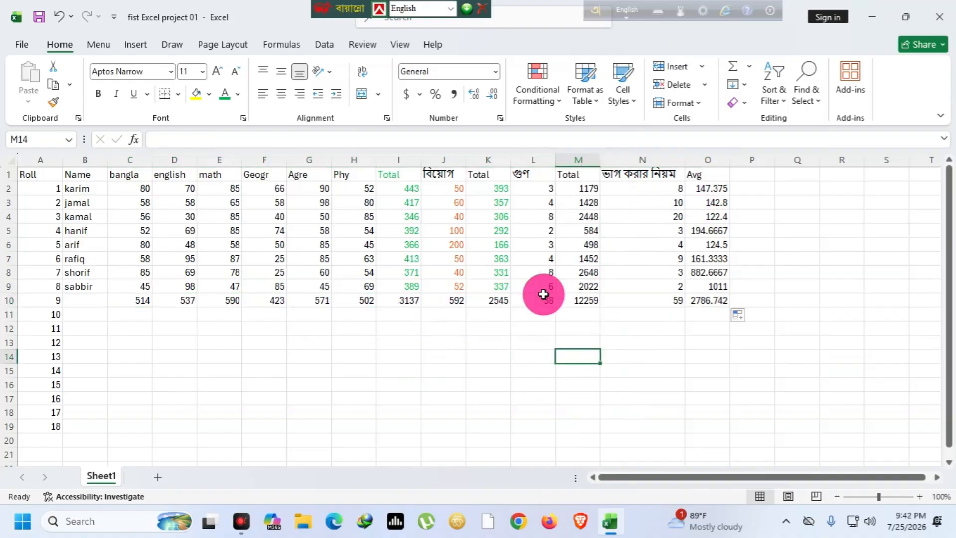
{"action": "left_click", "coordinate": [582, 302]}
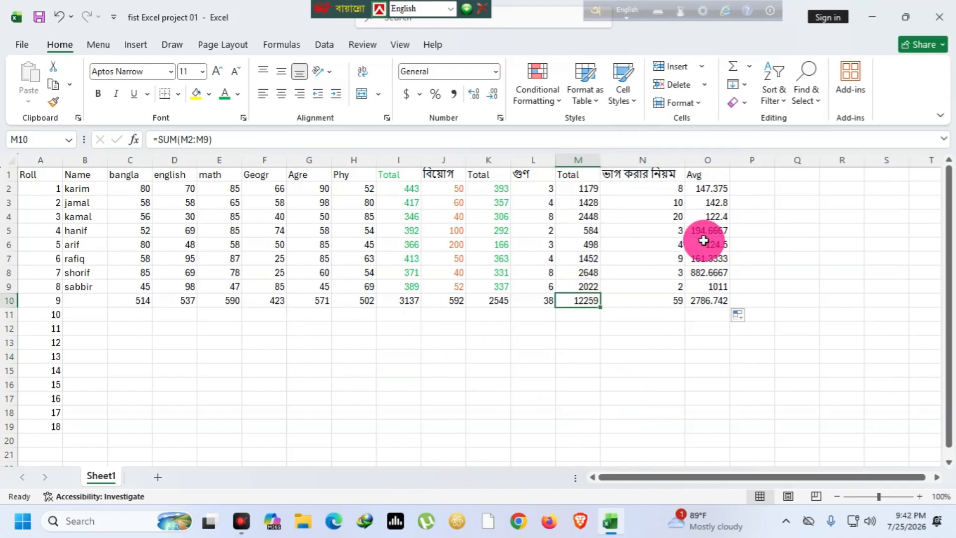
{"action": "left_click", "coordinate": [677, 299]}
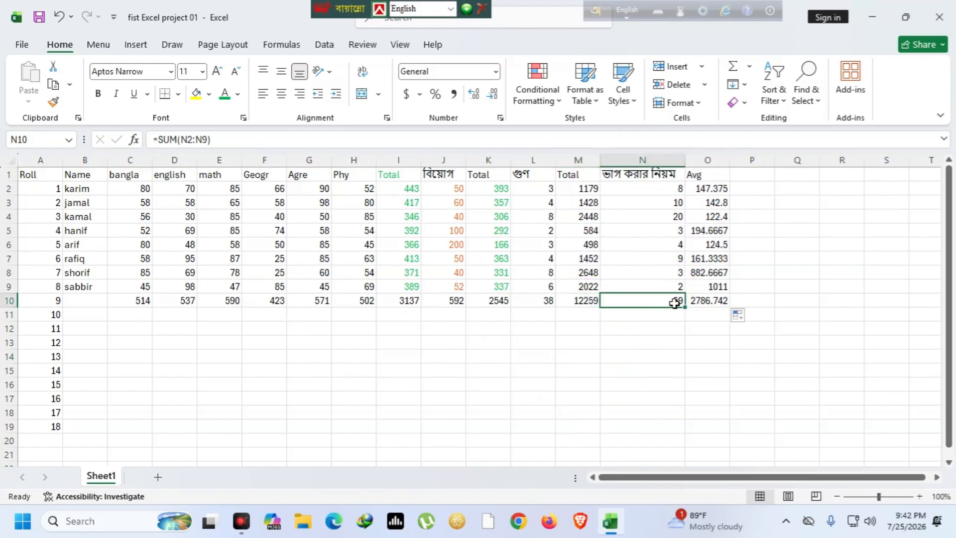
{"action": "left_click", "coordinate": [708, 301]}
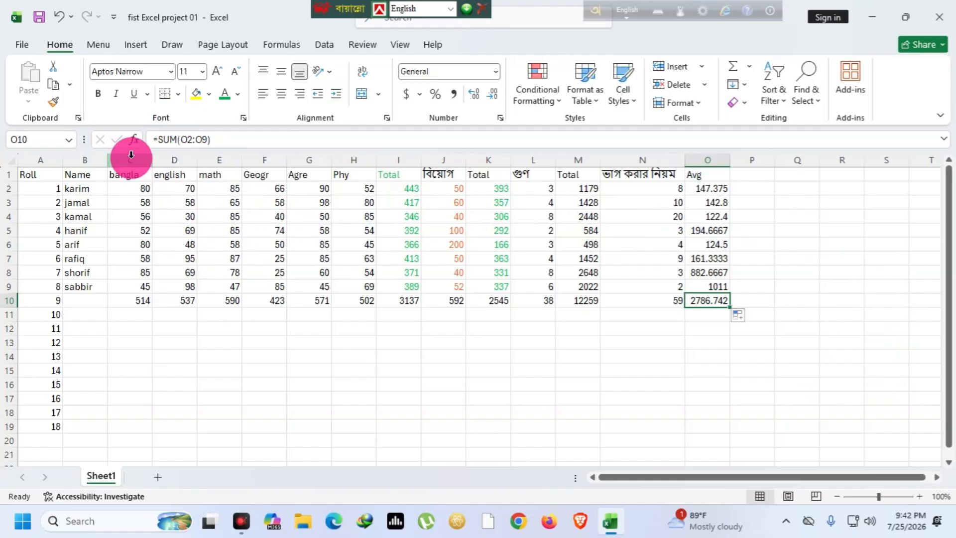
{"action": "left_click", "coordinate": [176, 244]}
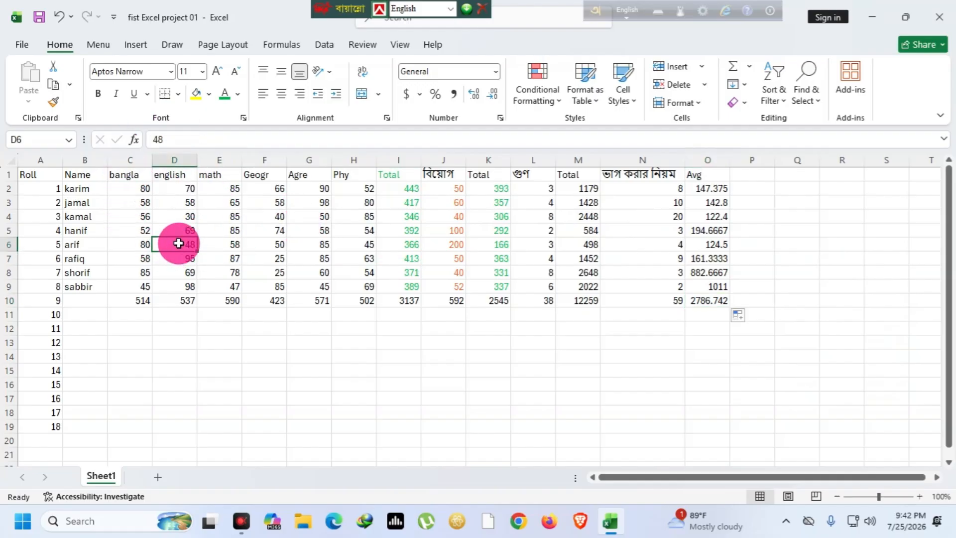
Export the sheet as a PDF named fist Excel project 01 to the Desktop
{"action": "left_click", "coordinate": [22, 43]}
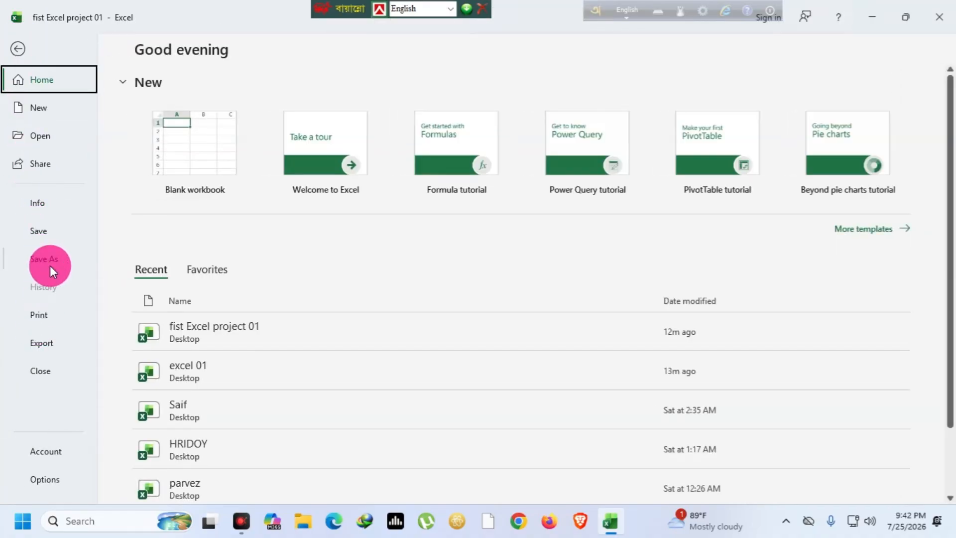
{"action": "left_click", "coordinate": [39, 343]}
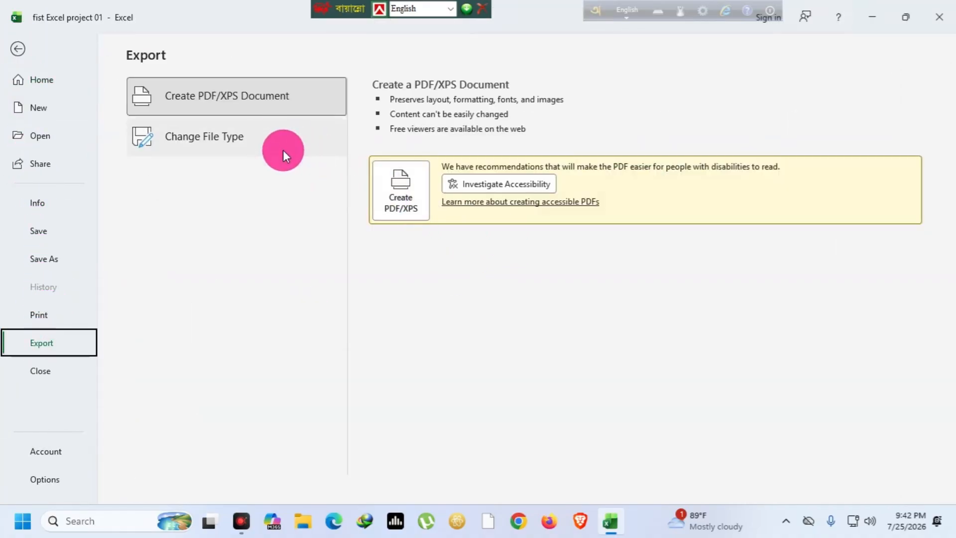
{"action": "left_click", "coordinate": [405, 218]}
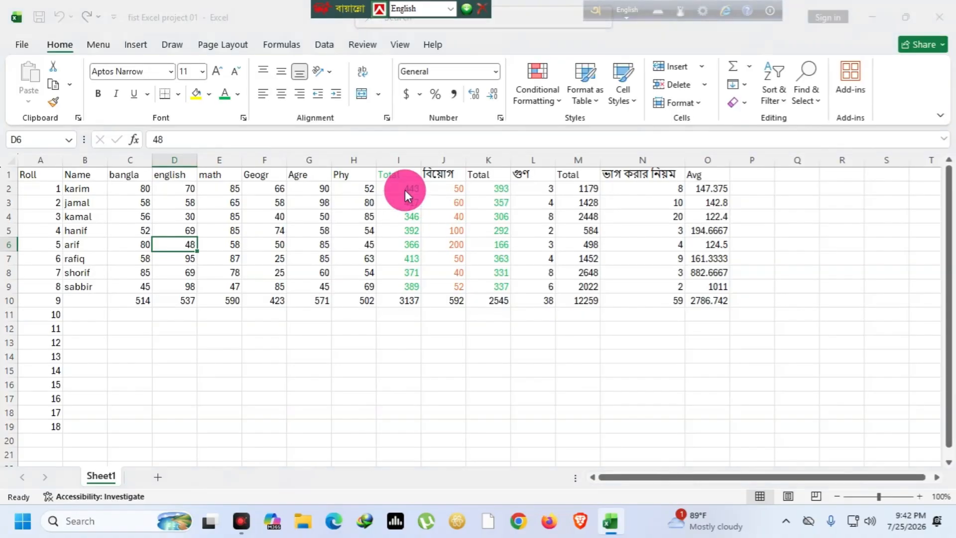
{"action": "left_click", "coordinate": [59, 187]}
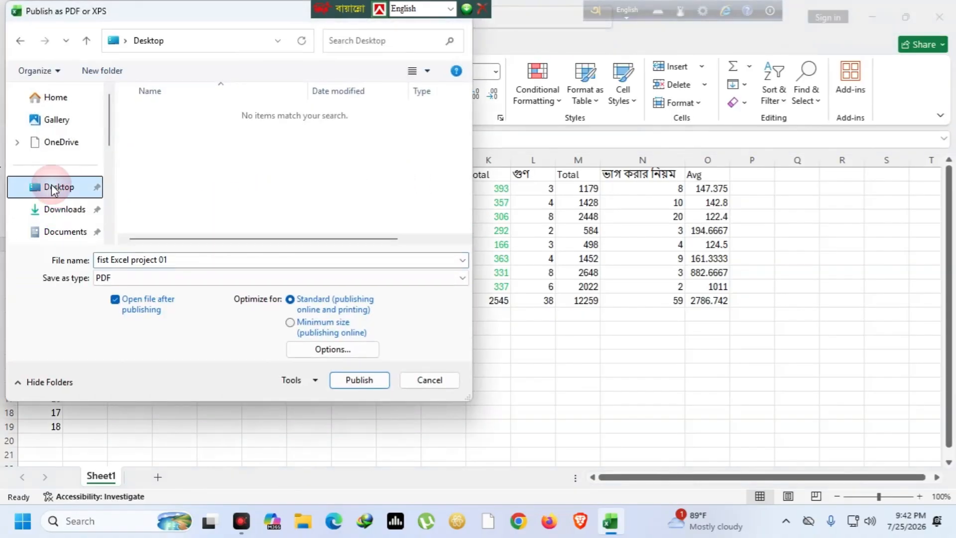
{"action": "left_click", "coordinate": [359, 379]}
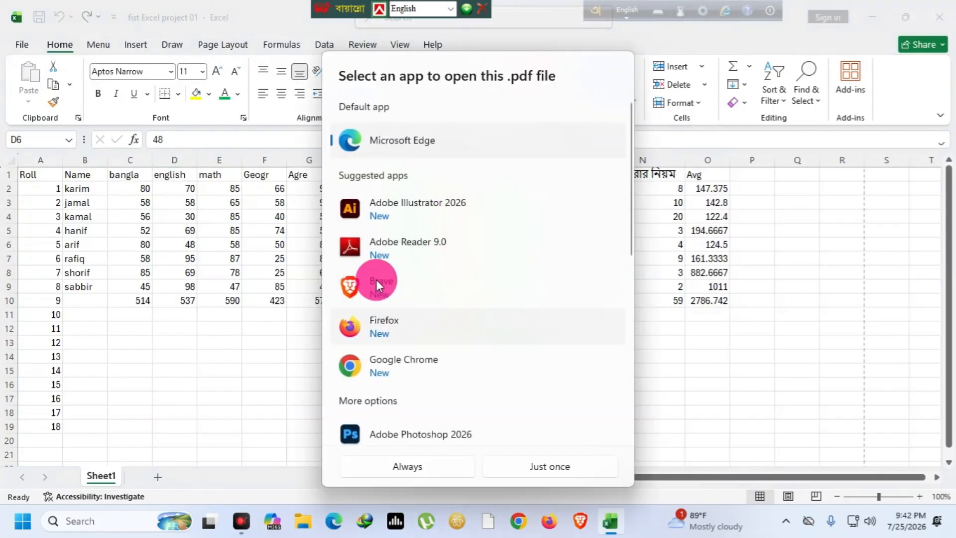
Open the exported PDF in Adobe Reader 9.0, set it to always open PDF files, and accept its license agreement
{"action": "left_click", "coordinate": [418, 244]}
{"action": "left_click", "coordinate": [423, 441]}
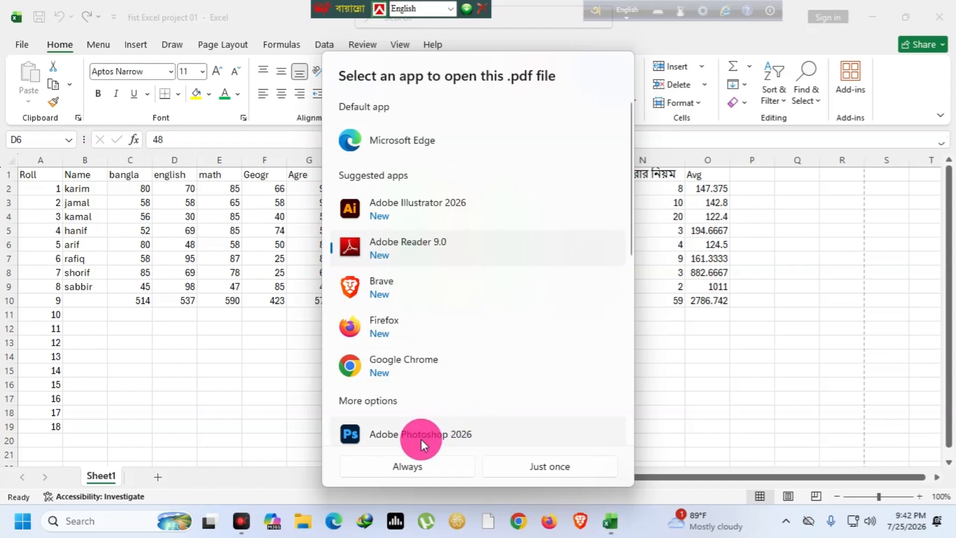
{"action": "left_click", "coordinate": [434, 461]}
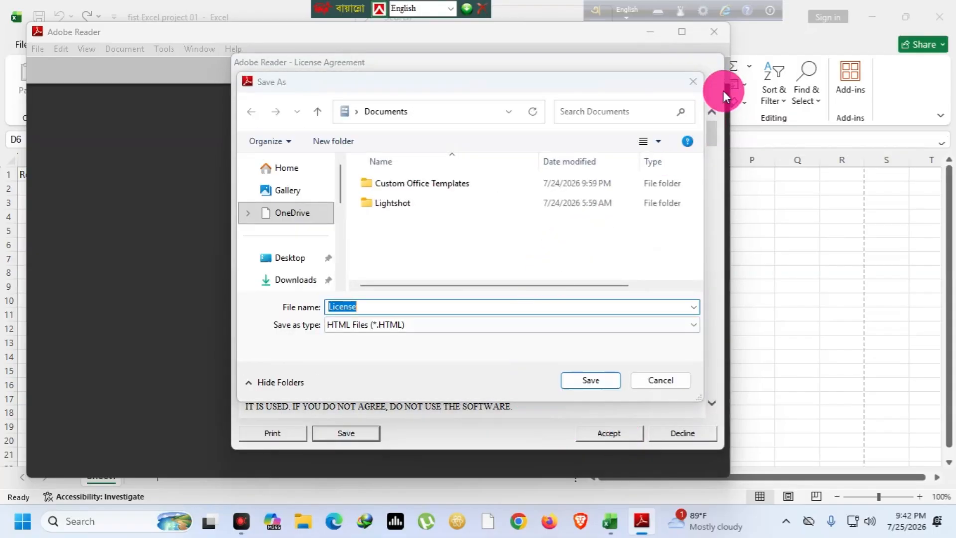
{"action": "left_click", "coordinate": [689, 81]}
{"action": "left_click", "coordinate": [605, 435]}
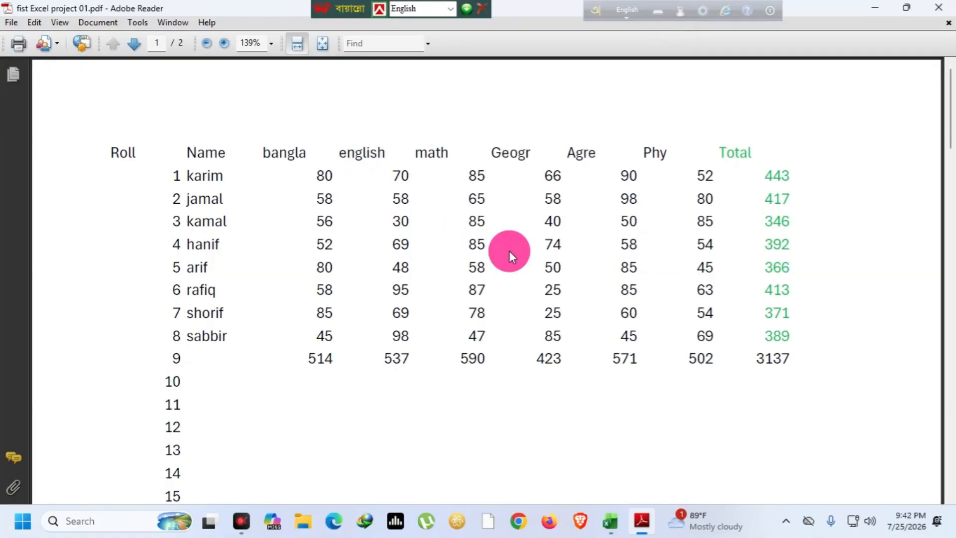
Look over the exported marks sheet PDF at 100% zoom, and close it
{"action": "scroll", "coordinate": [508, 250], "scroll_direction": "down", "scroll_amount": 6}
{"action": "scroll", "coordinate": [528, 294], "scroll_direction": "up", "scroll_amount": 5}
{"action": "left_click", "coordinate": [275, 42]}
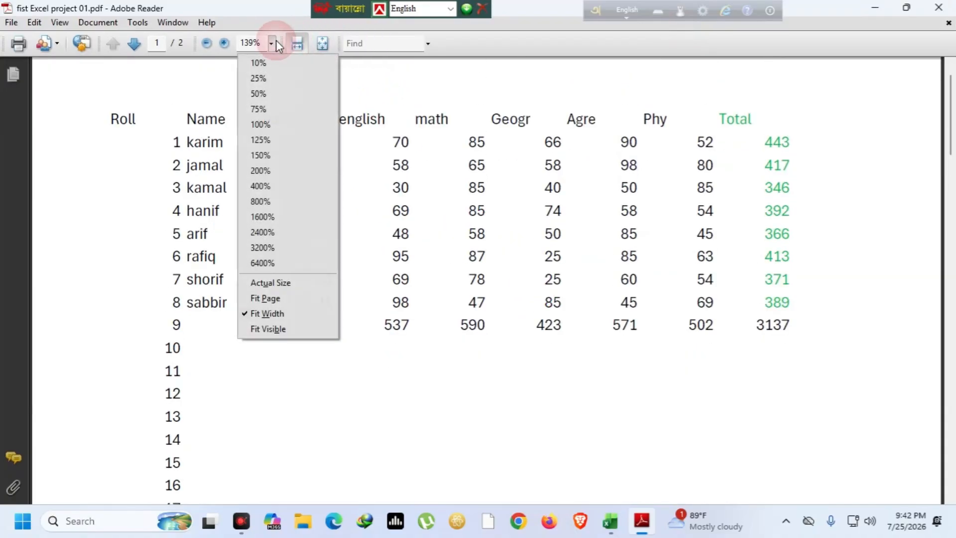
{"action": "left_click", "coordinate": [261, 124]}
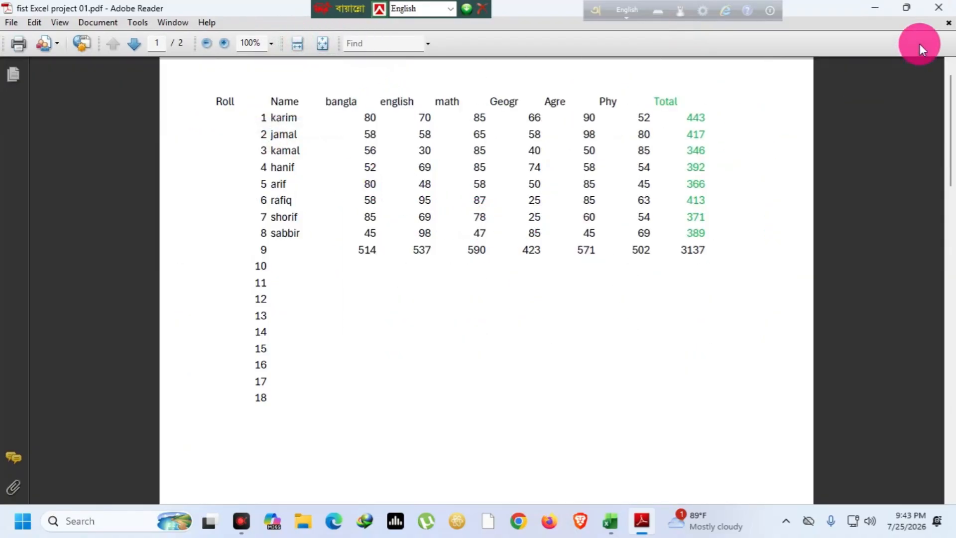
{"action": "left_click", "coordinate": [938, 8]}
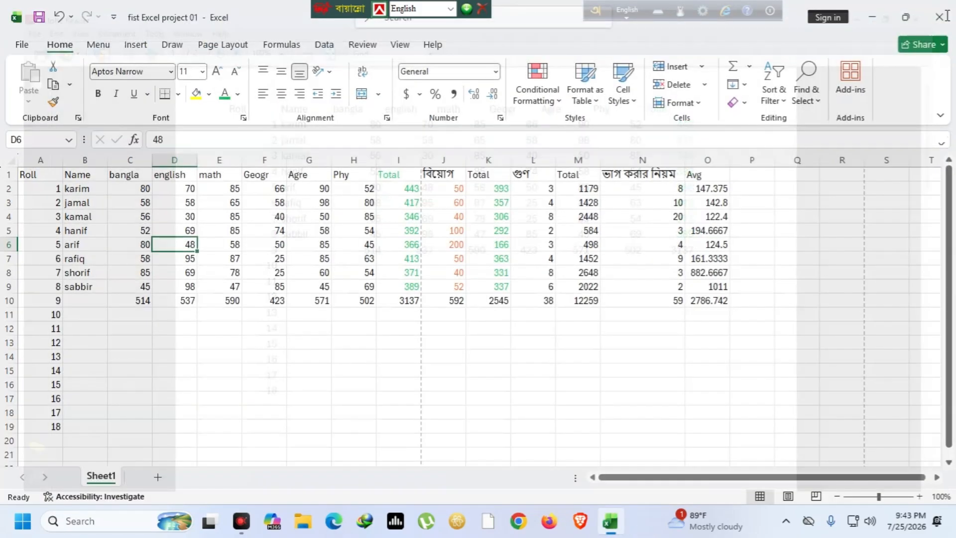
Apply All Borders to the marks table in cells A1:O10
{"action": "left_click", "coordinate": [707, 342]}
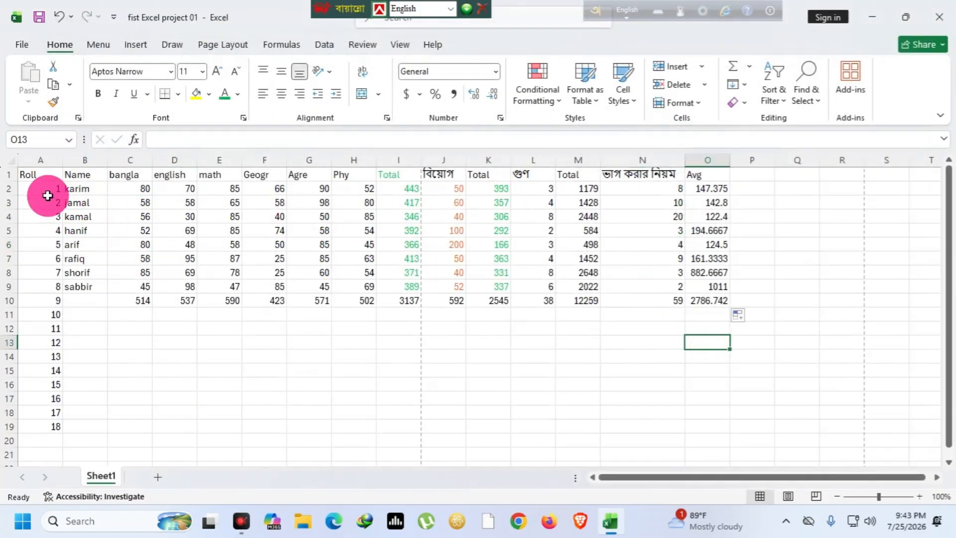
{"action": "left_click_drag", "start_coordinate": [19, 174], "coordinate": [699, 296]}
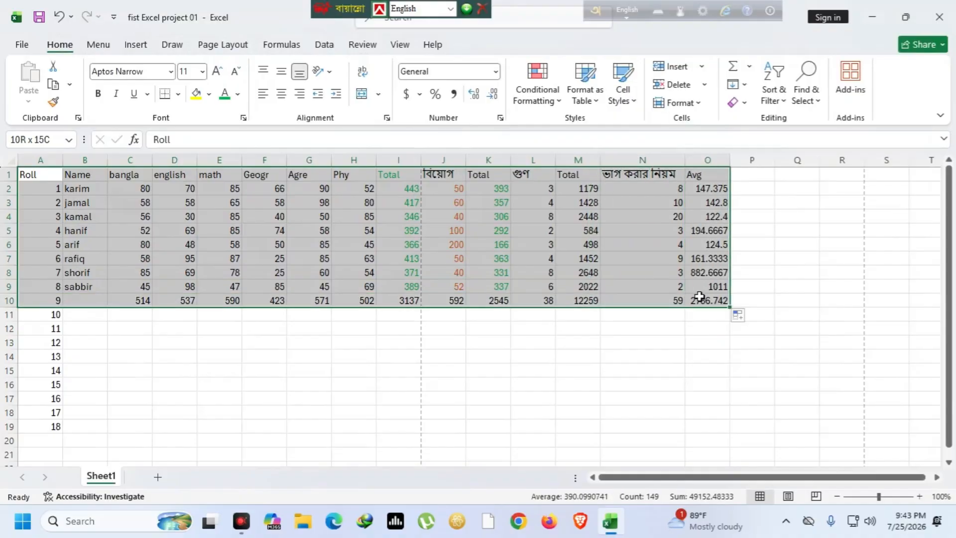
{"action": "left_click", "coordinate": [179, 94]}
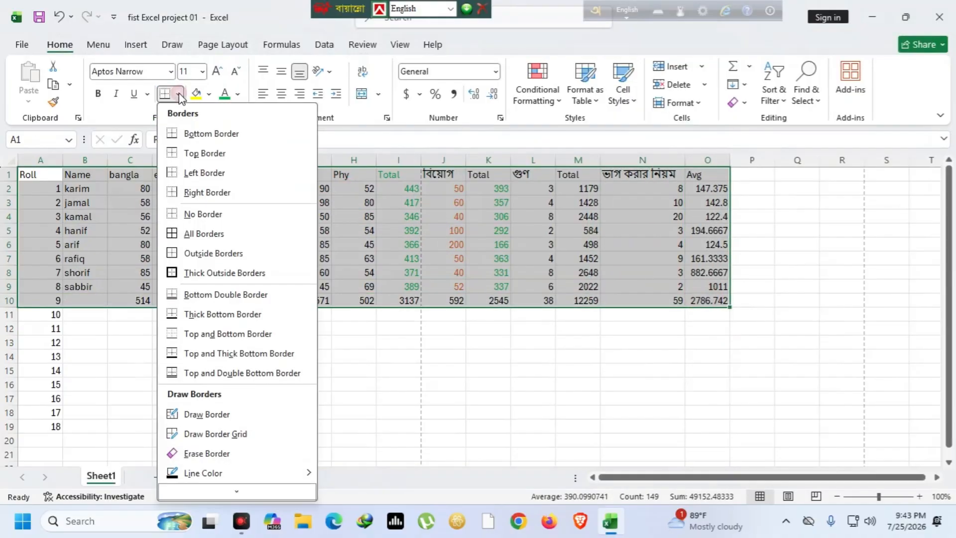
{"action": "left_click", "coordinate": [204, 233]}
{"action": "left_click", "coordinate": [346, 351]}
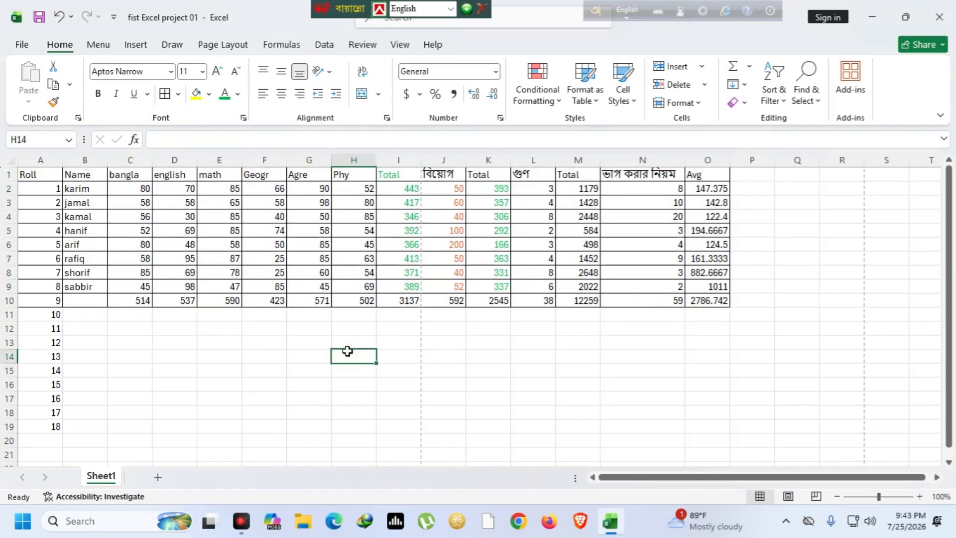
Export the bordered sheet as a PDF over fist Excel project 01 on the Desktop, check it, and close the PDF
{"action": "left_click", "coordinate": [22, 43]}
{"action": "left_click", "coordinate": [48, 348]}
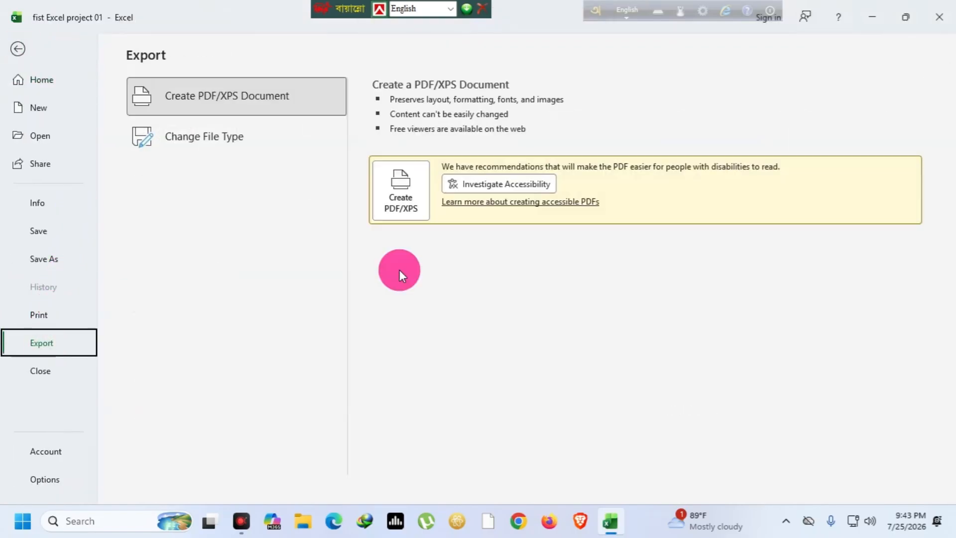
{"action": "left_click", "coordinate": [398, 189]}
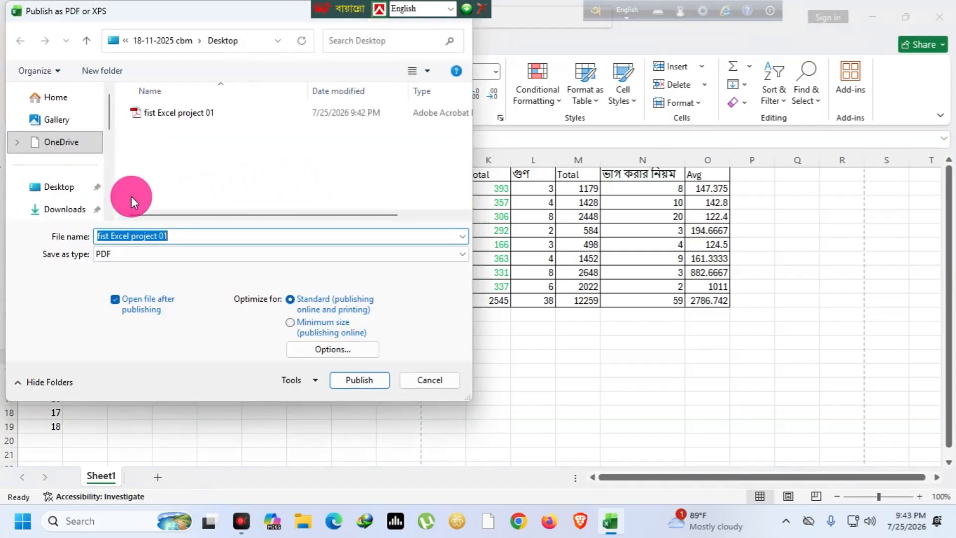
{"action": "left_click", "coordinate": [58, 187]}
{"action": "left_click", "coordinate": [348, 380]}
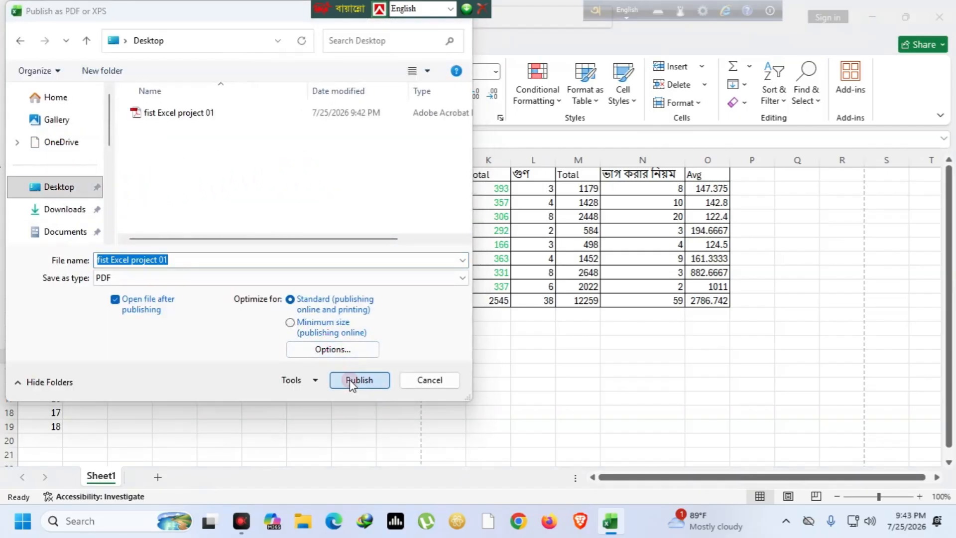
{"action": "left_click", "coordinate": [513, 259]}
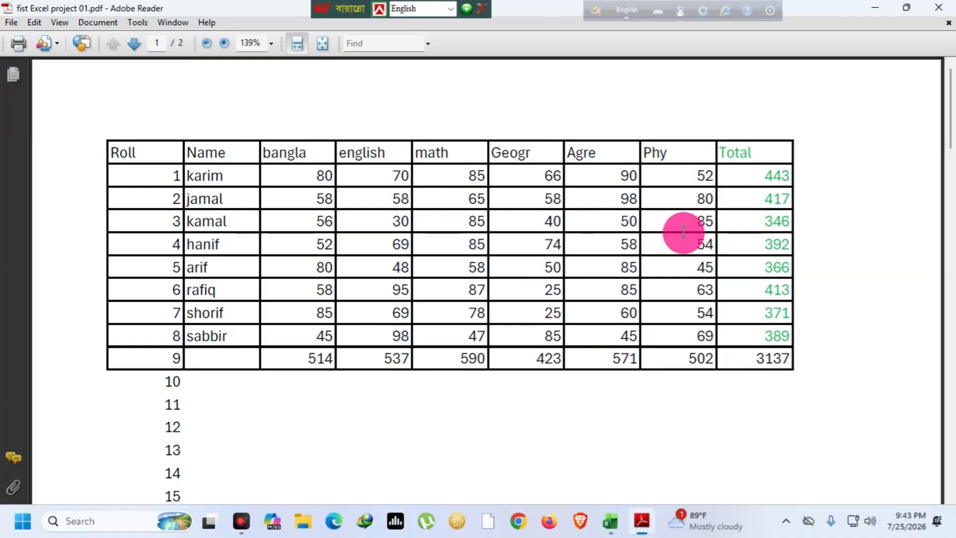
{"action": "left_click", "coordinate": [938, 7]}
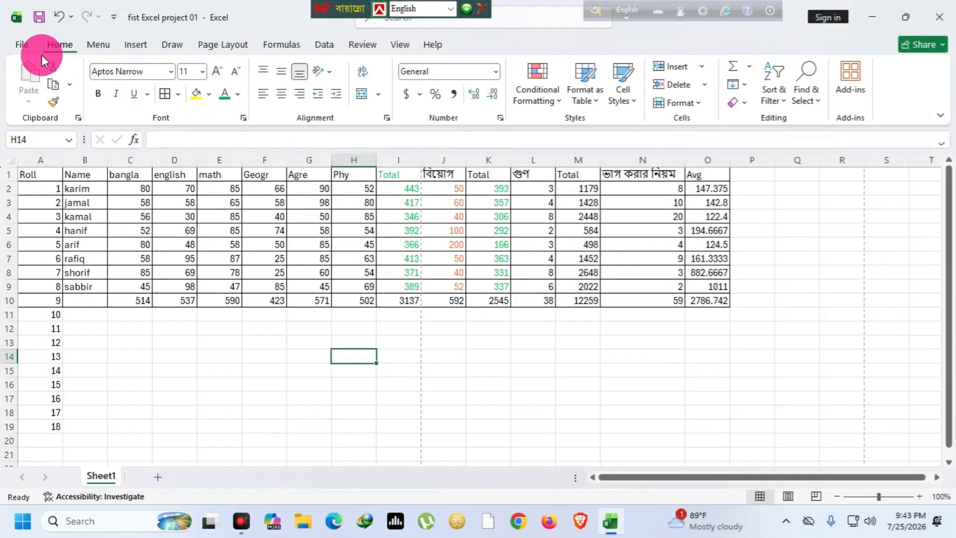
Set the print page setup to Landscape orientation, 95% scaling and Legal (8 1/2 x 14 in) paper
{"action": "left_click", "coordinate": [20, 44]}
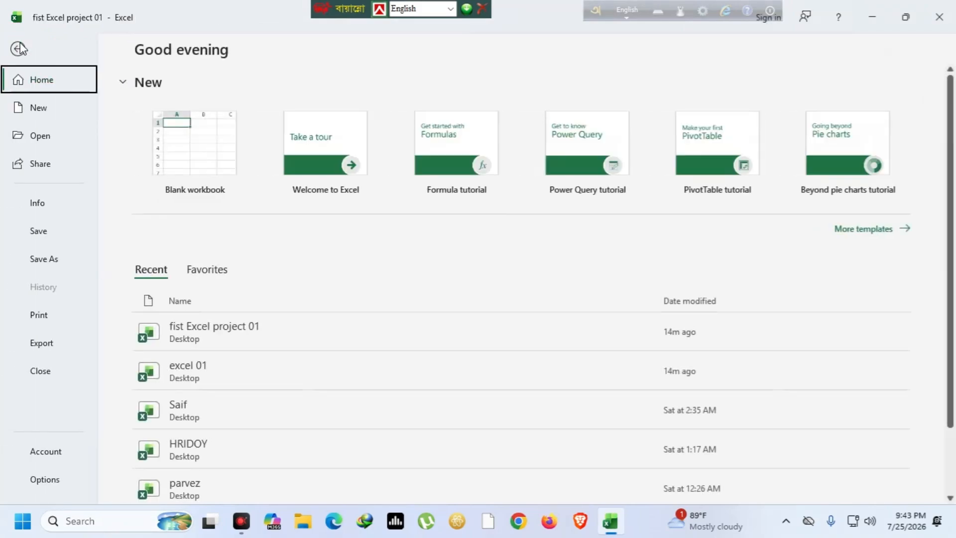
{"action": "left_click", "coordinate": [43, 315]}
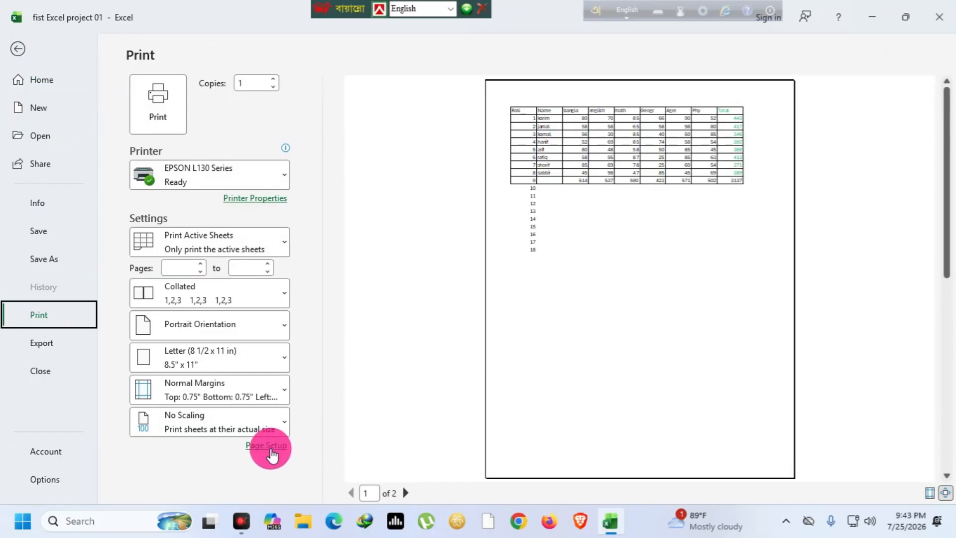
{"action": "left_click", "coordinate": [267, 445]}
{"action": "left_click", "coordinate": [481, 151]}
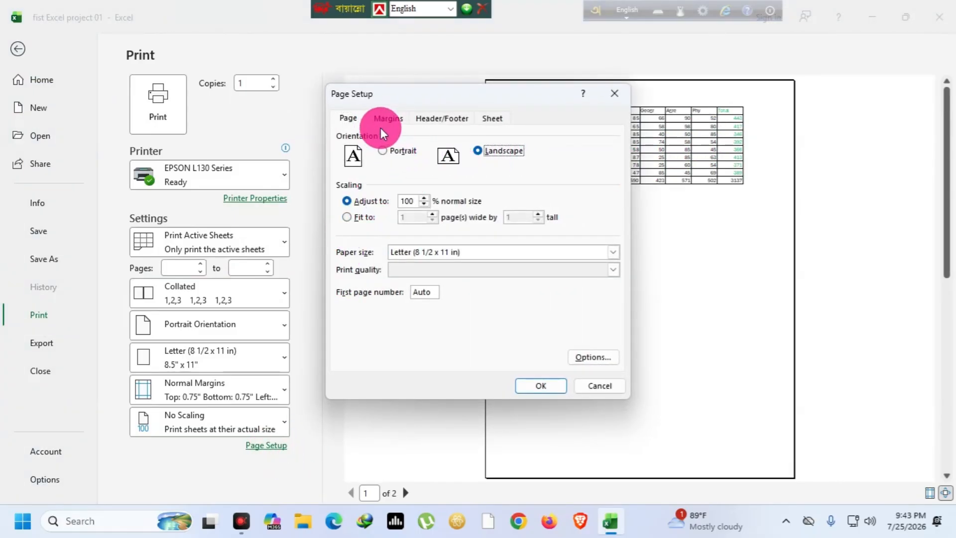
{"action": "left_click", "coordinate": [423, 204]}
{"action": "left_click", "coordinate": [423, 204]}
{"action": "left_click", "coordinate": [423, 198]}
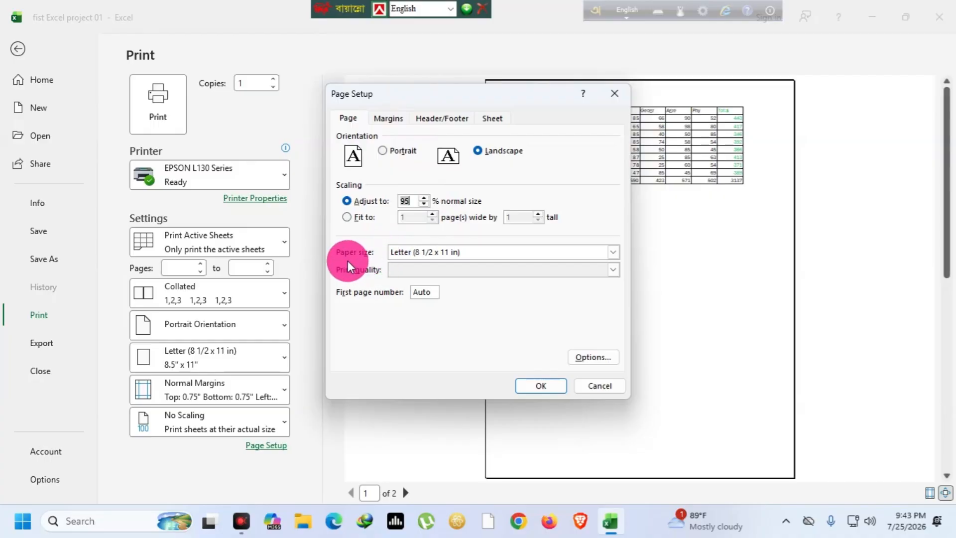
{"action": "left_click", "coordinate": [437, 252]}
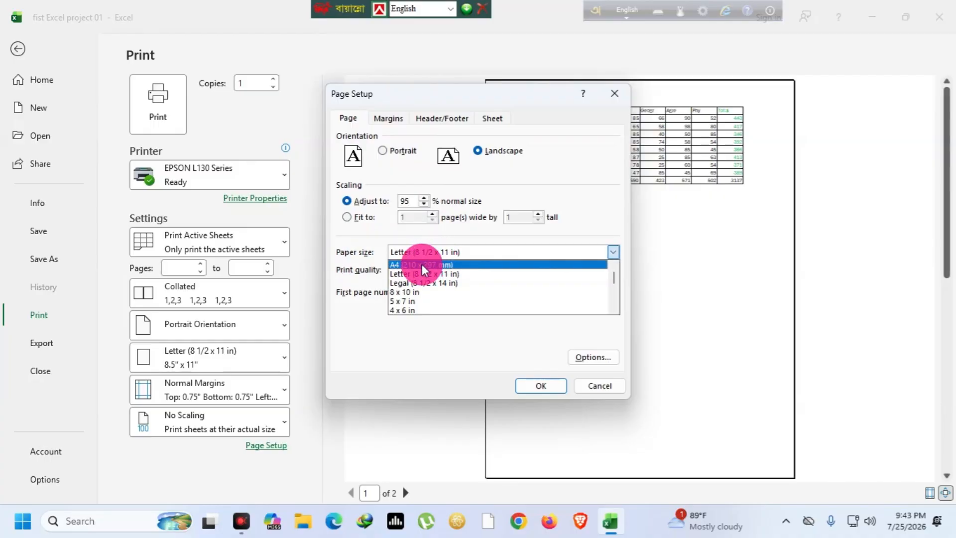
{"action": "left_click", "coordinate": [415, 282]}
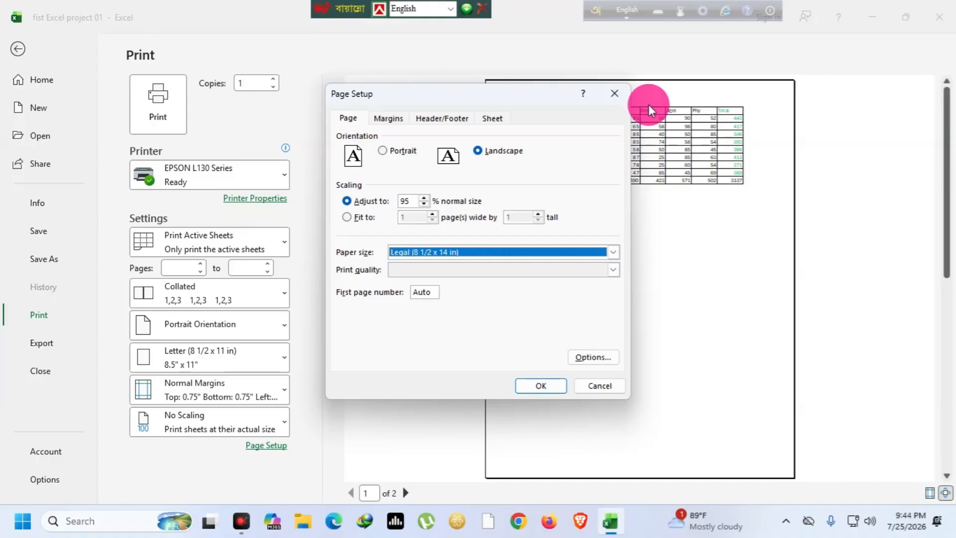
{"action": "left_click", "coordinate": [529, 383]}
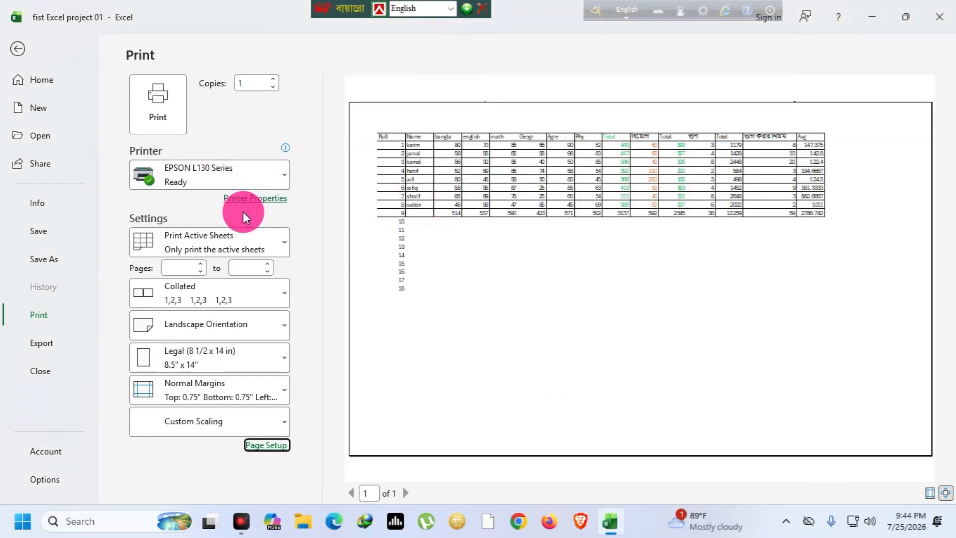
Review the paper size choices and Landscape orientation in the page setup, keeping Legal (8 1/2 x 14 in)
{"action": "left_click", "coordinate": [265, 444]}
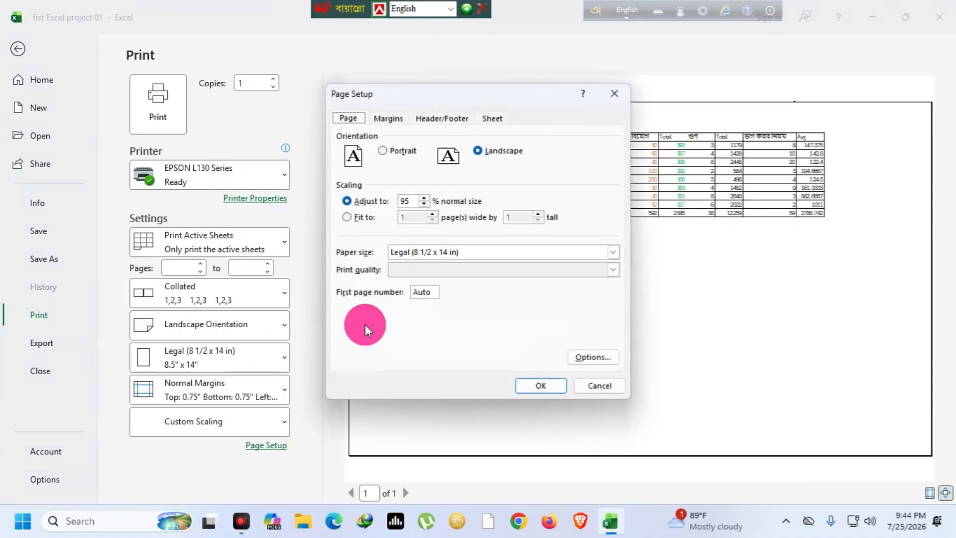
{"action": "left_click", "coordinate": [446, 255]}
{"action": "left_click", "coordinate": [404, 291]}
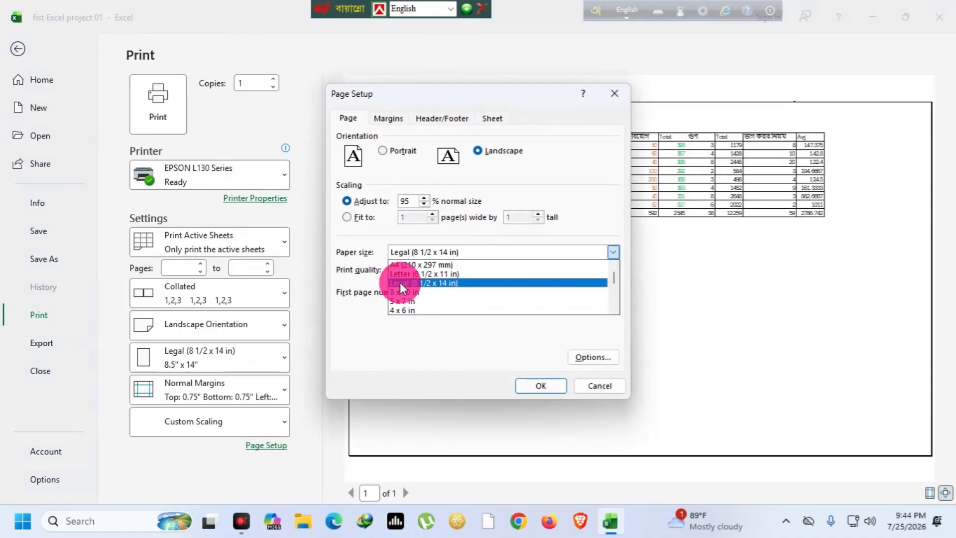
{"action": "left_click", "coordinate": [495, 151]}
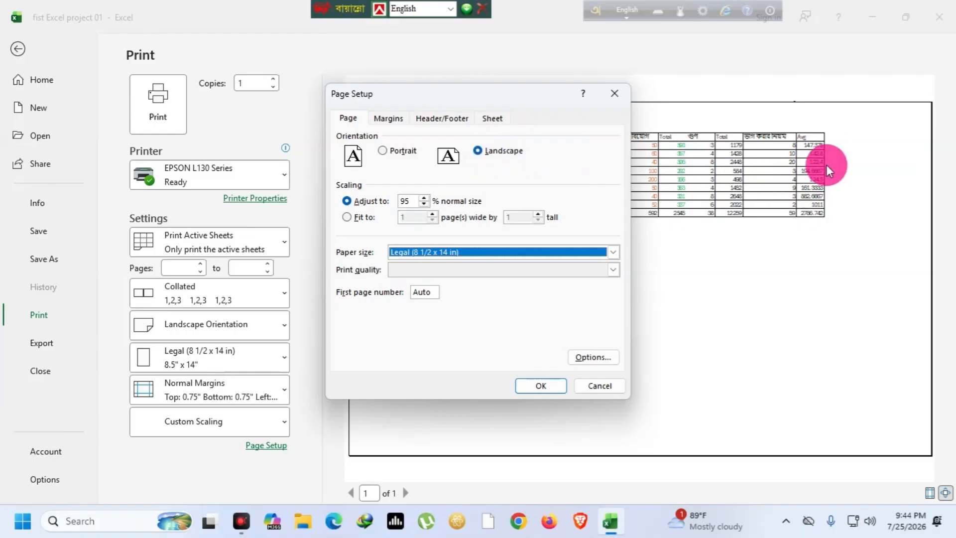
{"action": "left_click", "coordinate": [527, 385]}
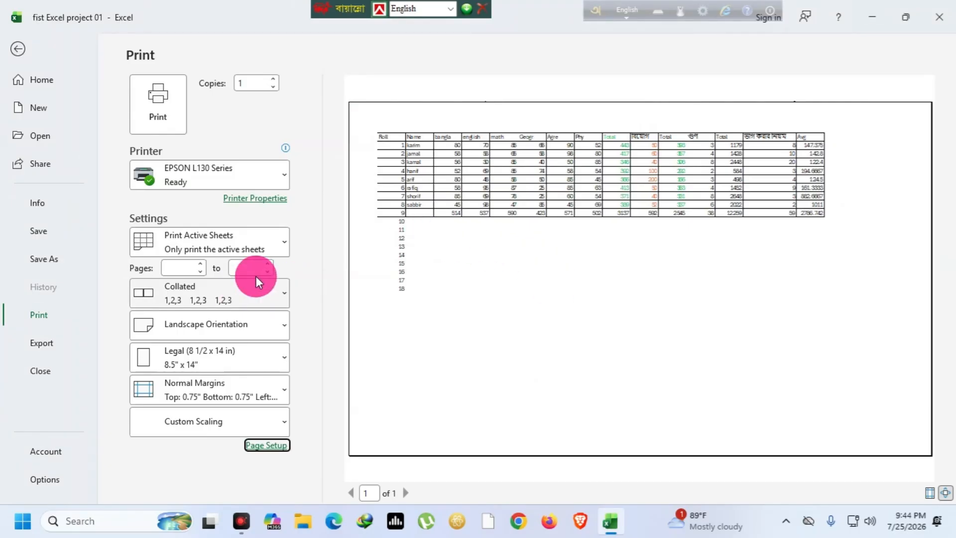
Review the document size, orientation and quality settings in the EPSON L130 Series printer properties, and close them
{"action": "left_click", "coordinate": [247, 199]}
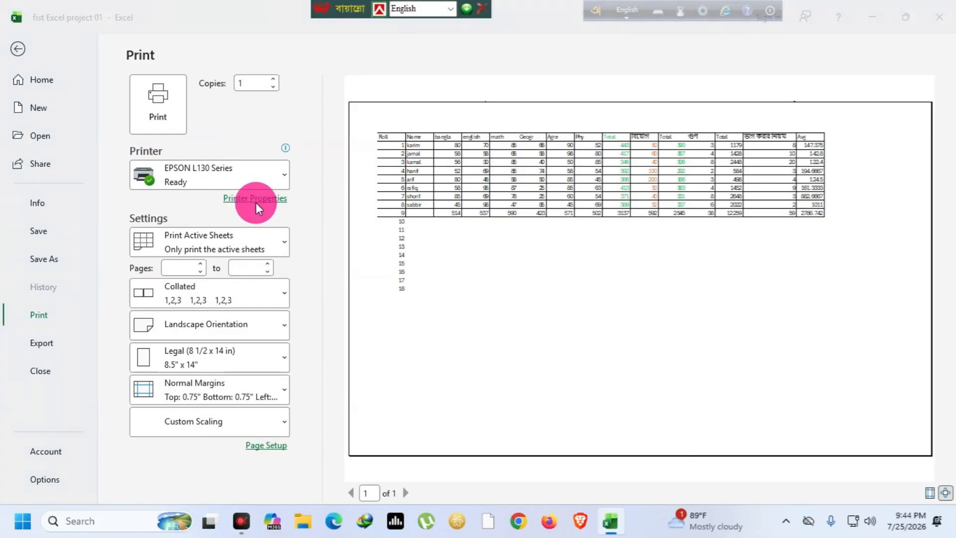
{"action": "left_click", "coordinate": [294, 87]}
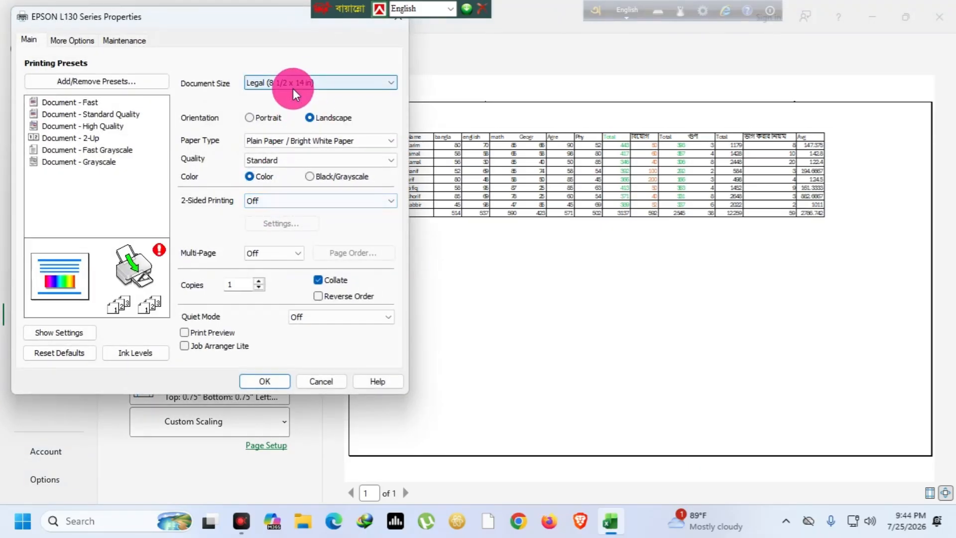
{"action": "left_click_drag", "start_coordinate": [266, 13], "coordinate": [272, 38]}
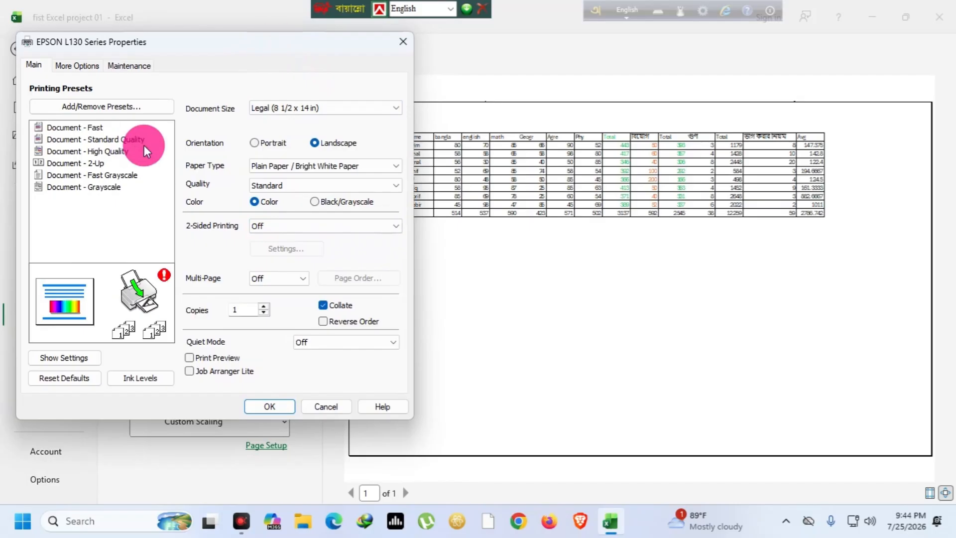
{"action": "left_click", "coordinate": [407, 40]}
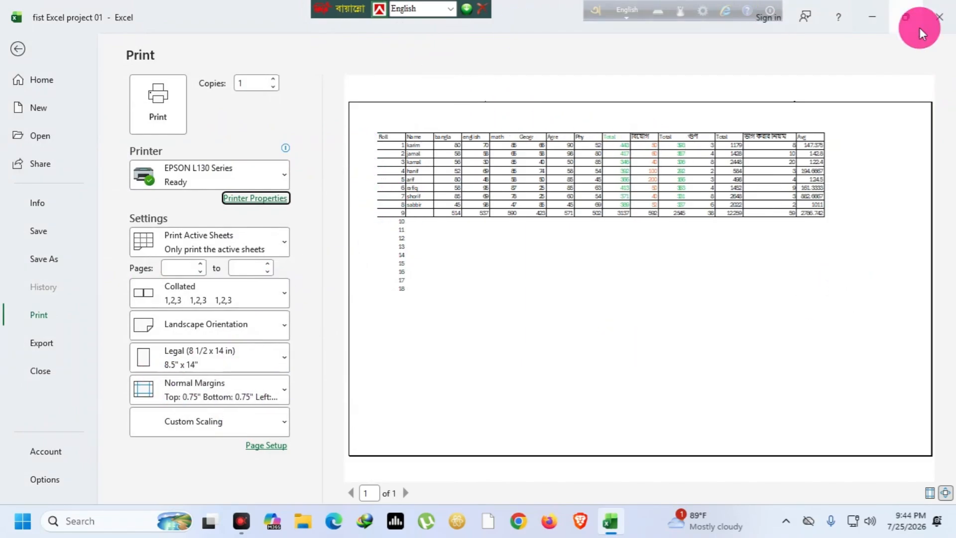
Return to the worksheet and clear the unused roll numbers 10 to 18 from cells A11:A19
{"action": "left_click", "coordinate": [938, 21]}
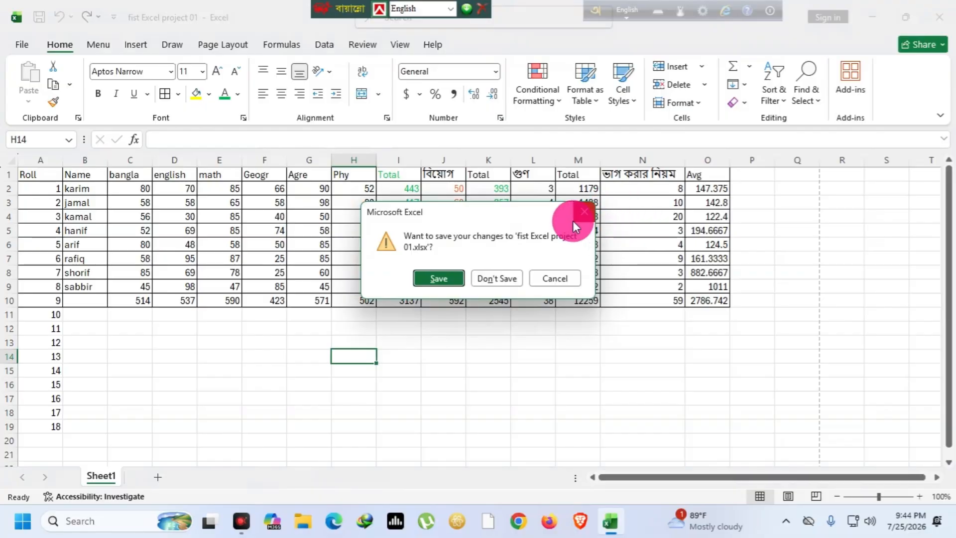
{"action": "left_click", "coordinate": [573, 222]}
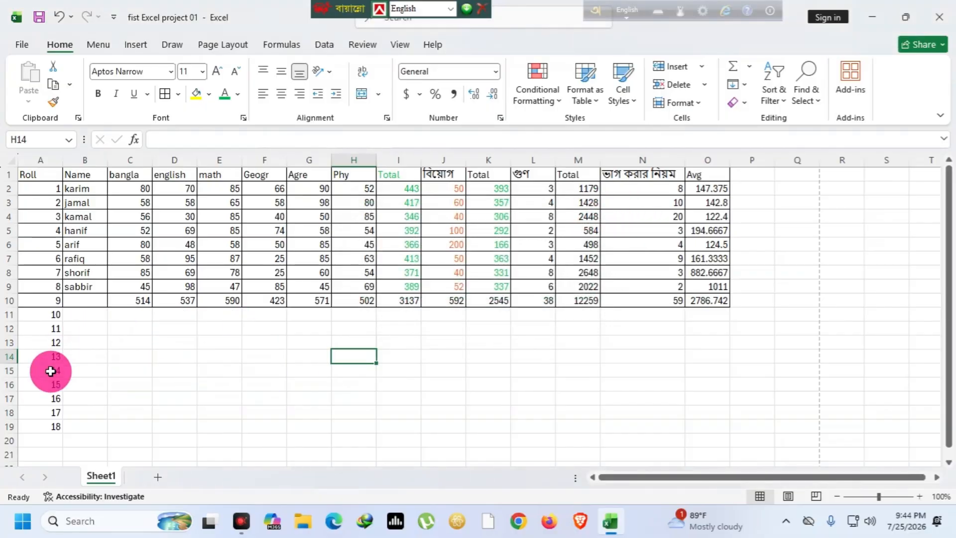
{"action": "left_click_drag", "start_coordinate": [50, 316], "coordinate": [59, 428]}
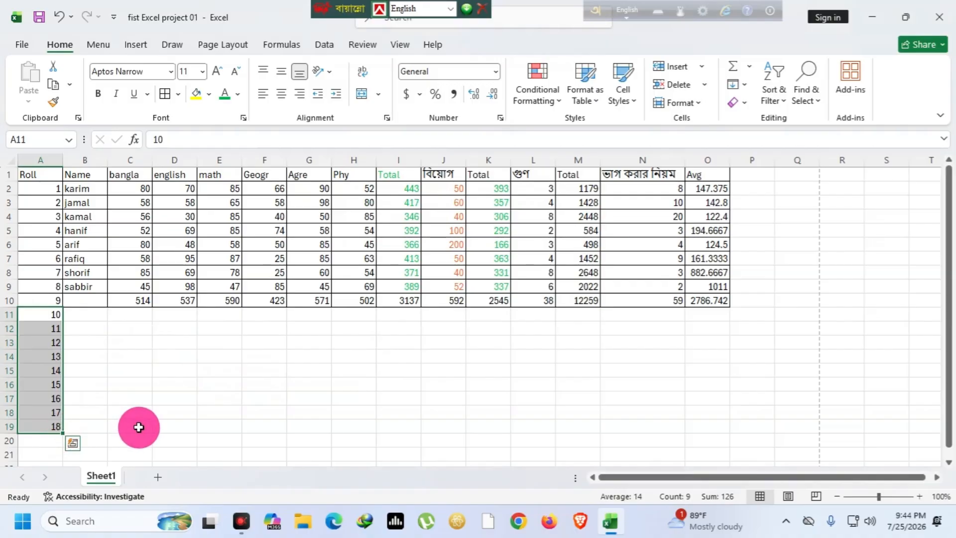
{"action": "key", "text": "Delete"}
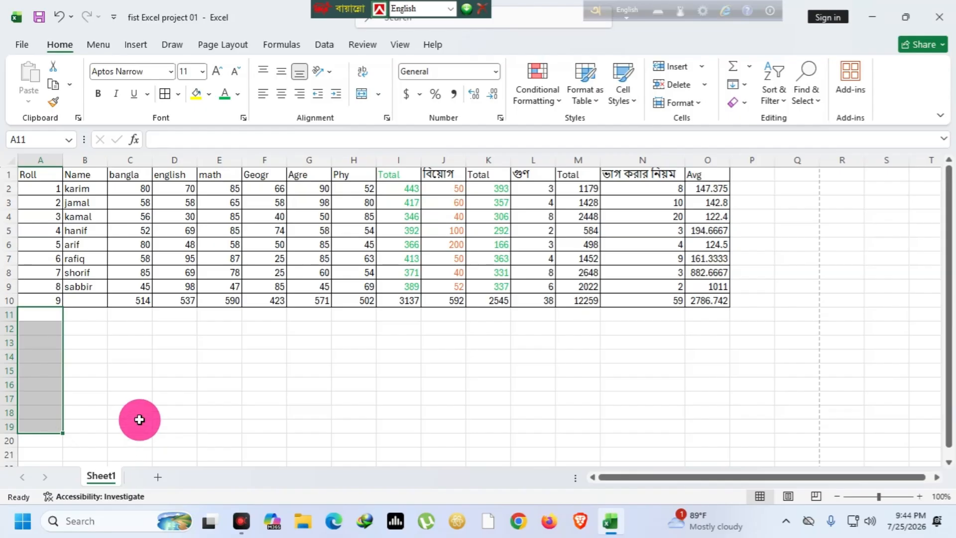
{"action": "left_click", "coordinate": [139, 414]}
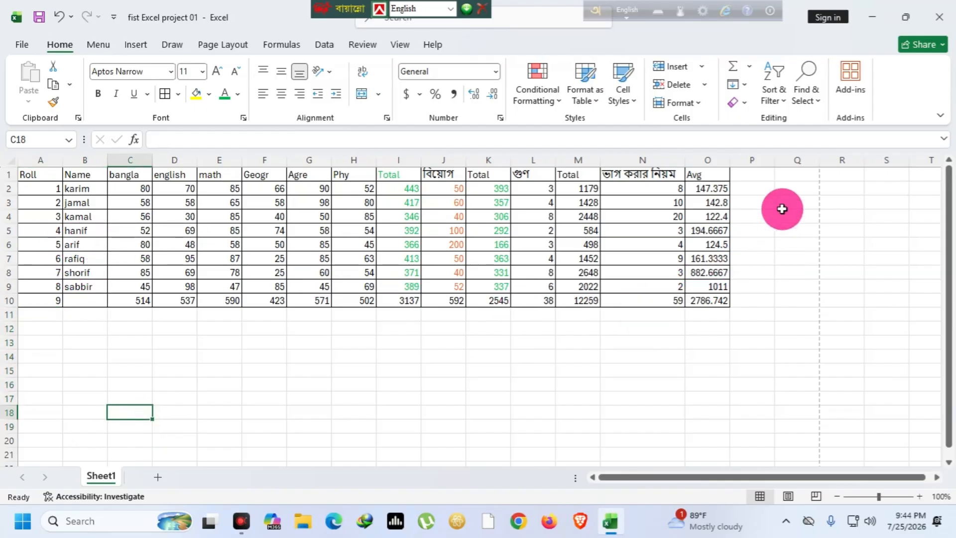
Close the workbook without saving the changes
{"action": "left_click", "coordinate": [938, 19]}
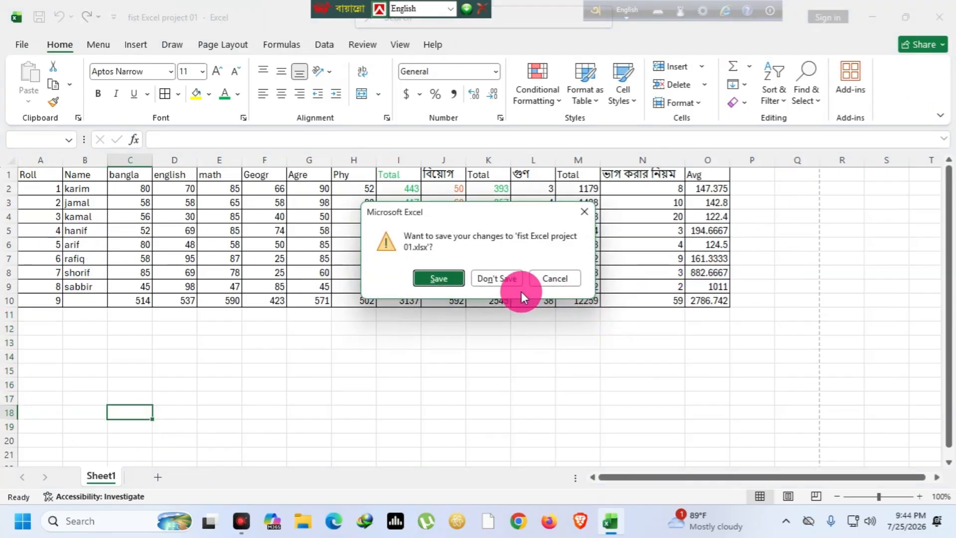
{"action": "left_click", "coordinate": [495, 278]}
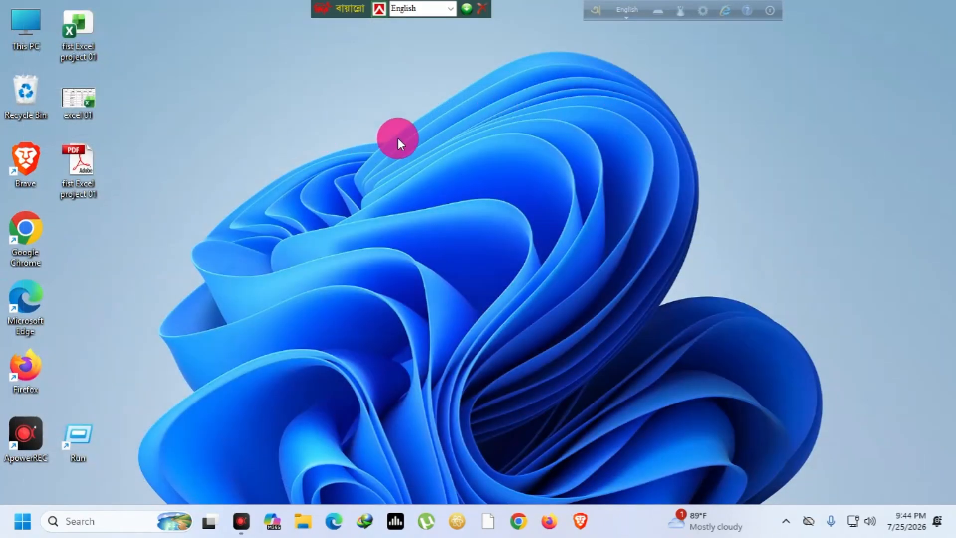